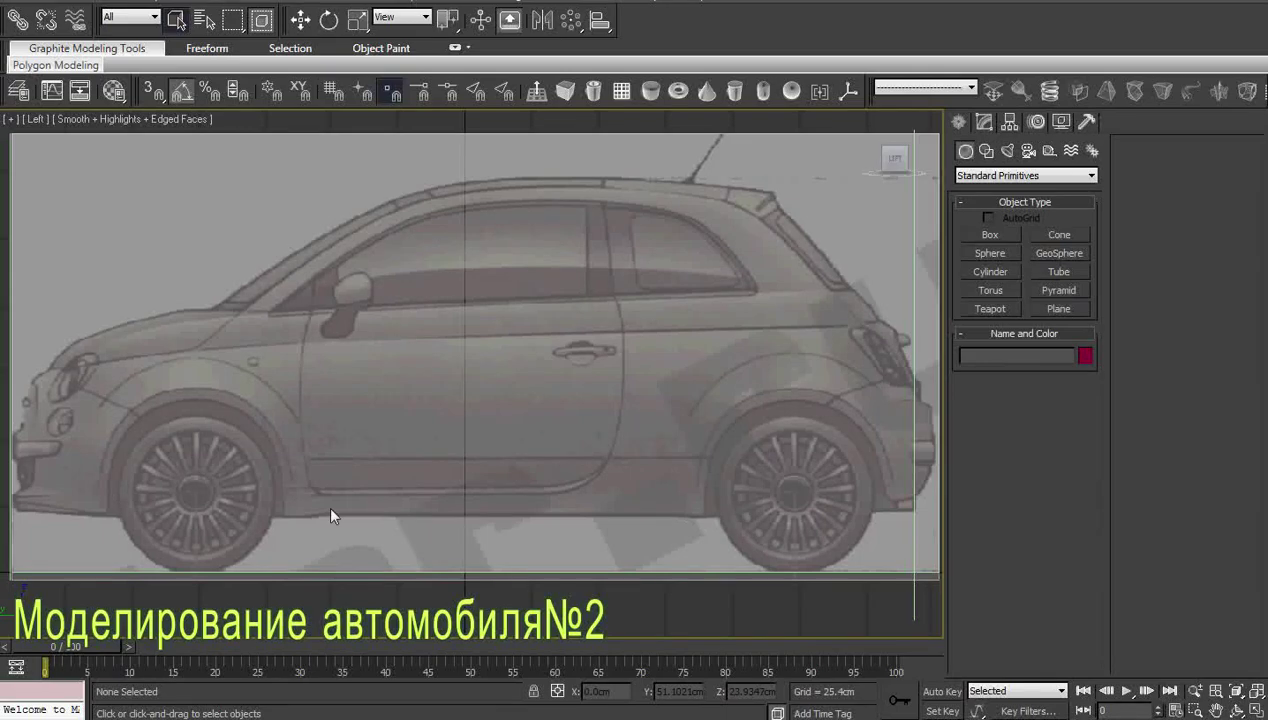
Zoom the Left viewport onto the front wheel and start a Plane primitive.
scroll(430, 441, "up", 2)
scroll(617, 405, "up", 2)
scroll(580, 424, "up", 2)
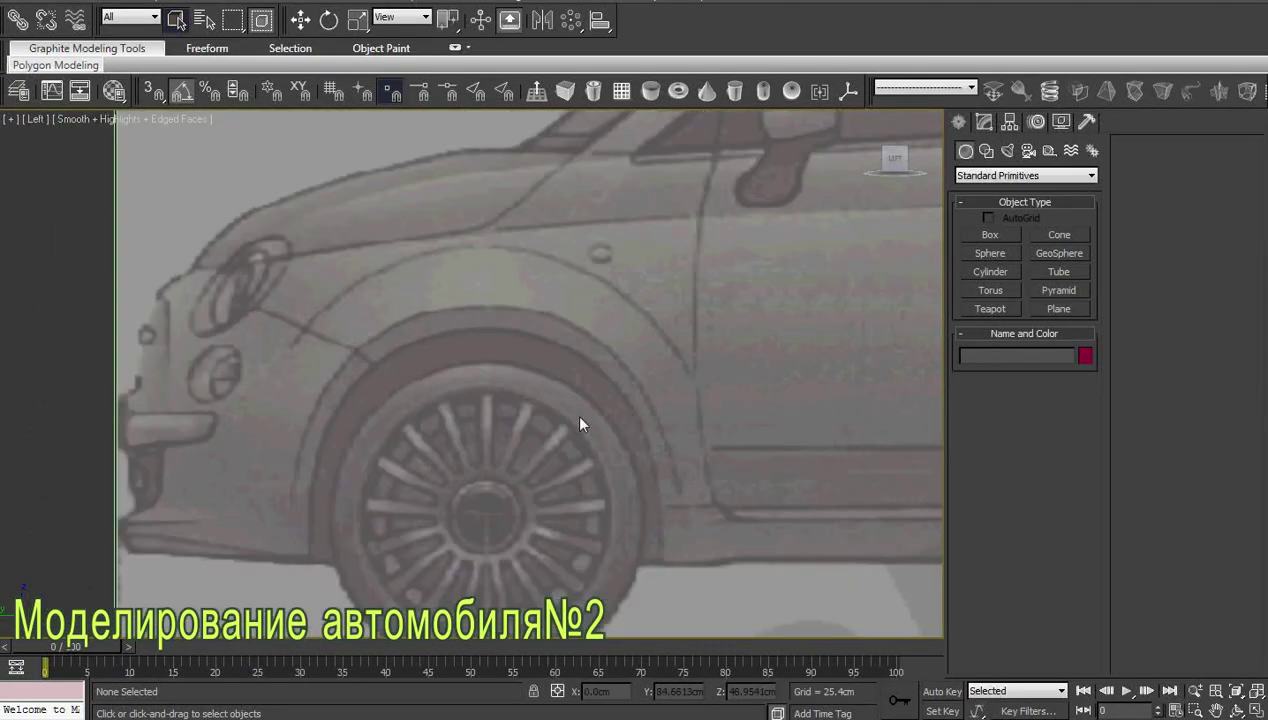
scroll(580, 424, "up", 1)
left_click(1062, 306)
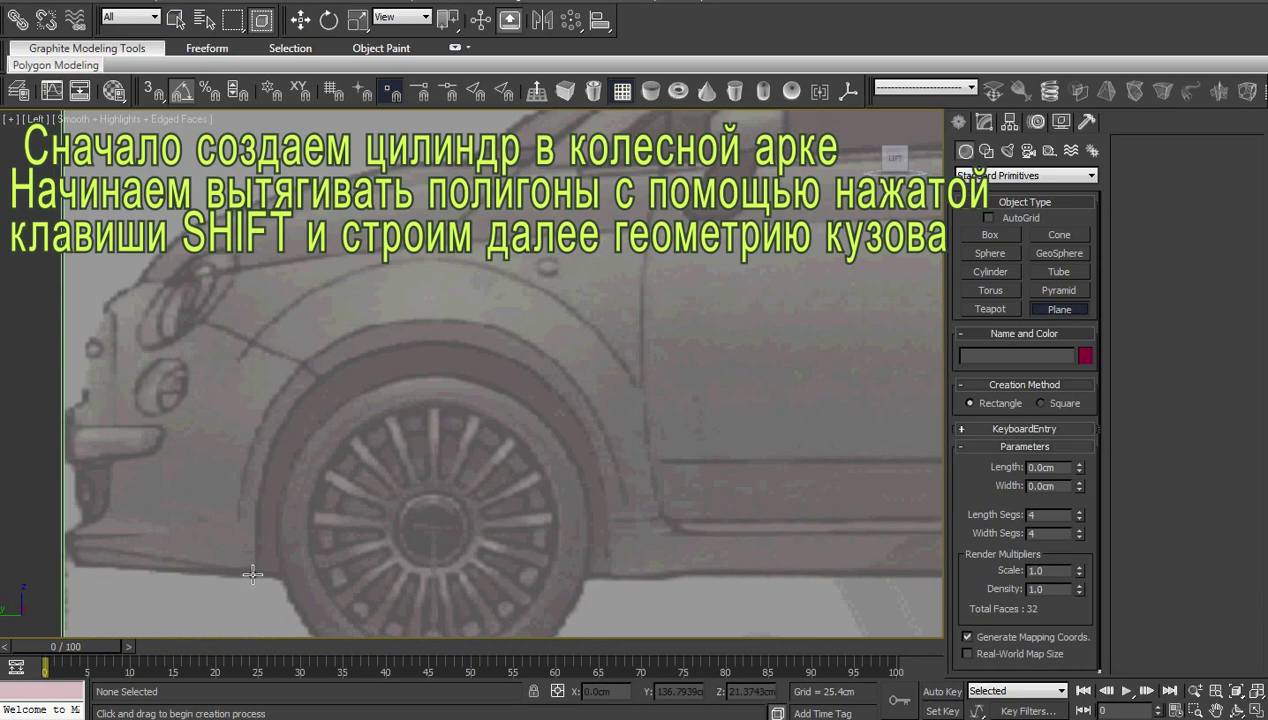
Draw an 18-sided cylinder centred on the front wheel of the side blueprint.
left_click(991, 274)
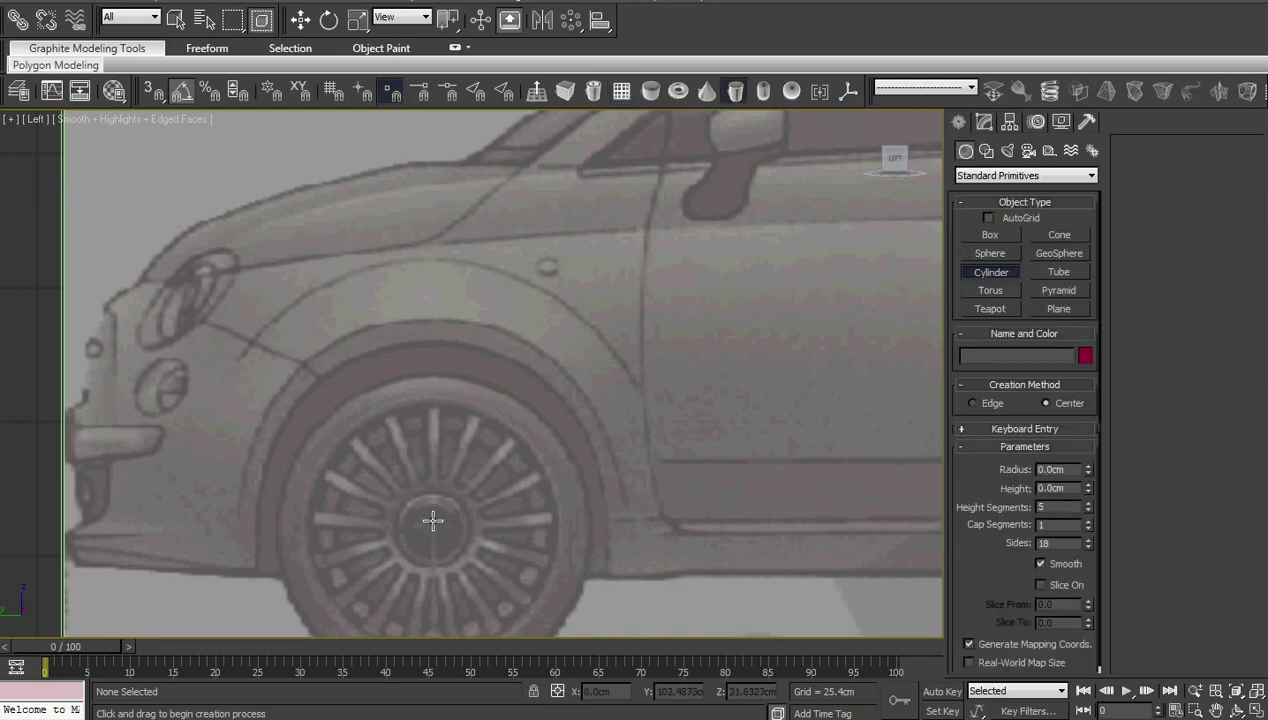
left_click_drag(434, 485, 665, 512)
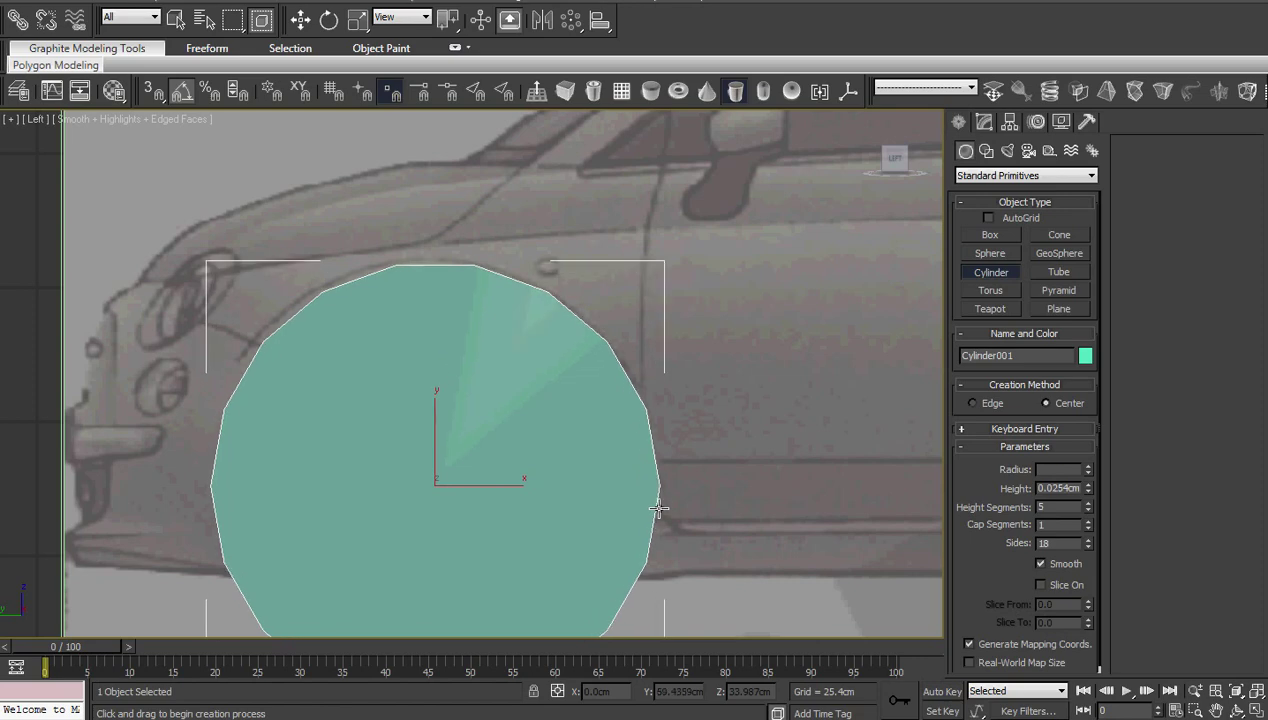
left_click(661, 370)
right_click(661, 370)
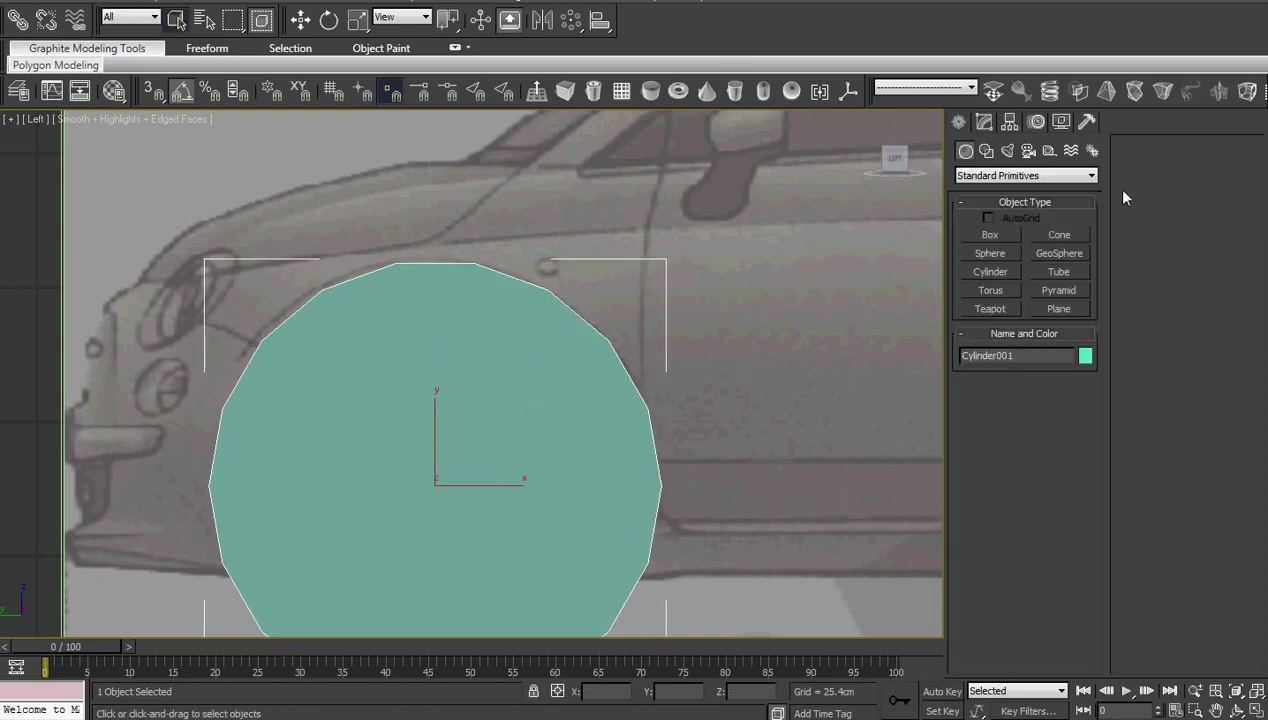
Convert the cylinder to an Editable Poly.
left_click(992, 122)
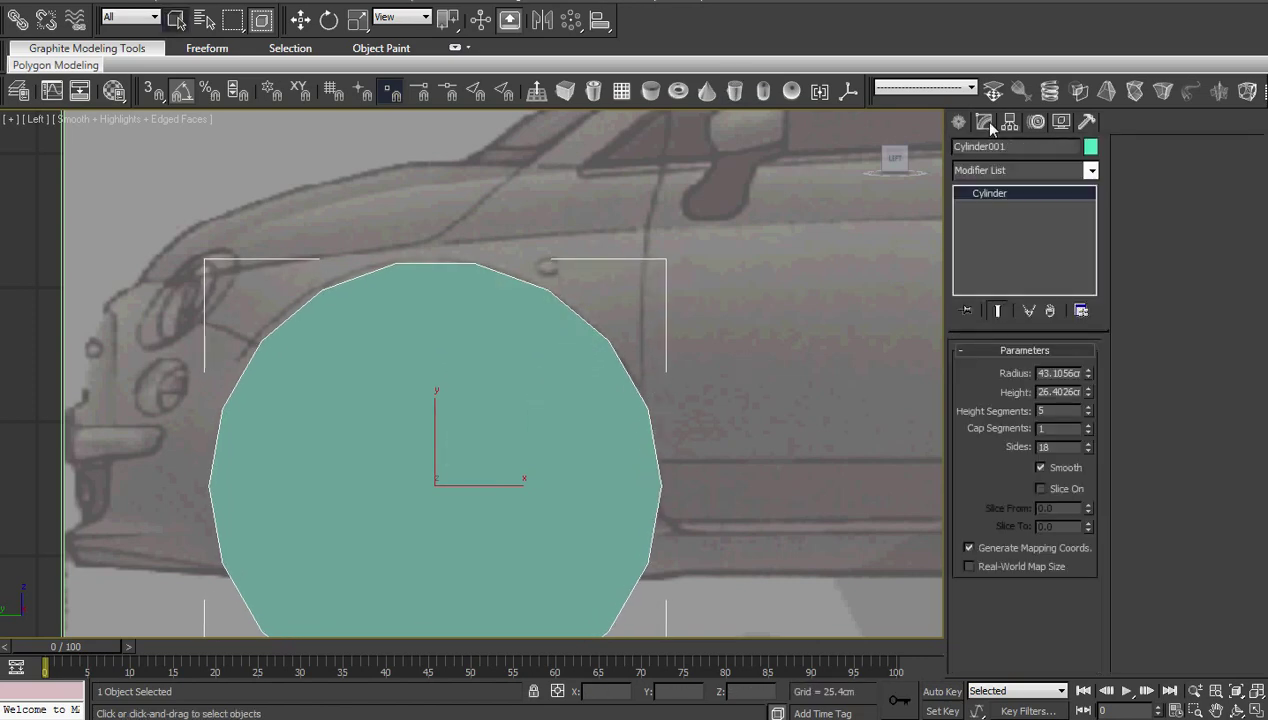
right_click(570, 372)
left_click(784, 544)
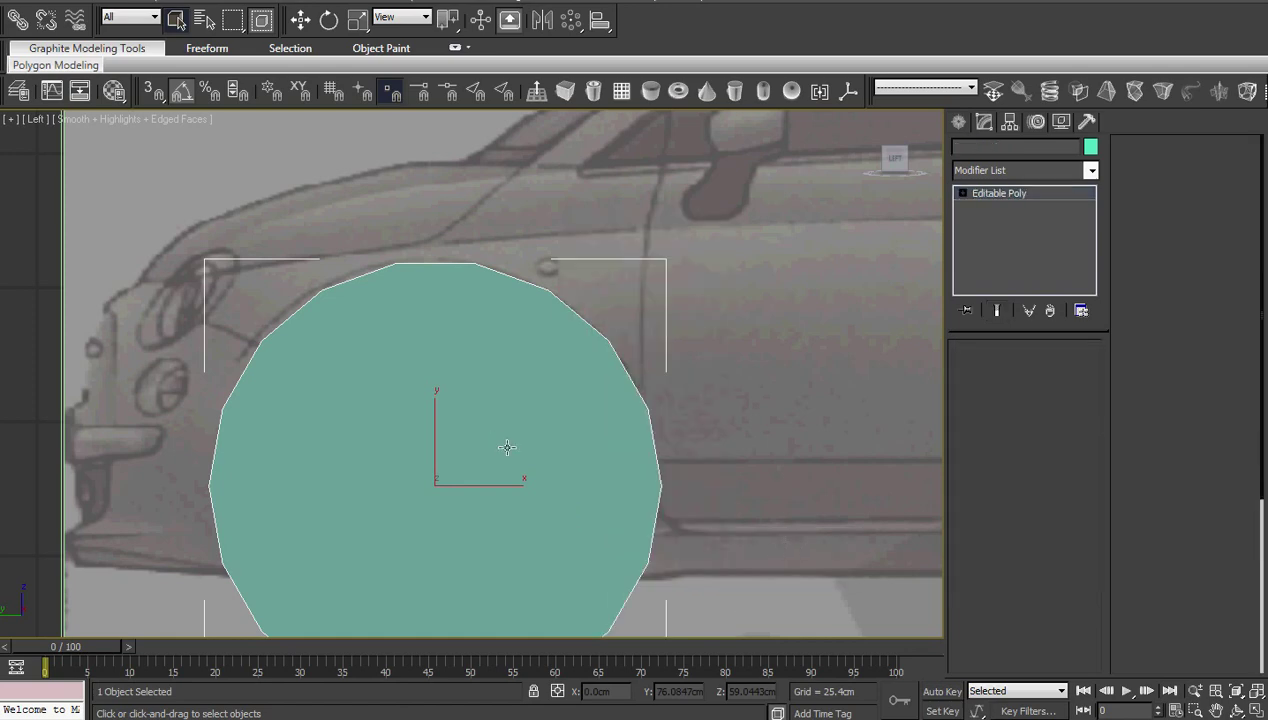
Inset the cylinder's front face into a wide ring and delete the centre face.
key("4")
left_click(514, 378)
left_click(514, 378)
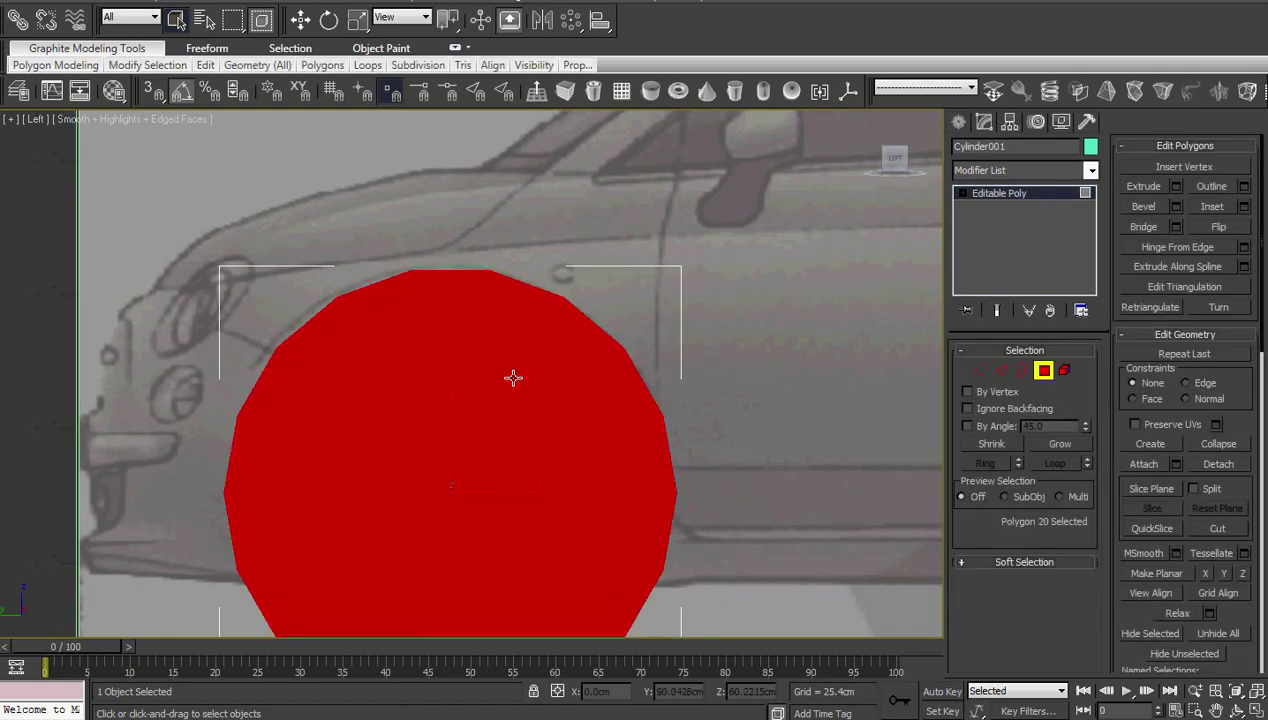
right_click(512, 372)
left_click(352, 463)
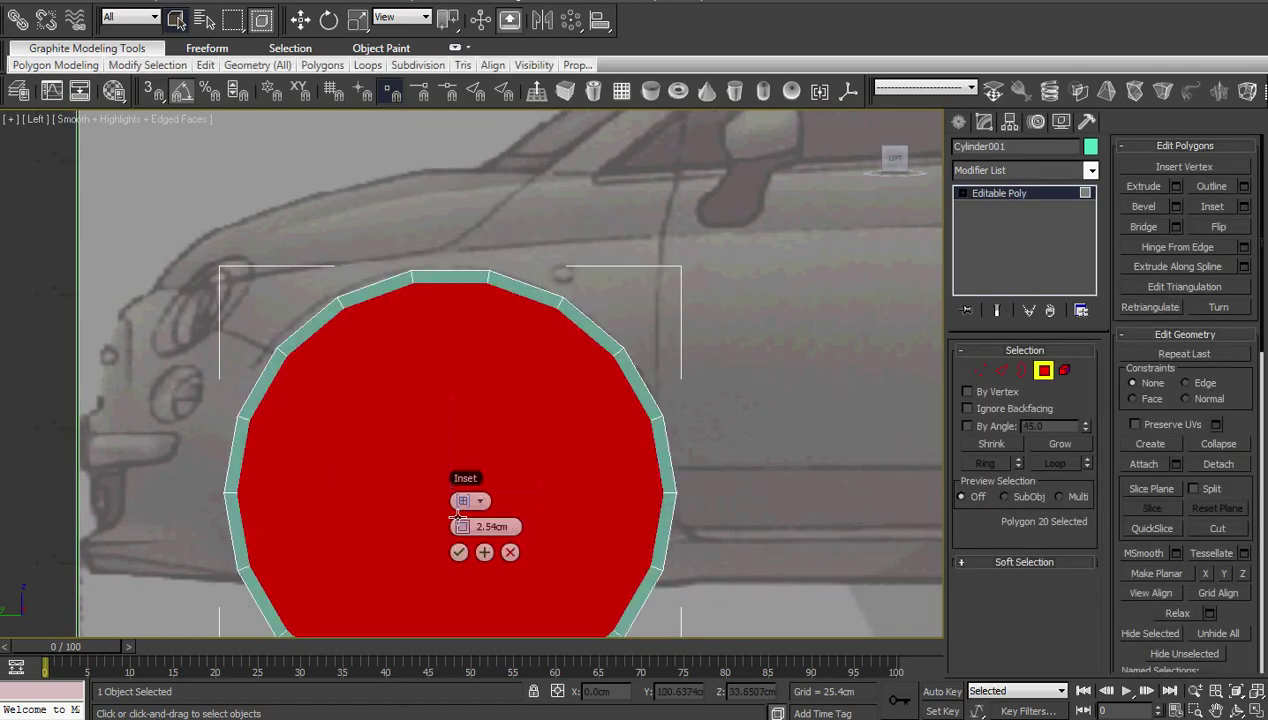
left_click_drag(462, 526, 500, 527)
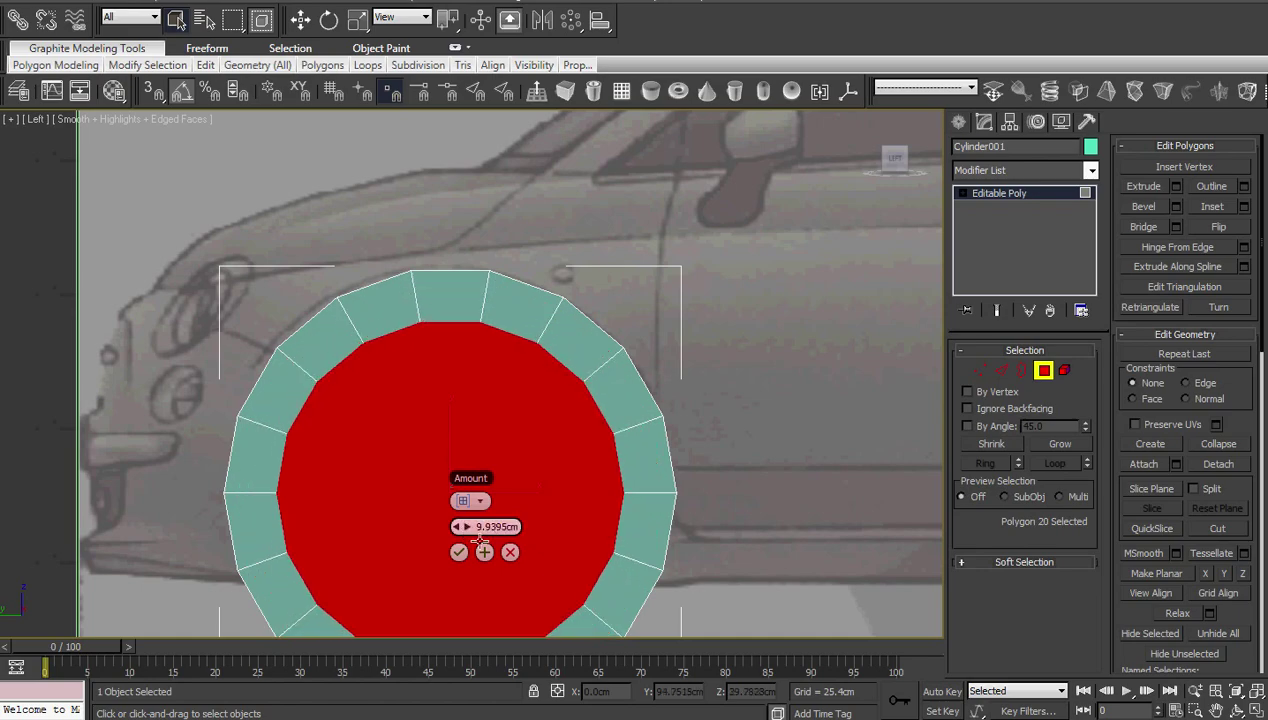
left_click(458, 552)
key("Delete")
Delete the ten vertices along the bottom of the disc to open the arch.
mouse_move(481, 558)
middle_mouse_down()
mouse_move(487, 416)
mouse_move(408, 545)
middle_mouse_up()
key("1")
left_click_drag(348, 532, 588, 605)
key("Delete")
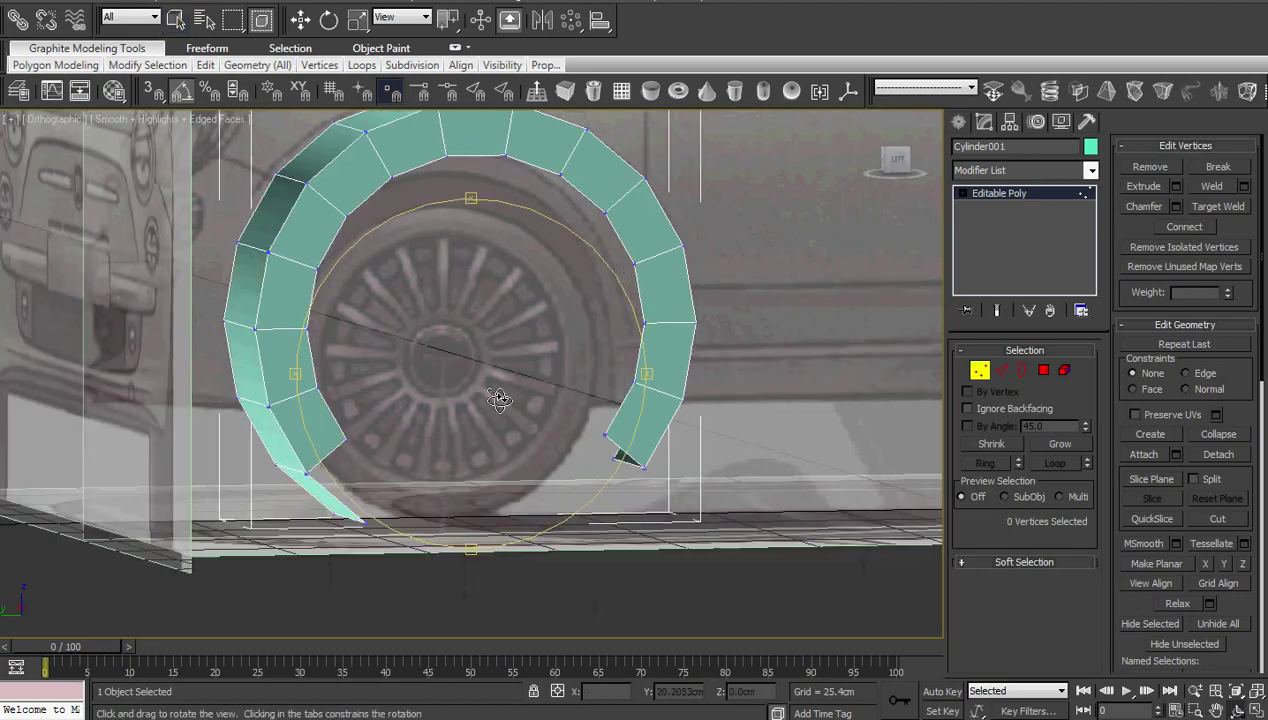
Delete the arch's side faces, leaving only the flat front band.
mouse_move(495, 396)
middle_mouse_down("alt")
mouse_move(529, 424)
mouse_move(487, 424)
middle_mouse_up("alt")
key("1")
key("2")
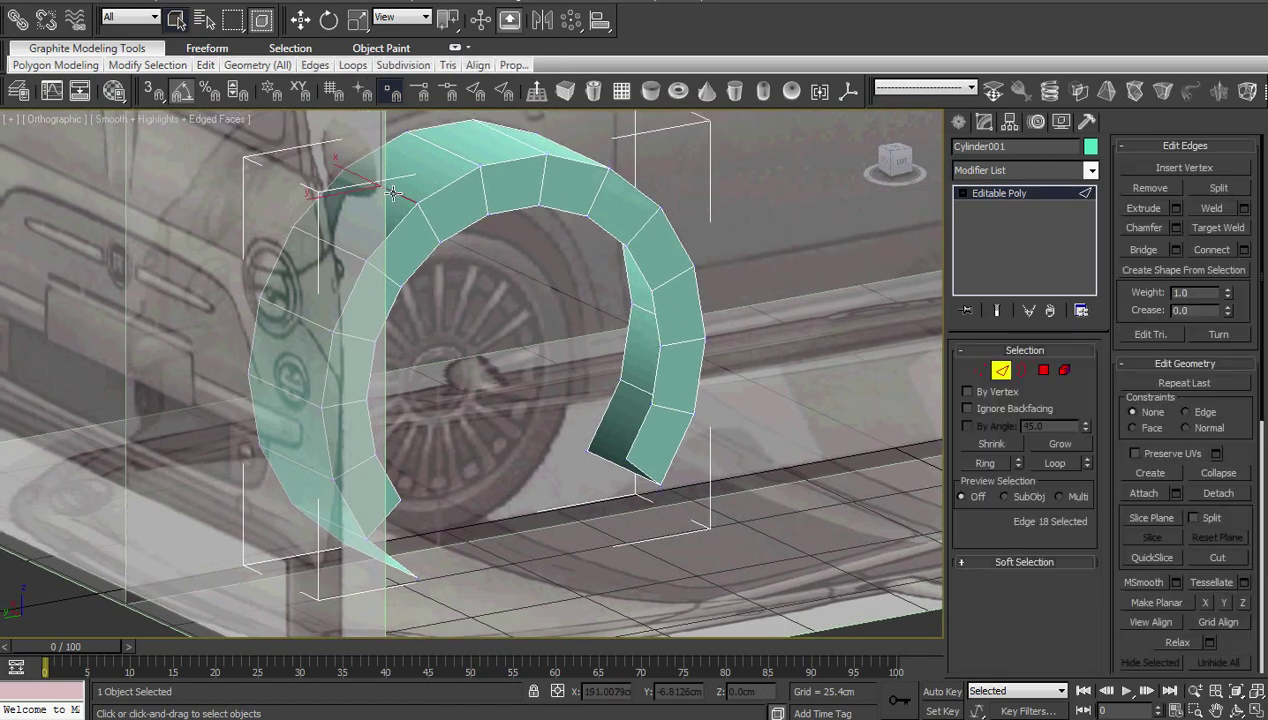
key("Delete")
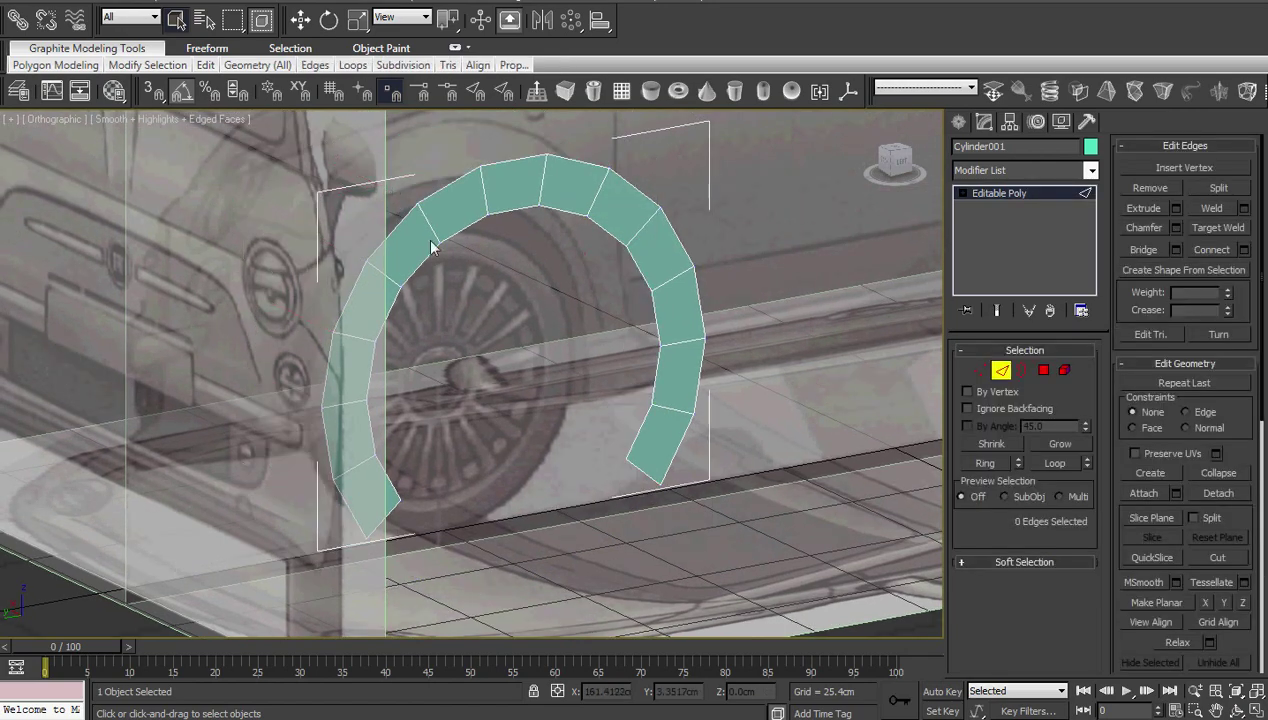
Return to Left view with the arch see-through (Alt+X) and switch to vertex editing.
key("l")
scroll(430, 300, "up", 5)
mouse_move(433, 347)
middle_mouse_down()
mouse_move(430, 417)
mouse_move(446, 398)
middle_mouse_up()
key("alt+x")
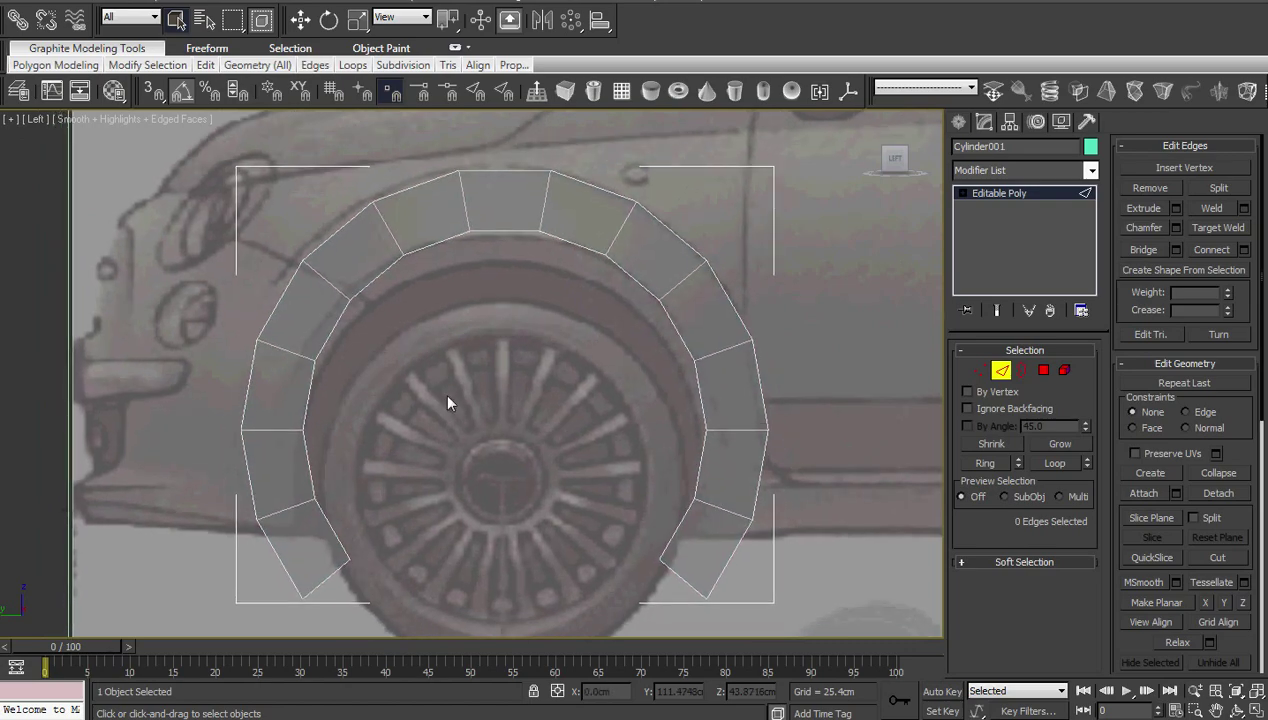
key("shift+f")
key("1")
scroll(455, 405, "up", 2)
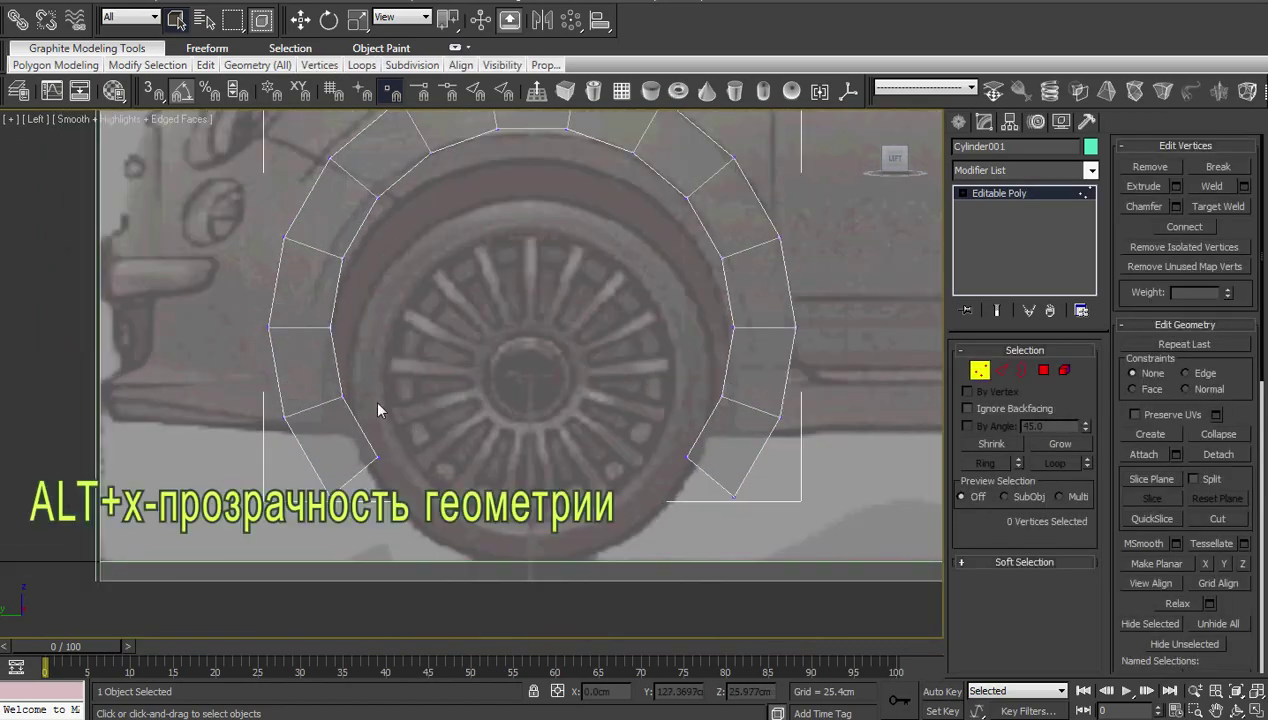
Scale the four lower end vertices outward to widen the arch.
left_click_drag(380, 388, 262, 444)
left_click_drag(799, 449, 799, 449, "ctrl")
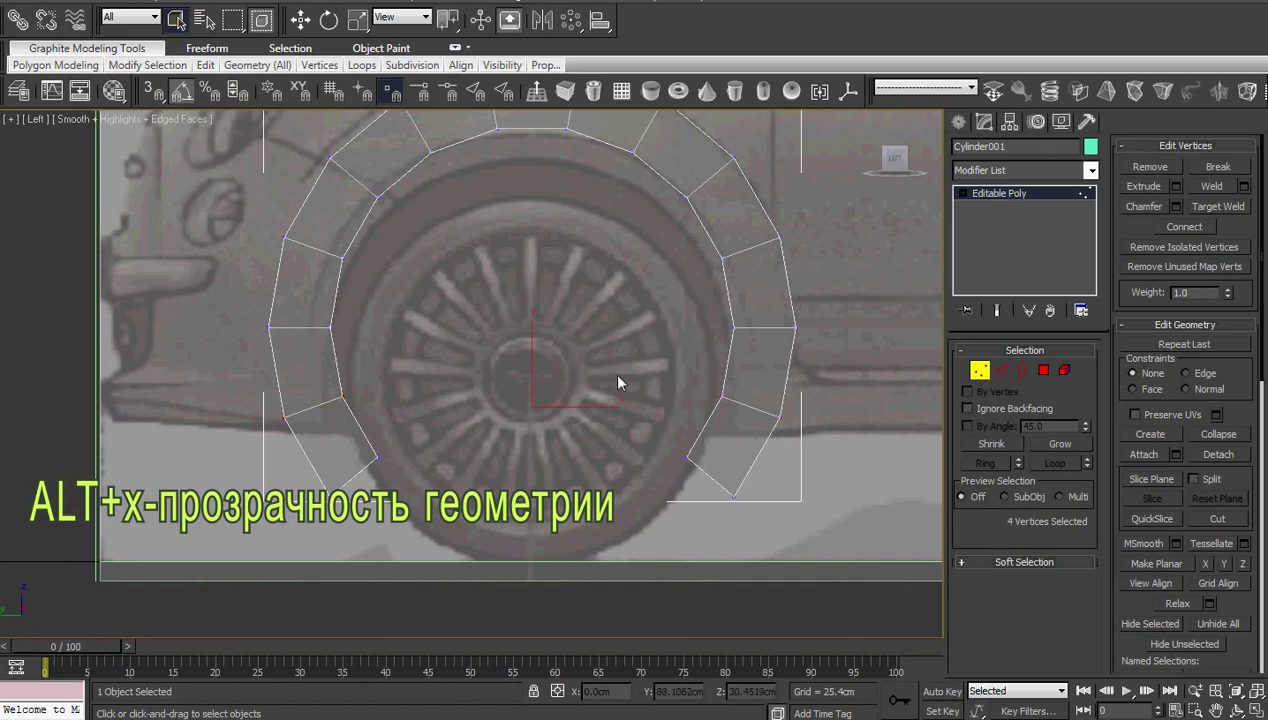
right_click(615, 385)
left_click(575, 508)
left_click_drag(615, 405, 617, 398)
left_click(644, 383)
Delete the lowest left and right end vertices of the arch.
left_click_drag(431, 437, 344, 495)
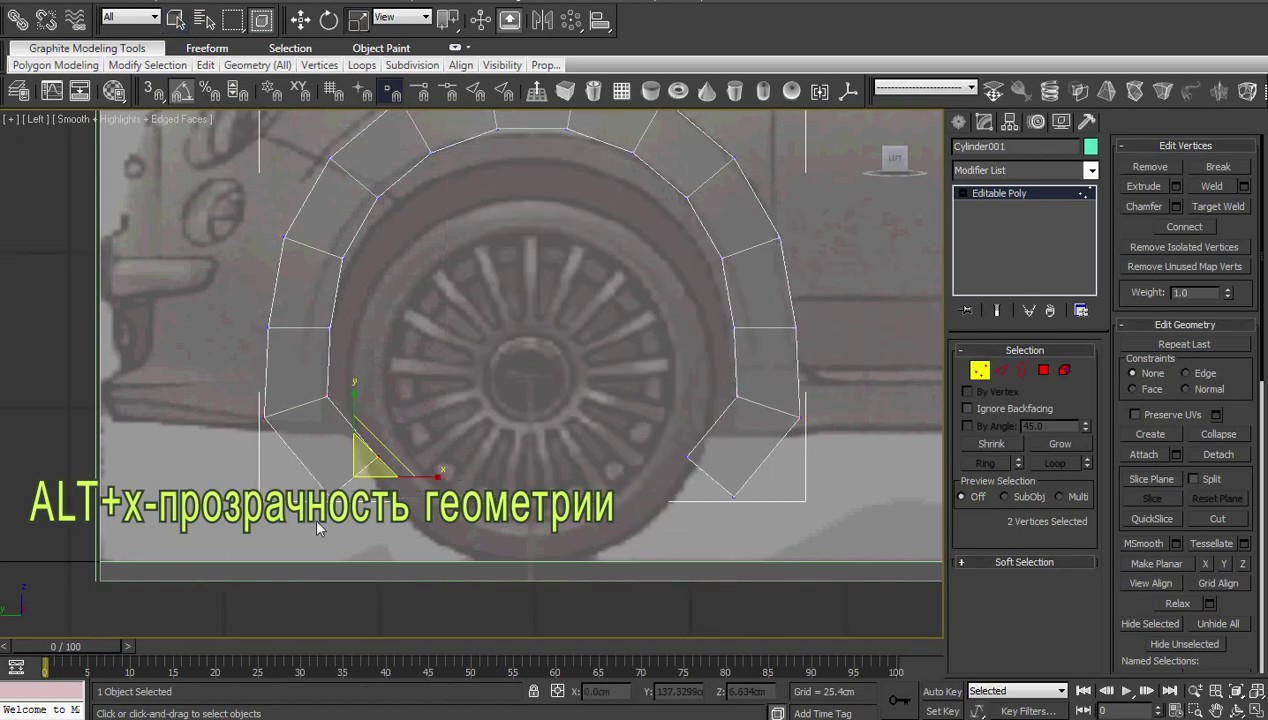
key("Delete")
left_click_drag(665, 457, 778, 528)
key("Delete")
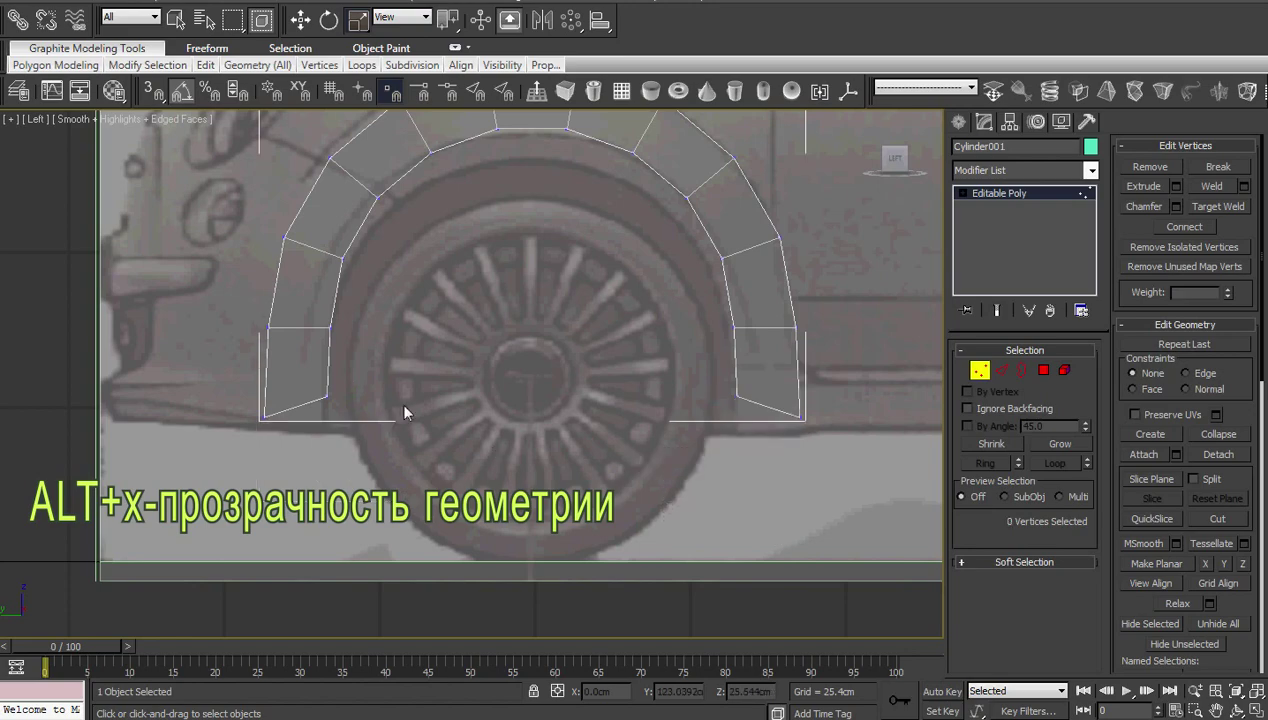
Move the remaining end vertices down so both legs sit level at the base.
left_click_drag(315, 388, 743, 442)
right_click(743, 442)
left_click(700, 452)
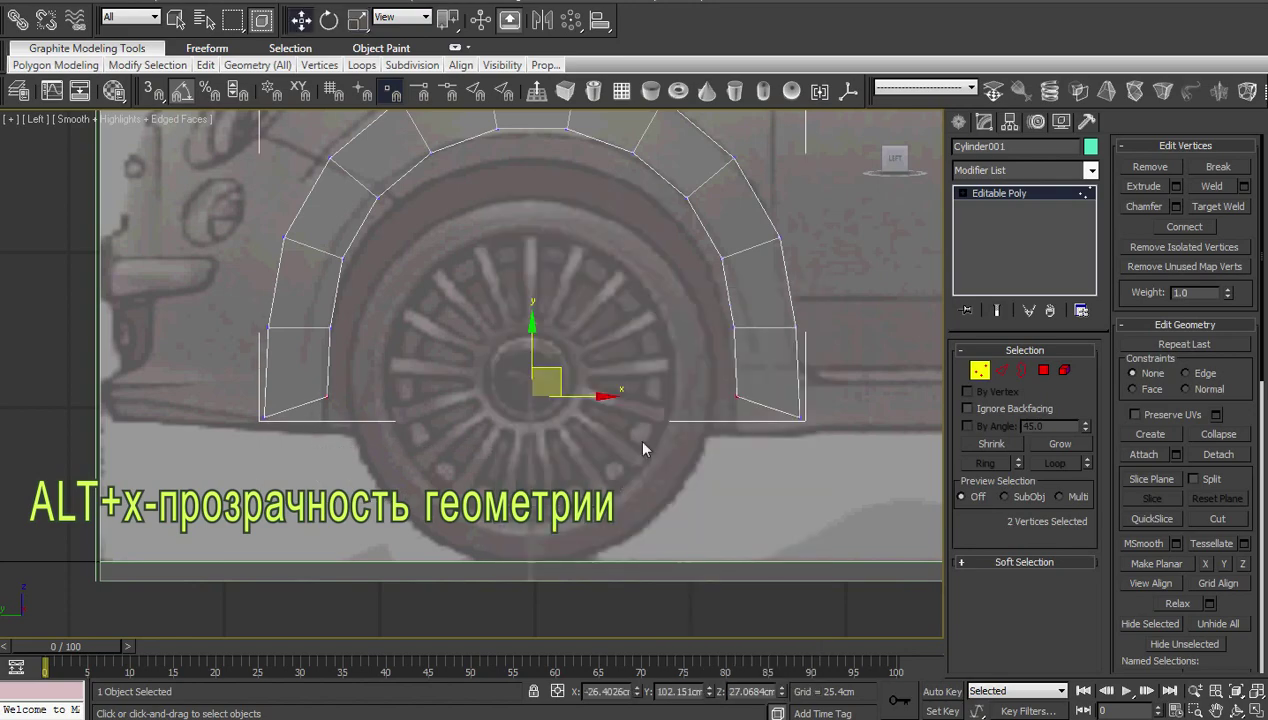
left_click_drag(533, 351, 533, 375)
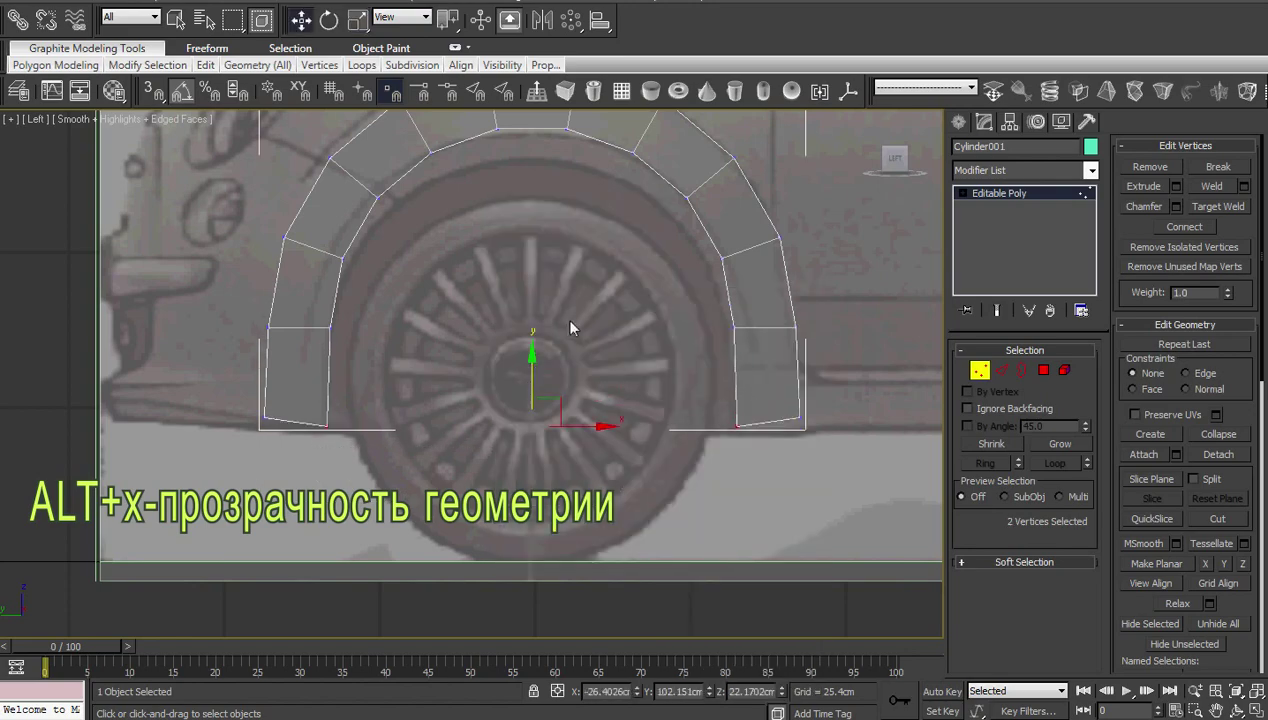
middle_click_drag(575, 320, 526, 364)
left_click(751, 461)
left_click(228, 456, "ctrl")
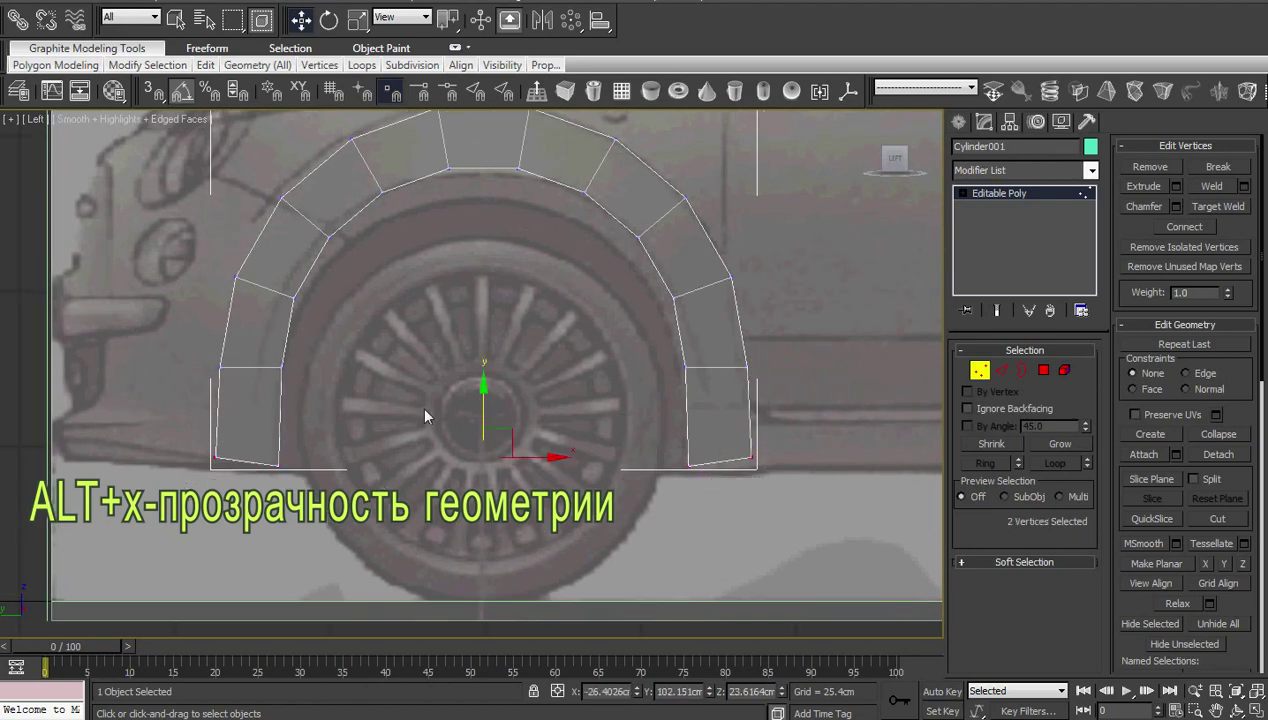
left_click_drag(484, 400, 484, 406)
middle_click_drag(505, 318, 513, 394)
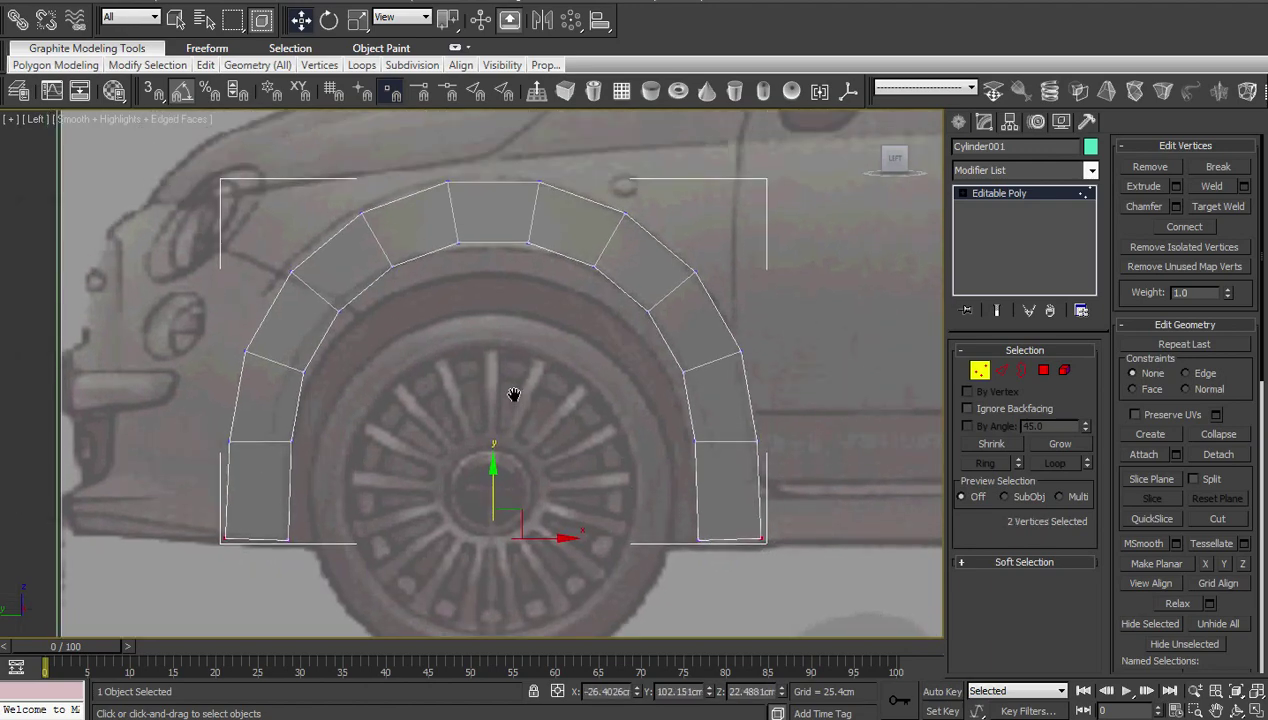
left_click(493, 365)
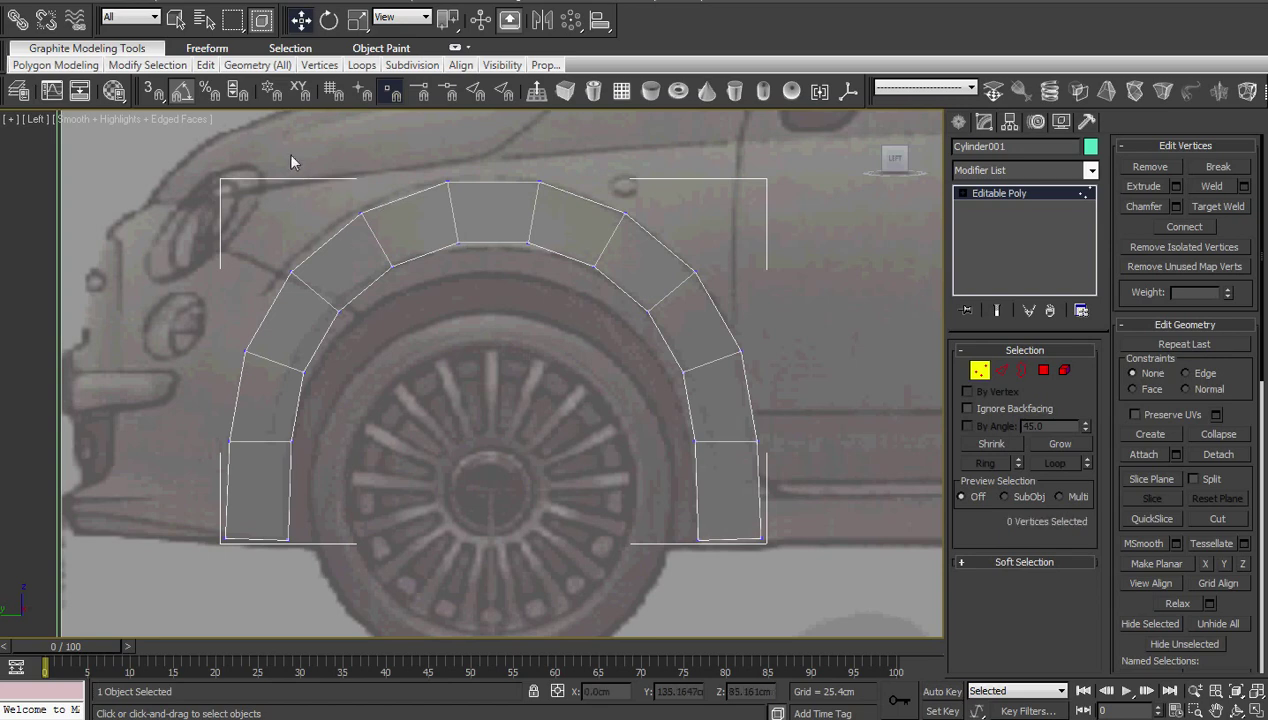
Lower the top arch vertices to match the fender curve on the blueprint.
left_click_drag(291, 160, 729, 323)
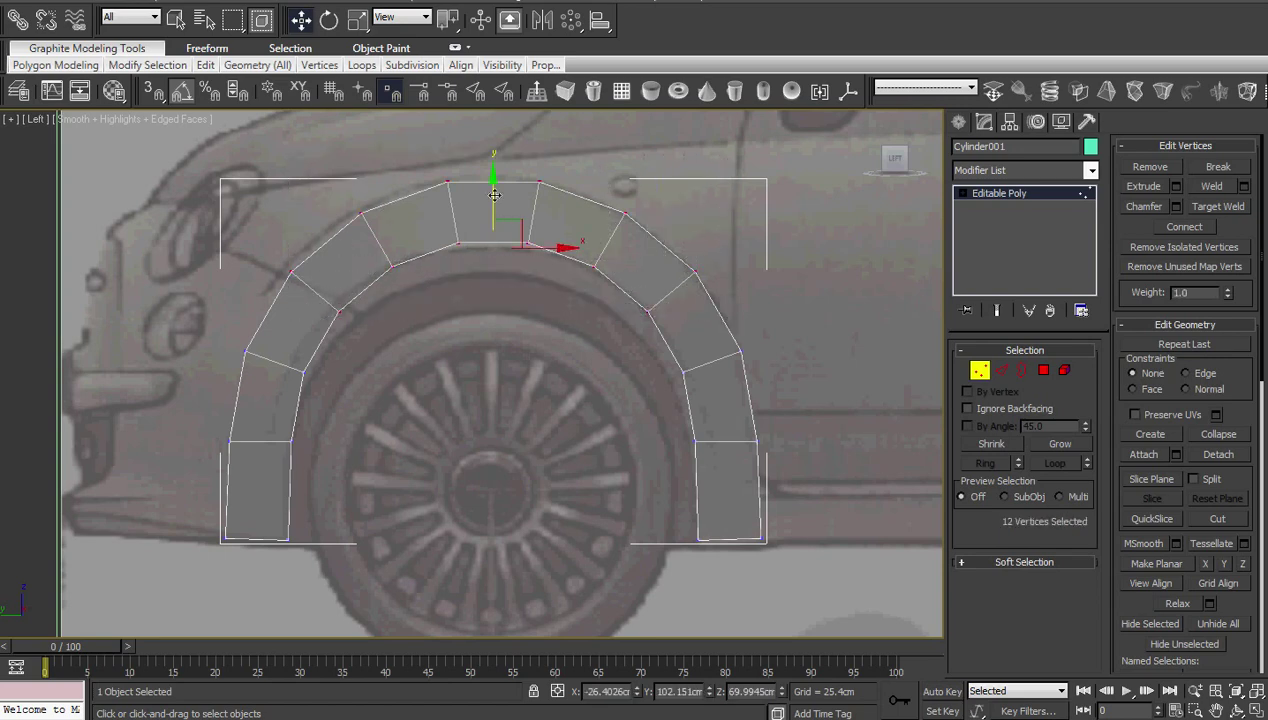
left_click_drag(494, 194, 494, 208)
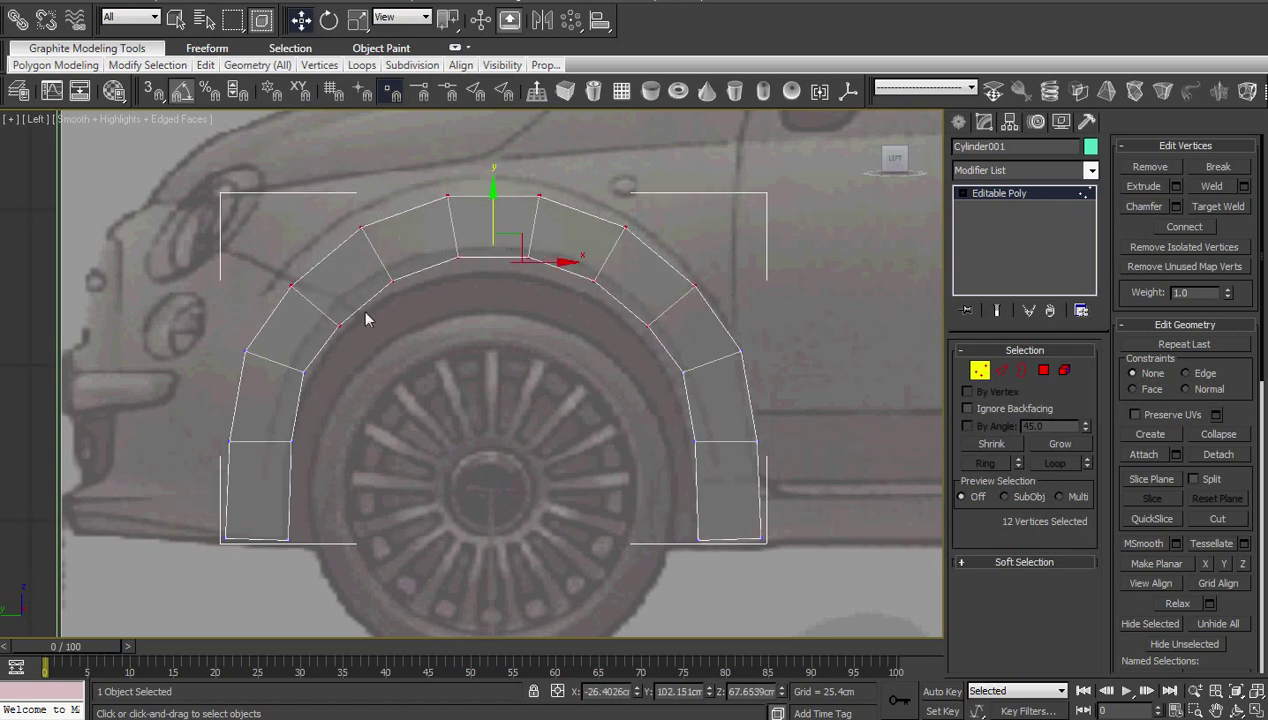
left_click(378, 266)
left_click_drag(351, 199, 423, 286)
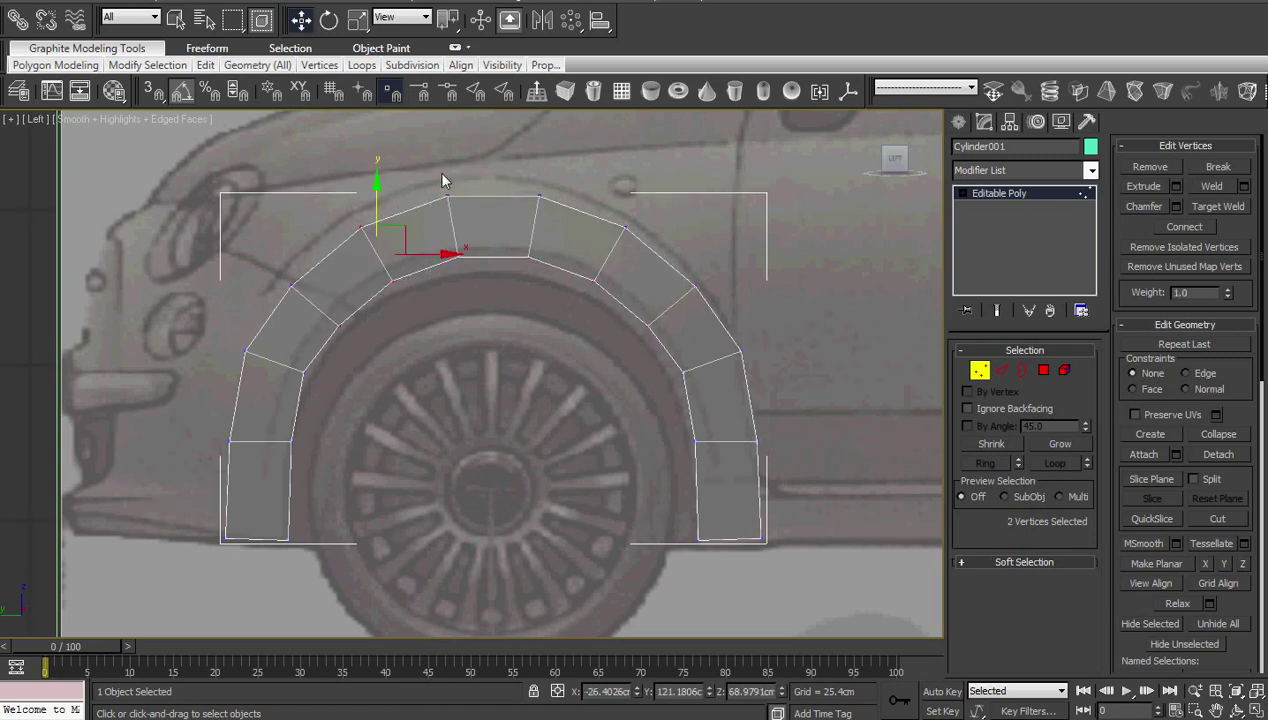
left_click_drag(435, 176, 561, 274, "ctrl")
left_click(596, 281, "ctrl")
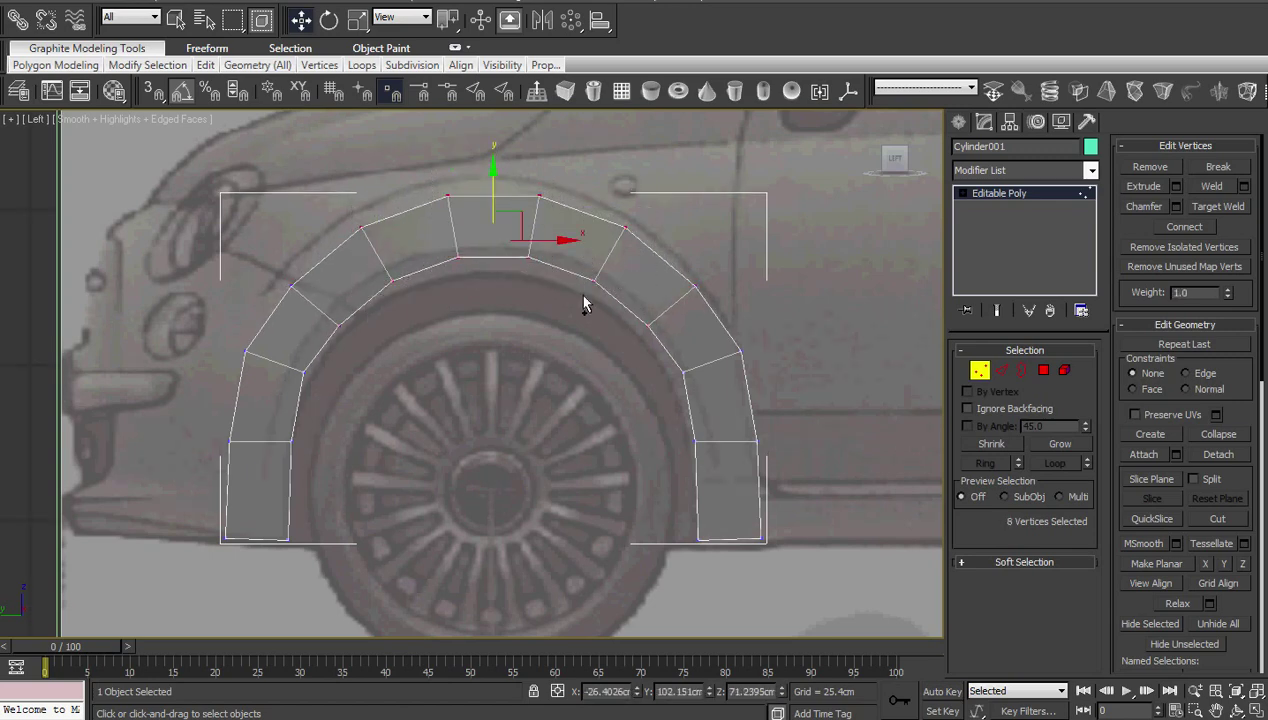
left_click_drag(491, 184, 548, 240)
left_click(533, 188)
left_click_drag(492, 185, 492, 189)
left_click(618, 231)
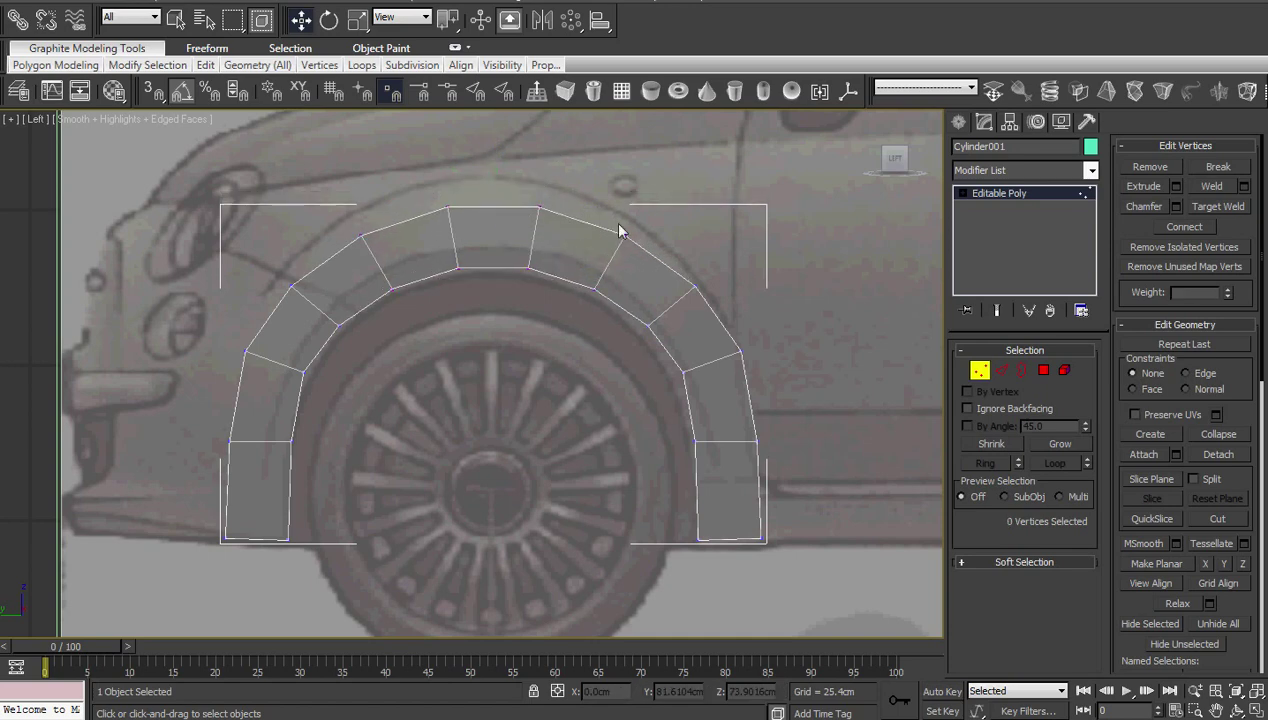
Nudge the right-side arch vertices into place along the blueprint outline.
left_click_drag(622, 260, 591, 270)
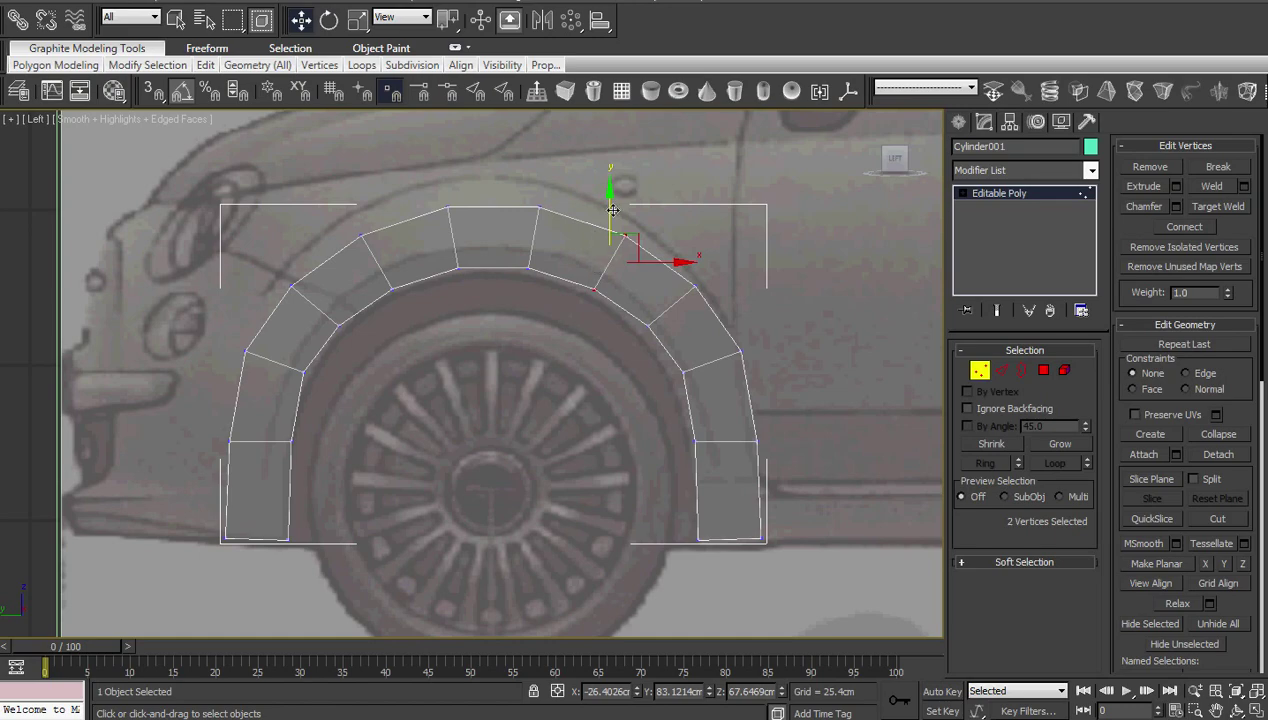
left_click_drag(612, 208, 615, 206)
left_click(673, 320)
mouse_move(684, 359)
middle_mouse_down()
mouse_move(606, 345)
mouse_move(578, 361)
middle_mouse_up()
left_click(557, 347)
left_click_drag(618, 348, 613, 349)
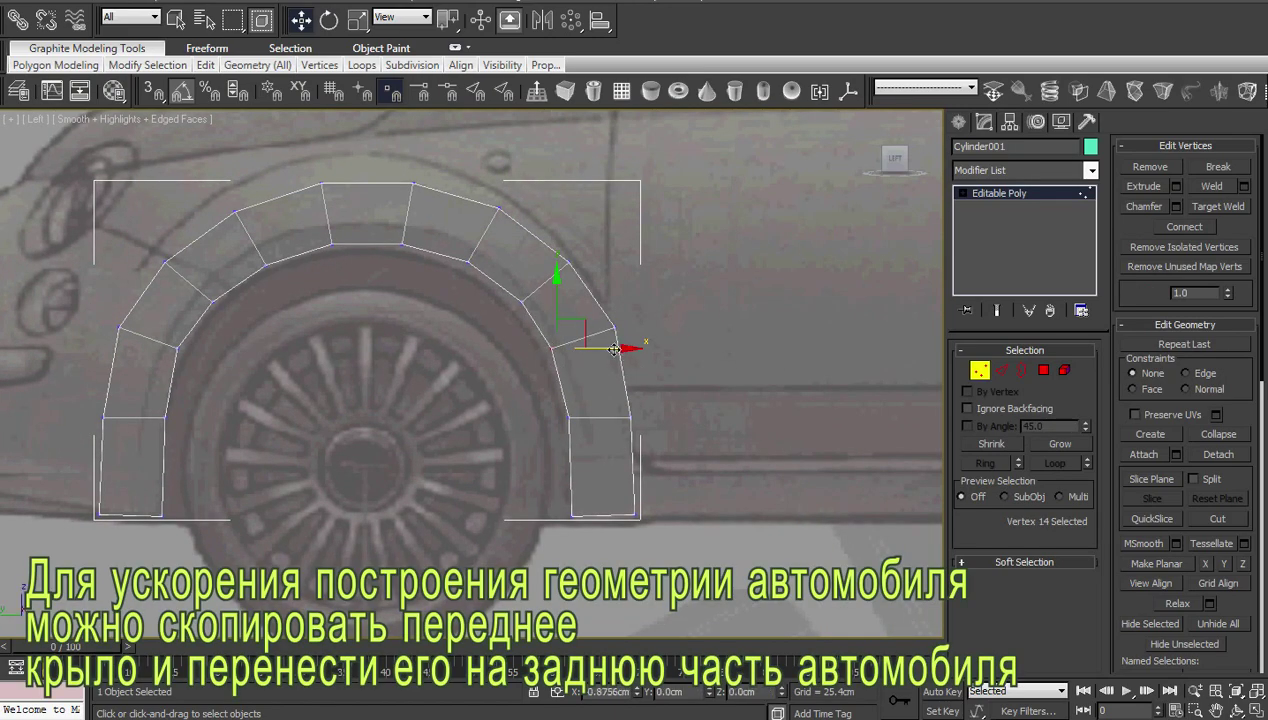
left_click(594, 319)
middle_click_drag(594, 319, 569, 302)
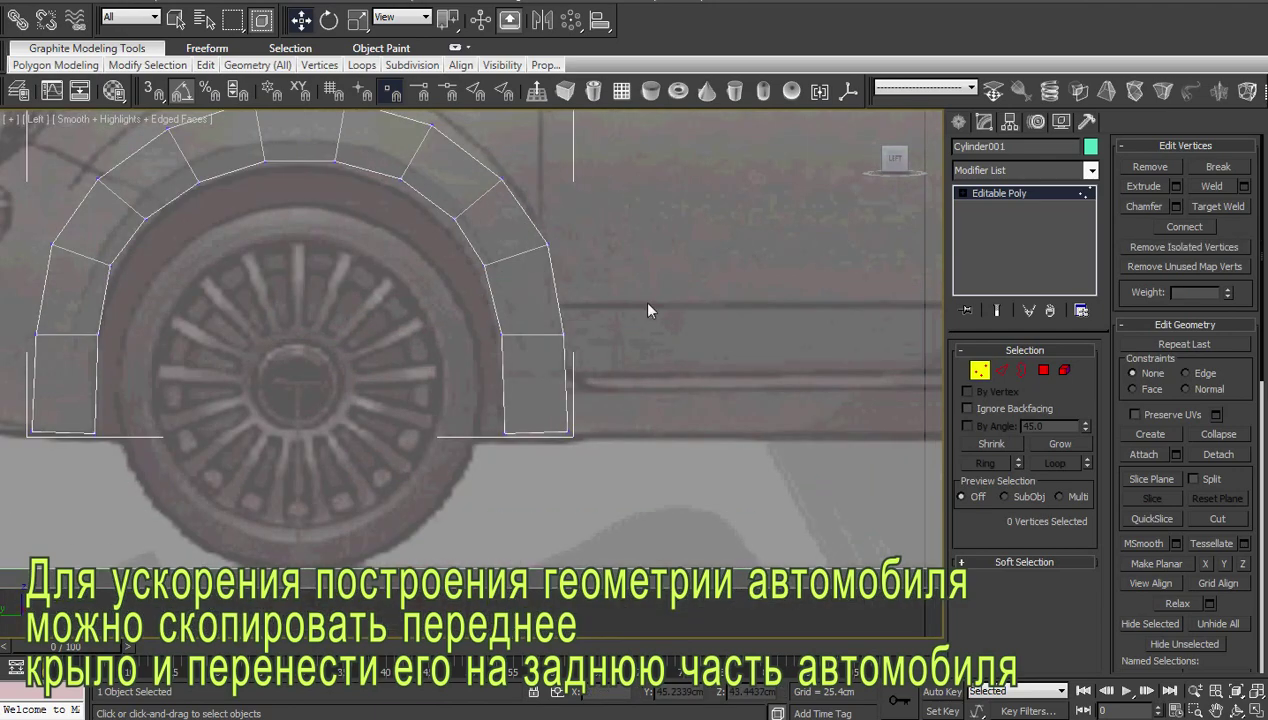
scroll(645, 329, "down", 2)
Shift-drag the fender's lower rear edge backward to extrude a new strip.
middle_click_drag(645, 329, 649, 327)
key("2")
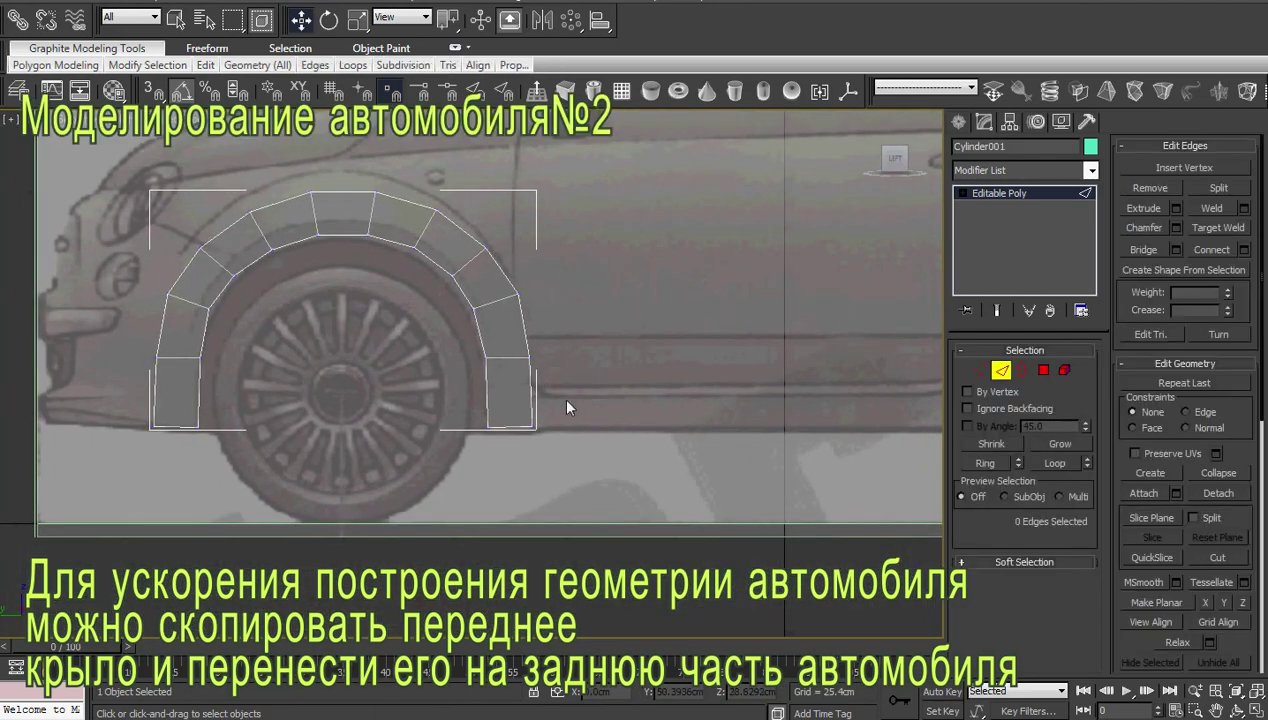
left_click(535, 408)
scroll(538, 418, "down", 2)
scroll(487, 416, "down", 2)
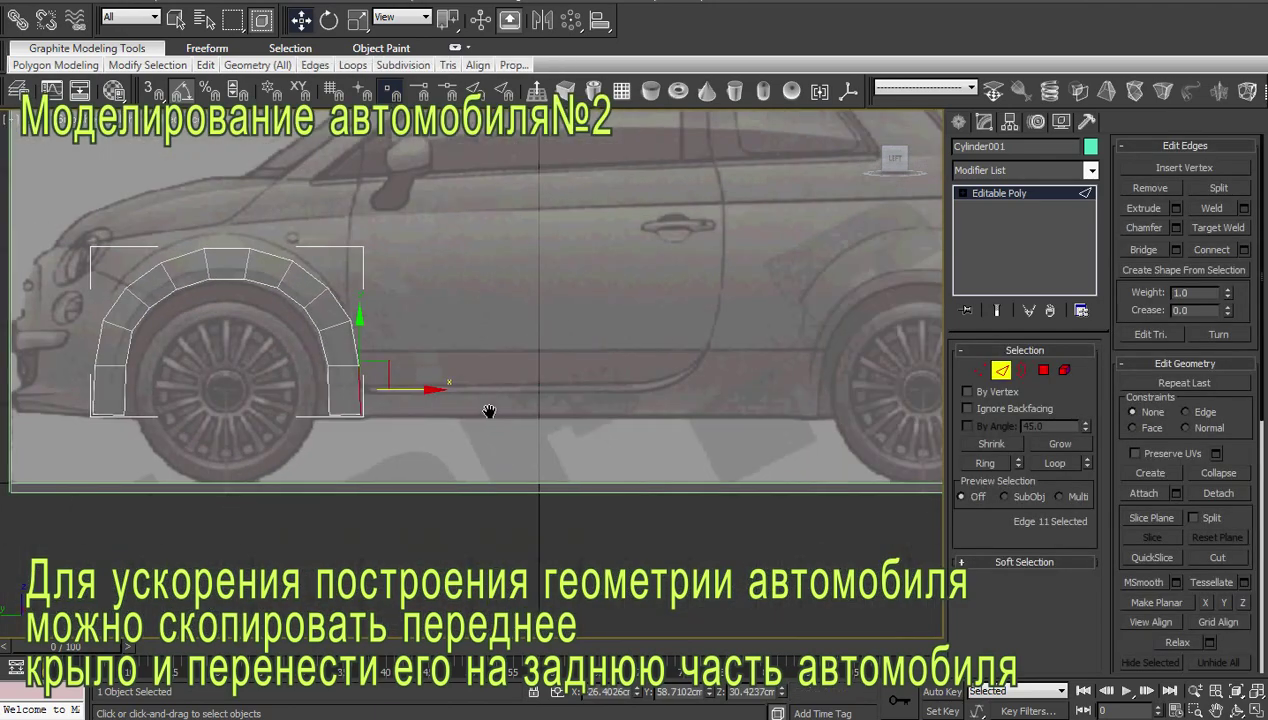
scroll(379, 408, "up", 3)
left_click_drag(378, 408, 760, 408, "shift")
right_click(817, 443)
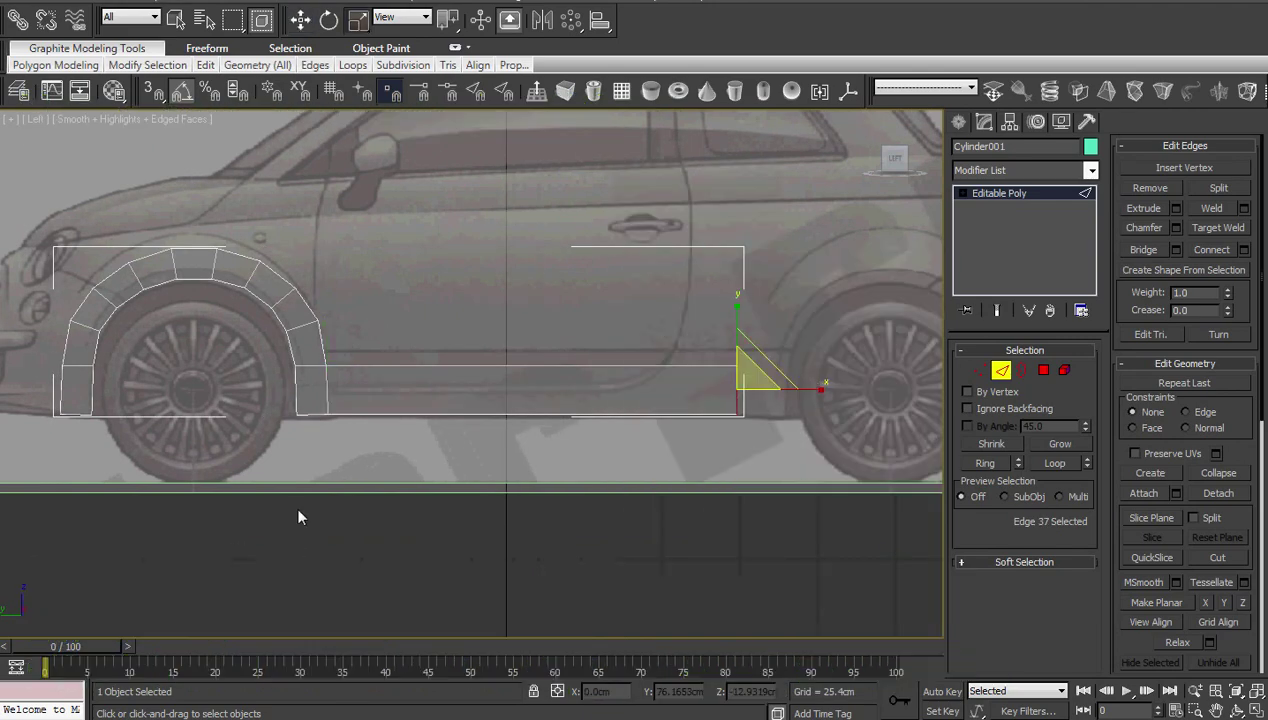
Move the new edge back to line up with the front of the rear wheel arch.
middle_click_drag(452, 477, 57, 477)
scroll(150, 465, "up", 4)
right_click(284, 454)
left_click(274, 469)
middle_click_drag(274, 469, 402, 405)
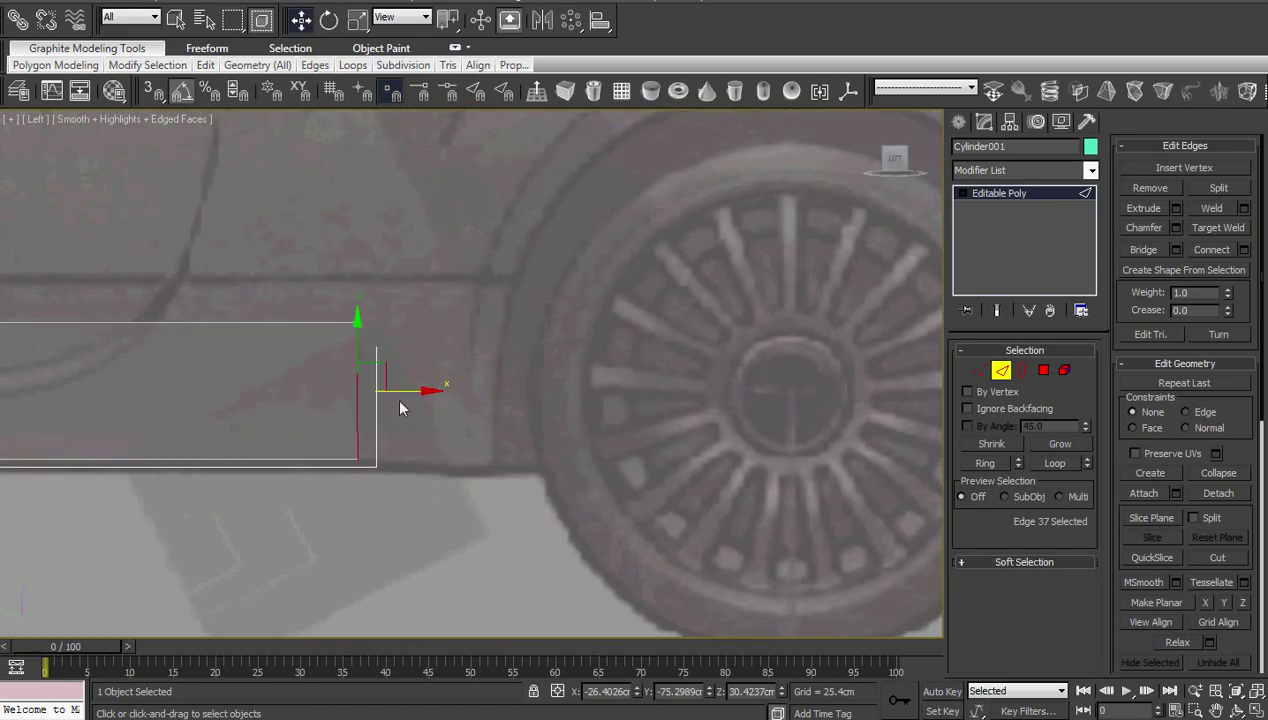
left_click_drag(402, 405, 420, 392)
scroll(436, 398, "down", 5)
Clone the front fender's polygons over the rear wheel as an element of the same object.
scroll(400, 440, "up", 5)
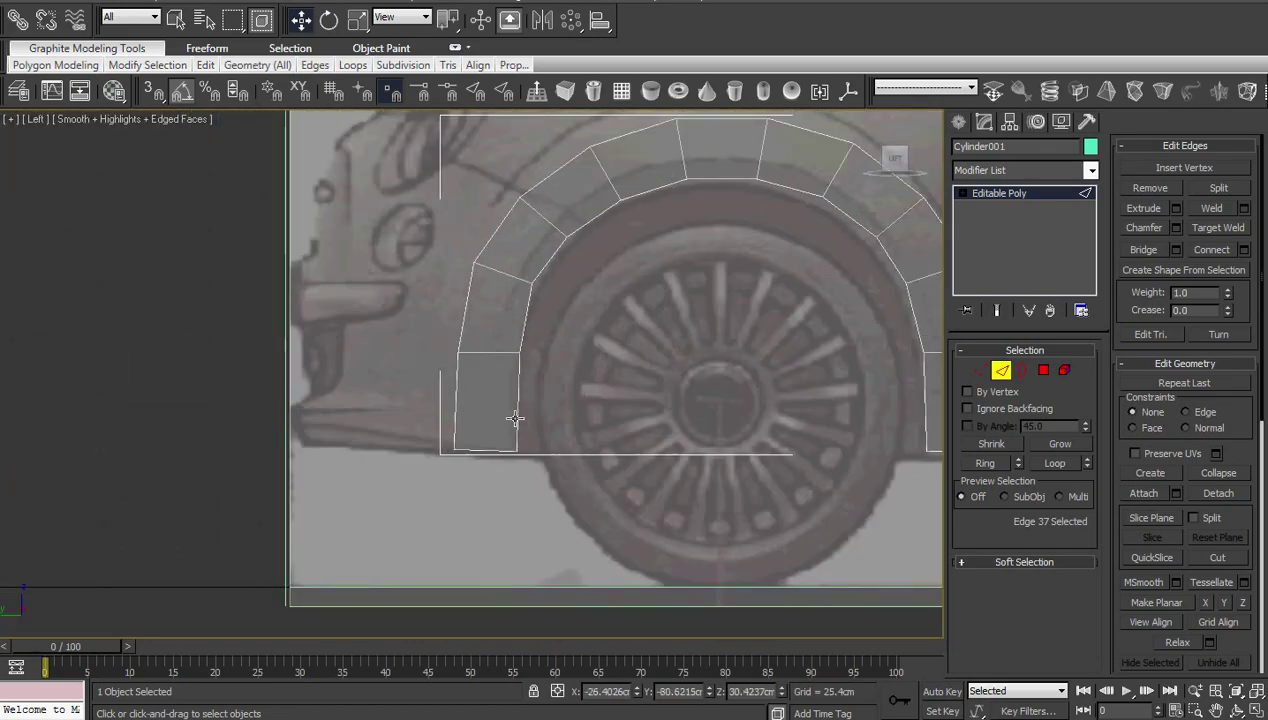
left_click(494, 452)
right_click(638, 428)
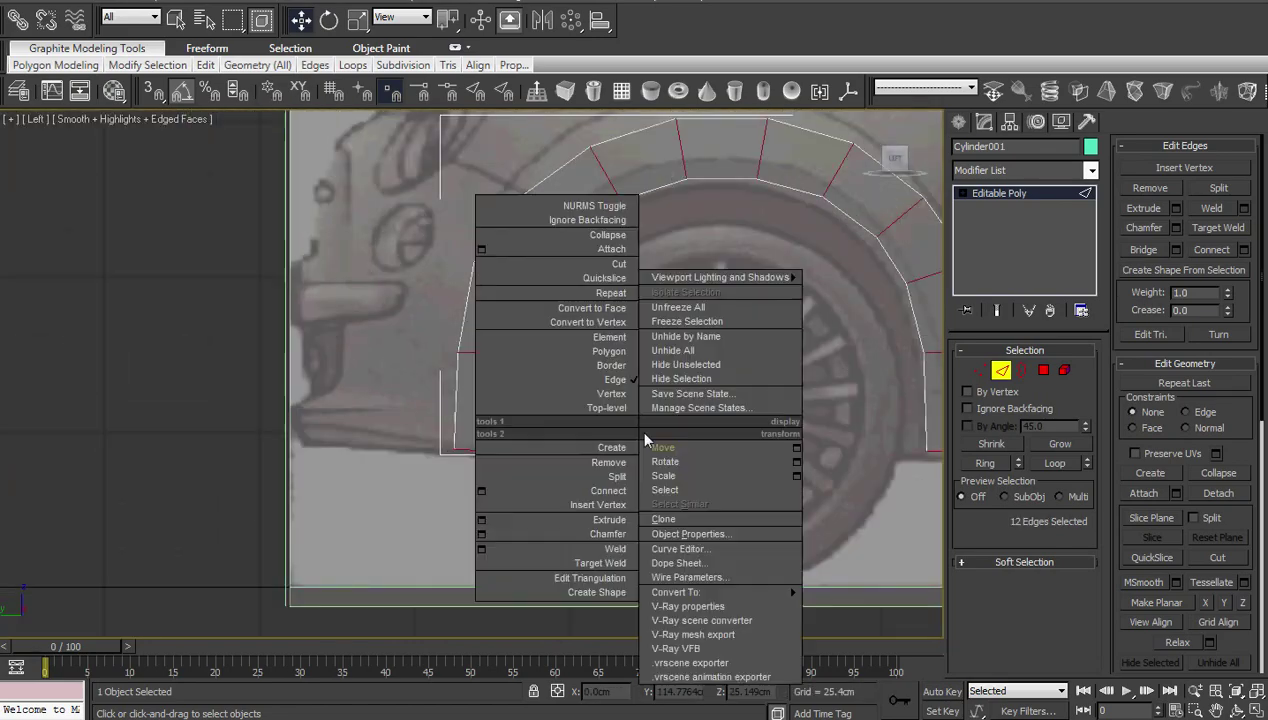
left_click(591, 312)
scroll(764, 408, "up", 2)
scroll(764, 408, "down", 3)
scroll(580, 360, "down", 2)
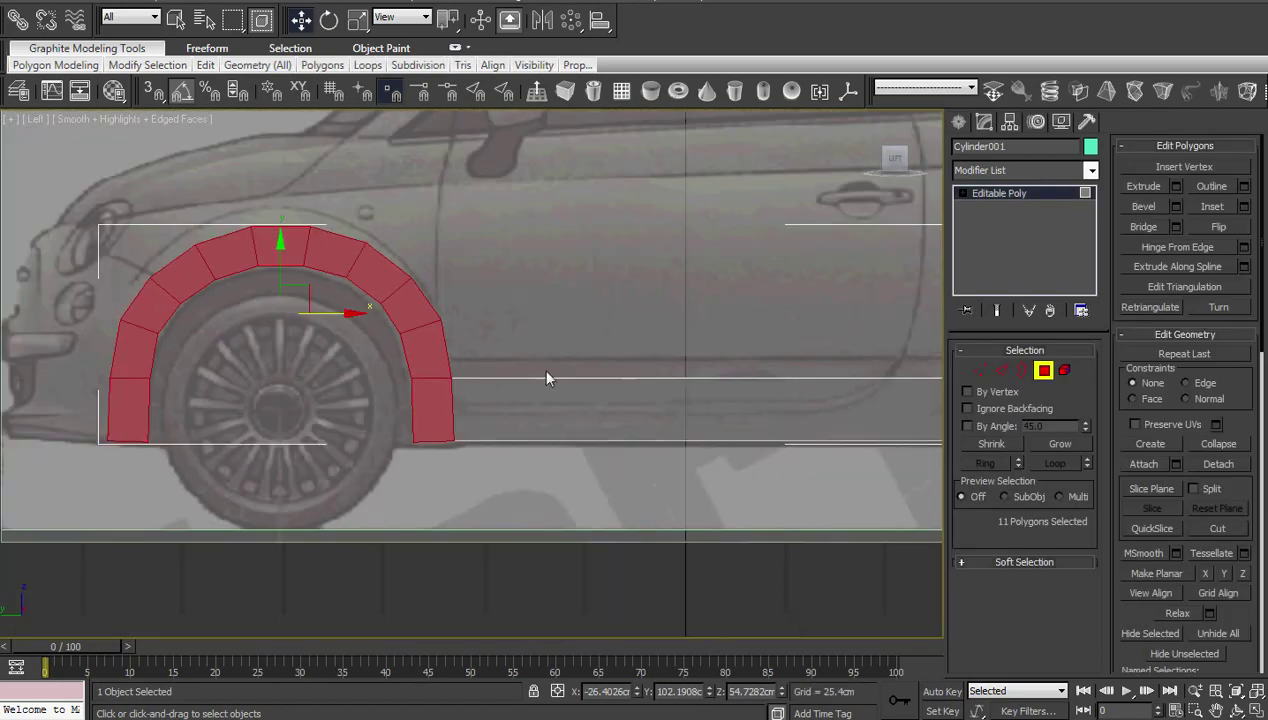
scroll(546, 371, "down", 2)
scroll(419, 376, "down", 1)
left_click_drag(205, 334, 841, 410, "shift")
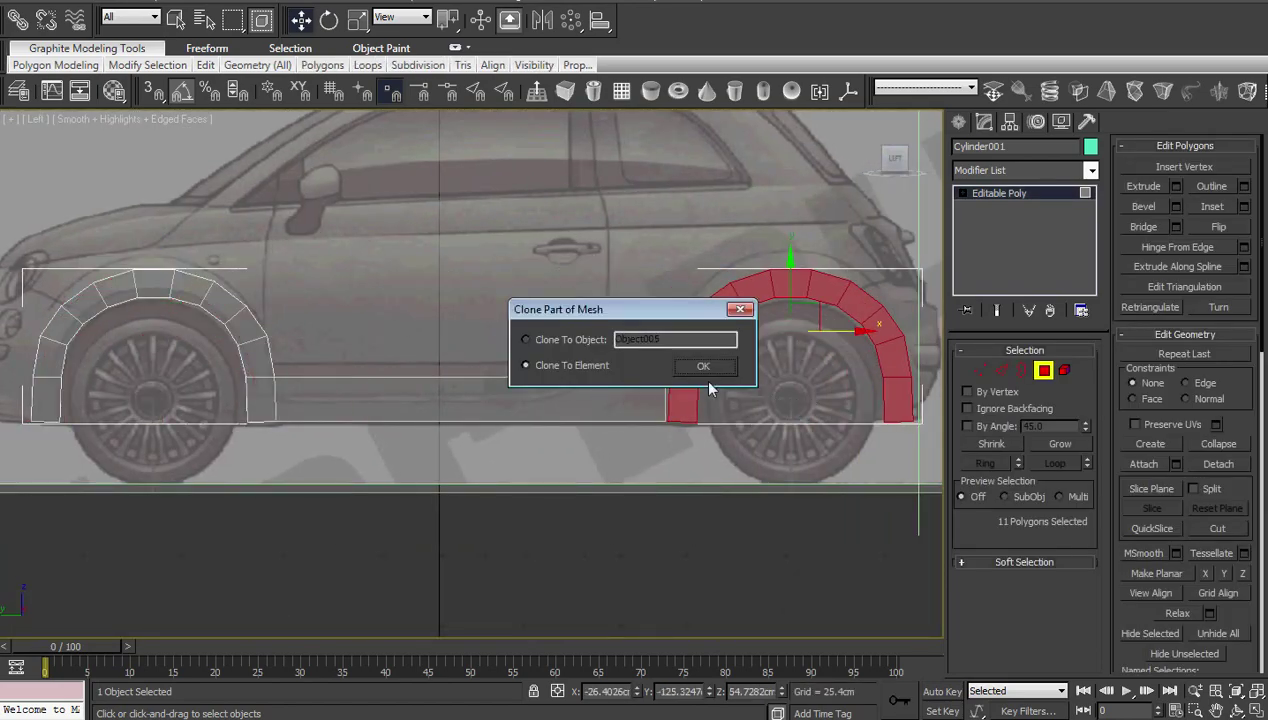
left_click(704, 368)
Target Weld the clone's lower and top corner vertices to the side strip.
scroll(527, 399, "up", 2)
scroll(374, 436, "up", 2)
scroll(768, 427, "up", 2)
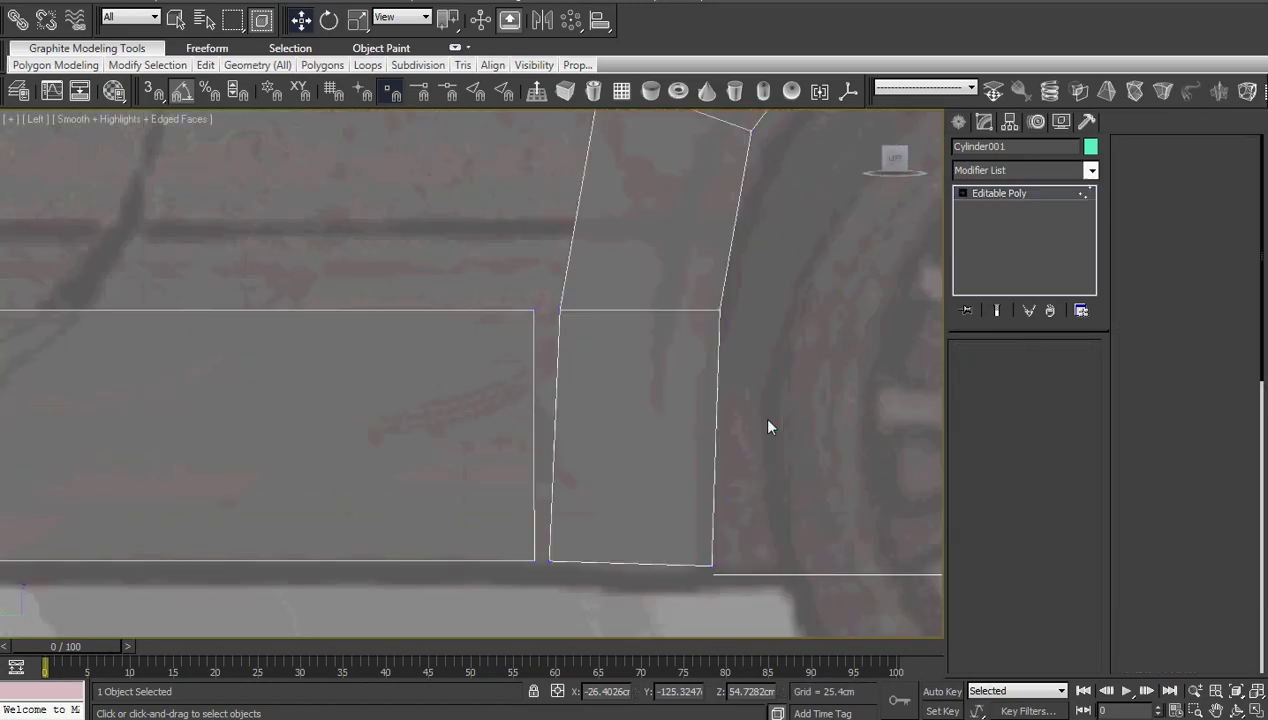
right_click(768, 427)
left_click(700, 390)
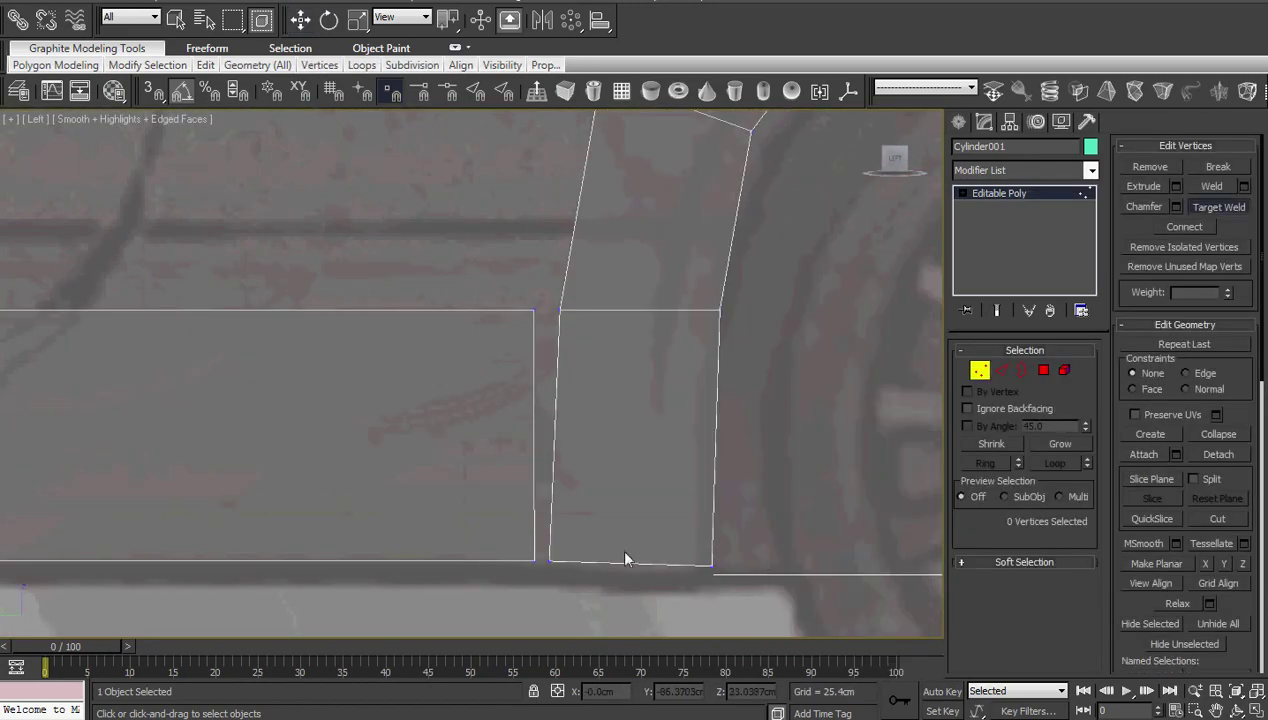
left_click(546, 558)
left_click(562, 311)
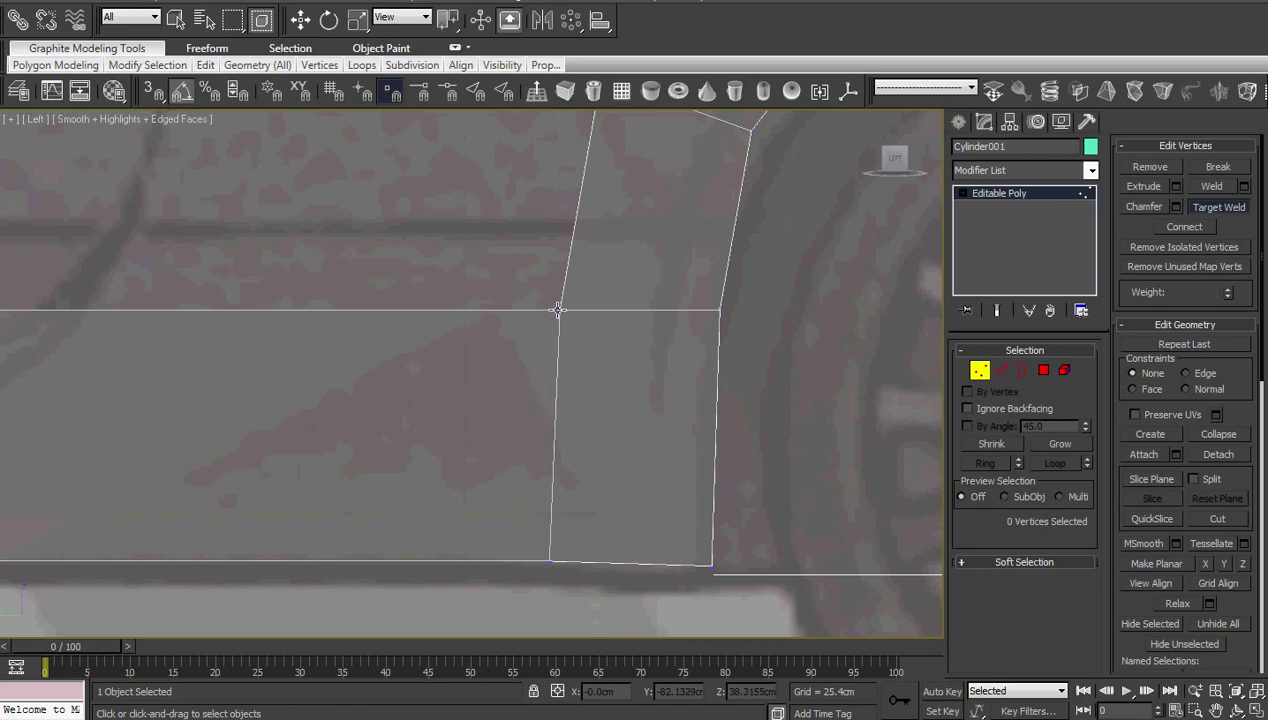
key("w")
scroll(580, 365, "down", 4)
scroll(600, 420, "down", 2)
Bridge the lower and upper diagonal edges between the front and rear arches.
key("2")
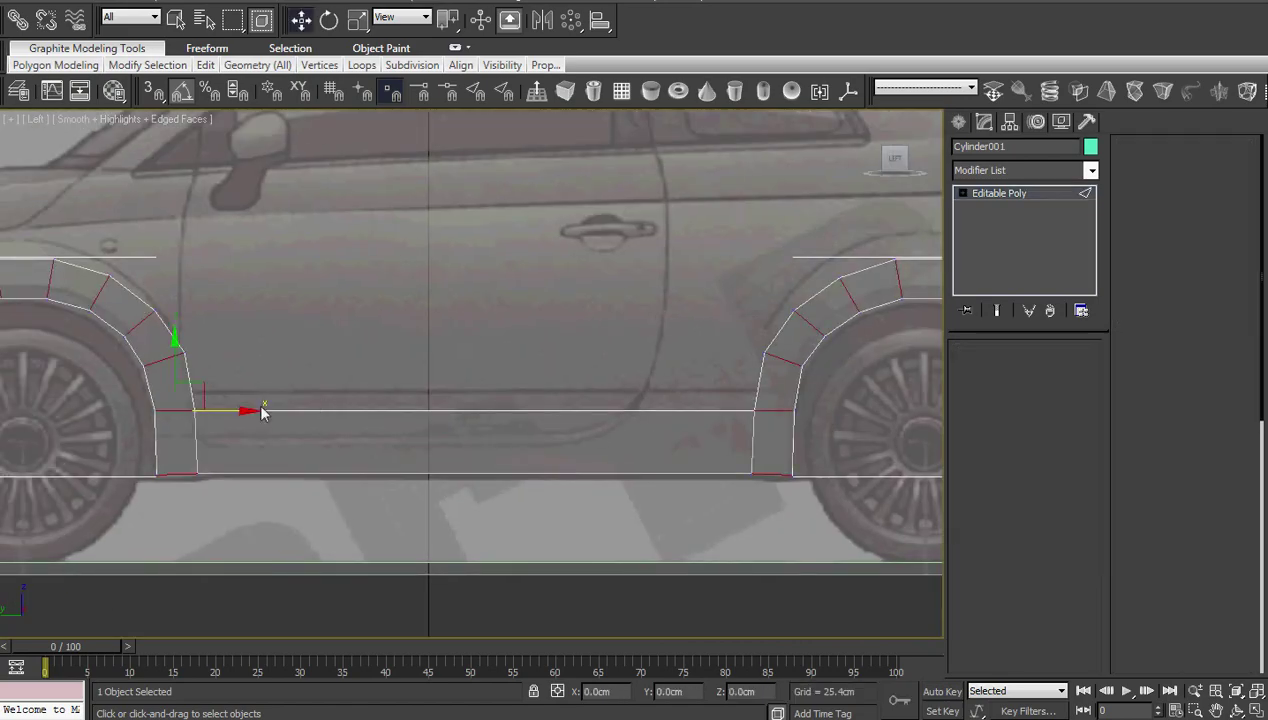
left_click(758, 384, "ctrl")
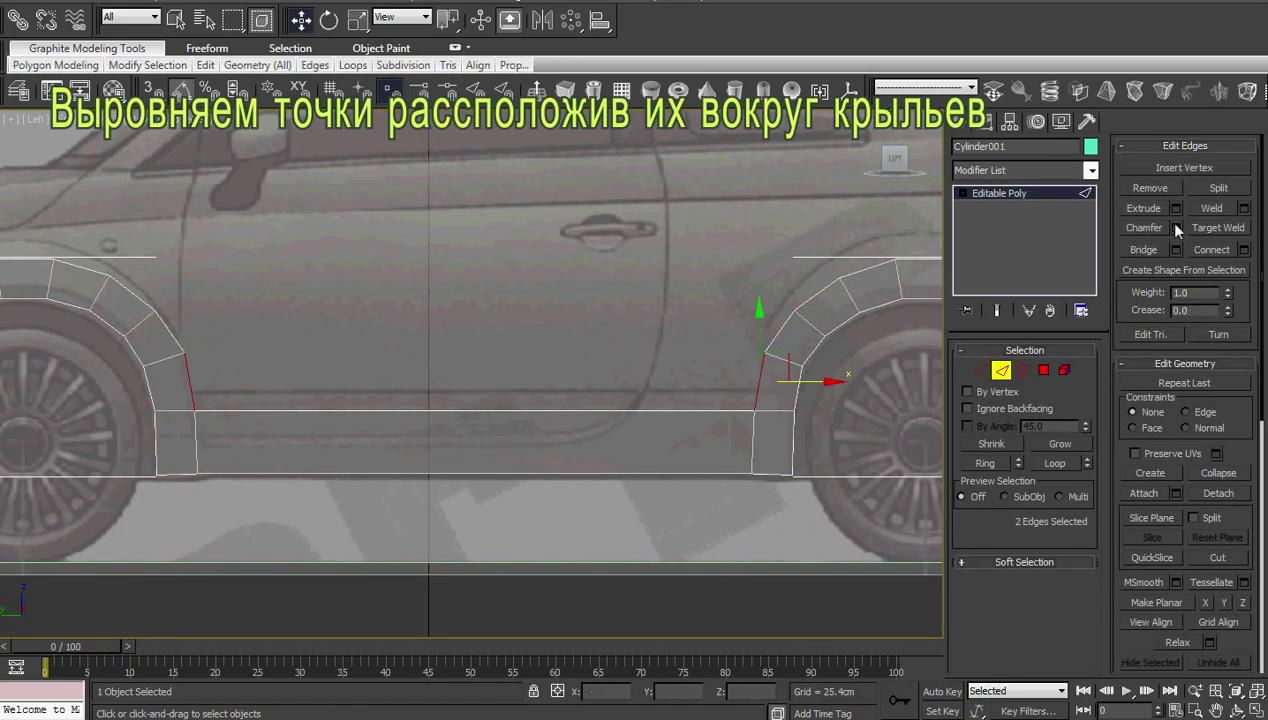
scroll(600, 330, "down", 2)
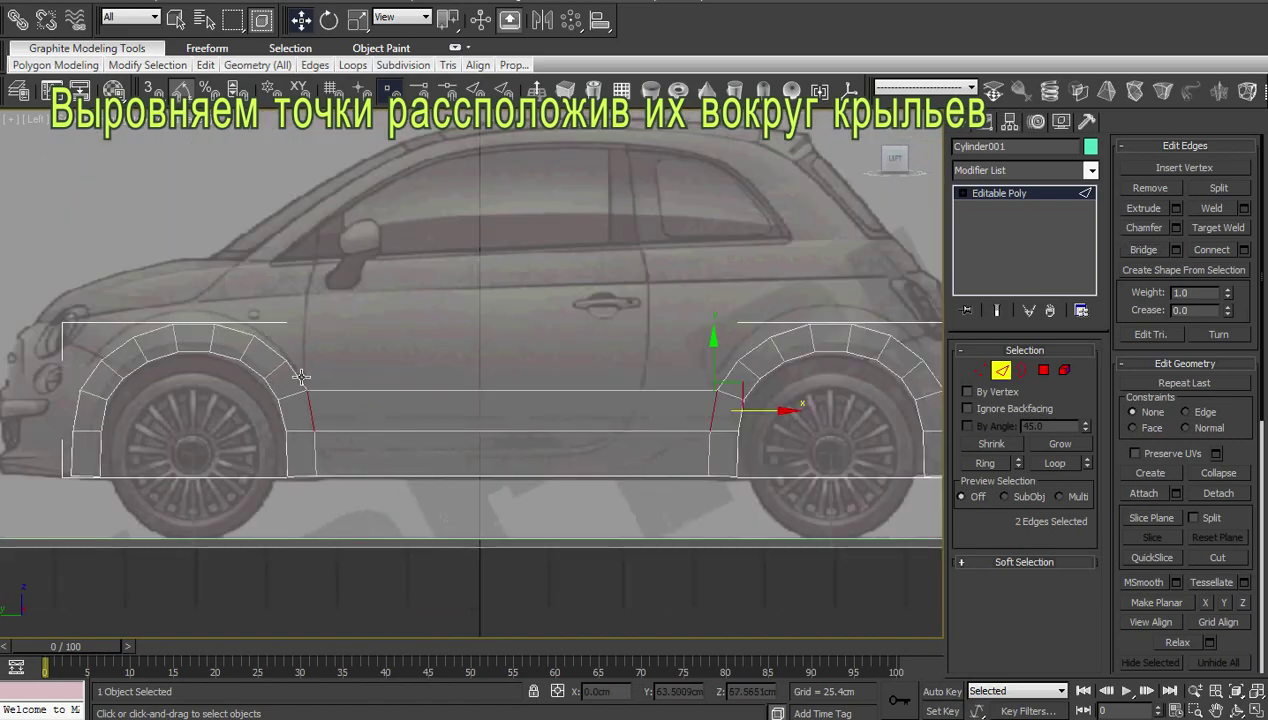
left_click(301, 376)
left_click(724, 379, "ctrl")
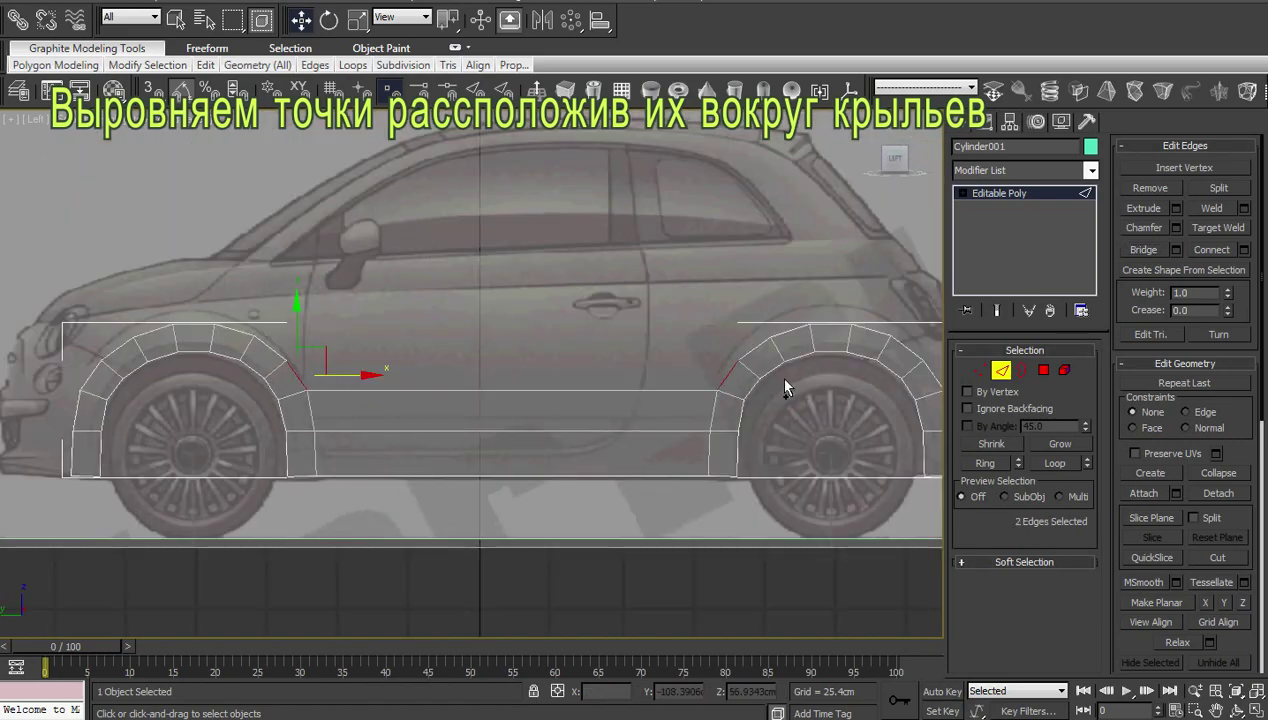
left_click(1152, 256)
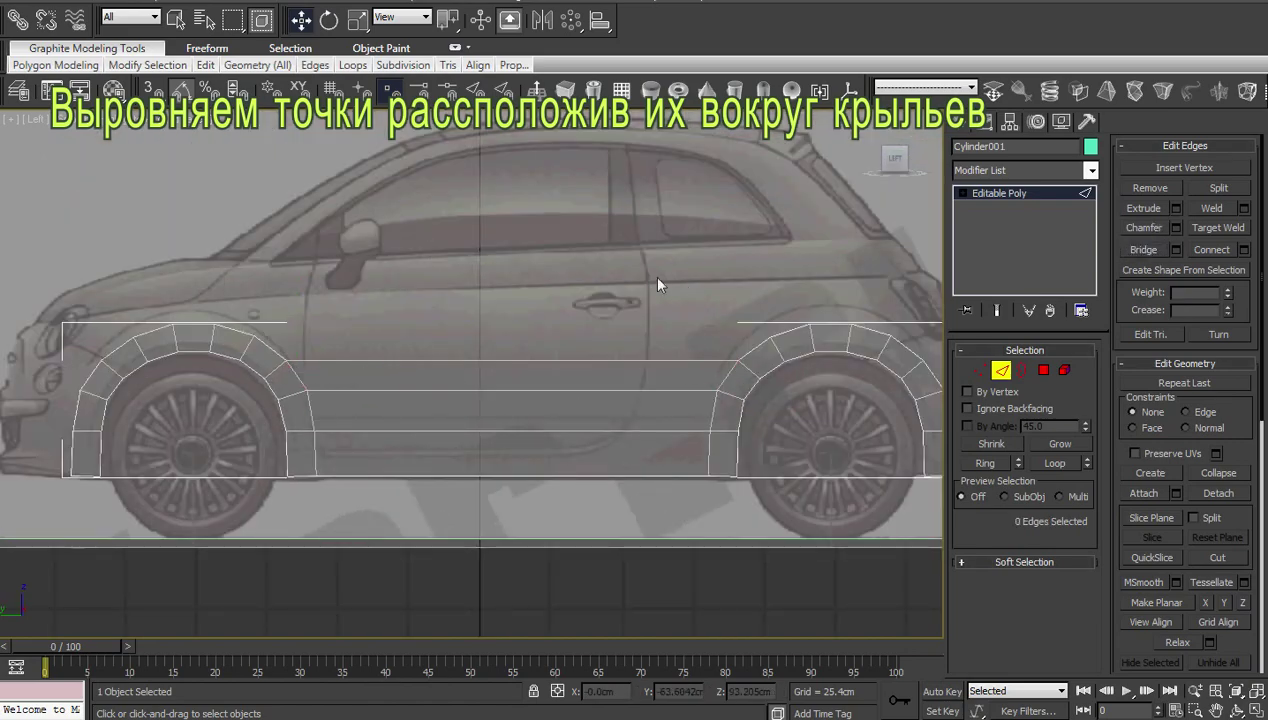
left_click(275, 346)
left_click(754, 350, "ctrl")
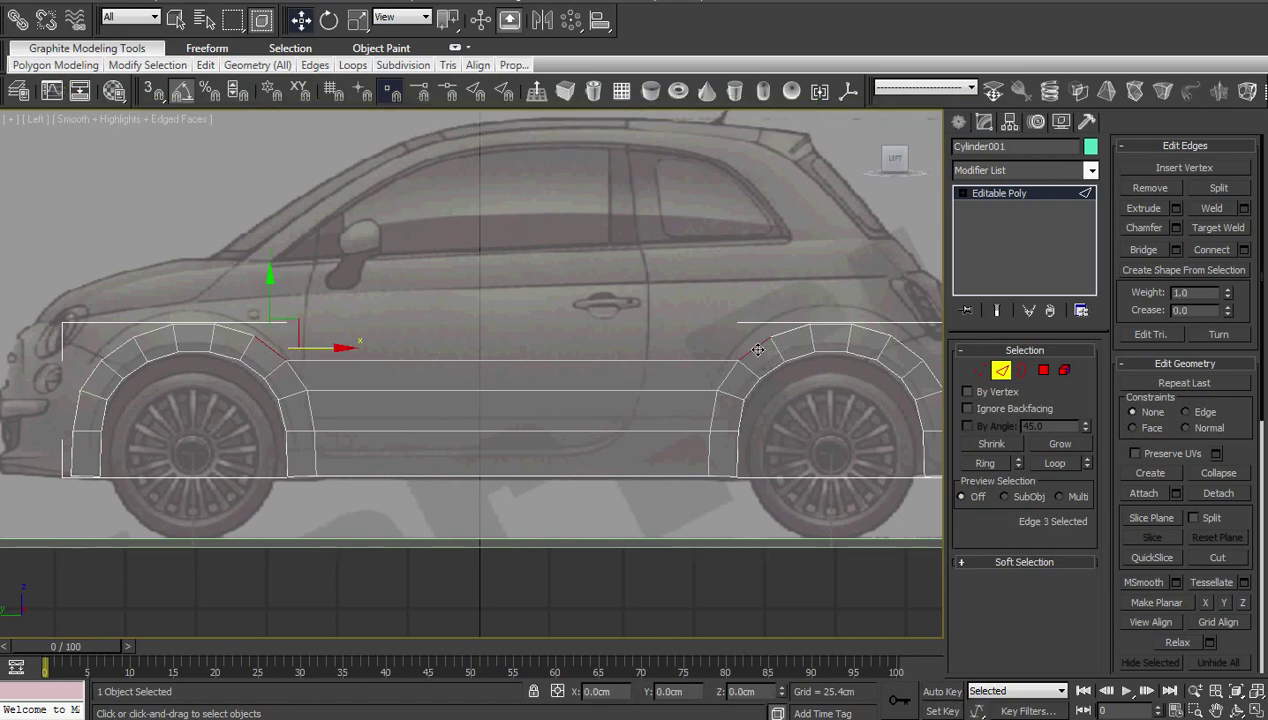
left_click(1152, 256)
Shift-drag the front fender's forward edge toward the bumper to add a face.
scroll(522, 334, "up", 3)
scroll(425, 413, "up", 3)
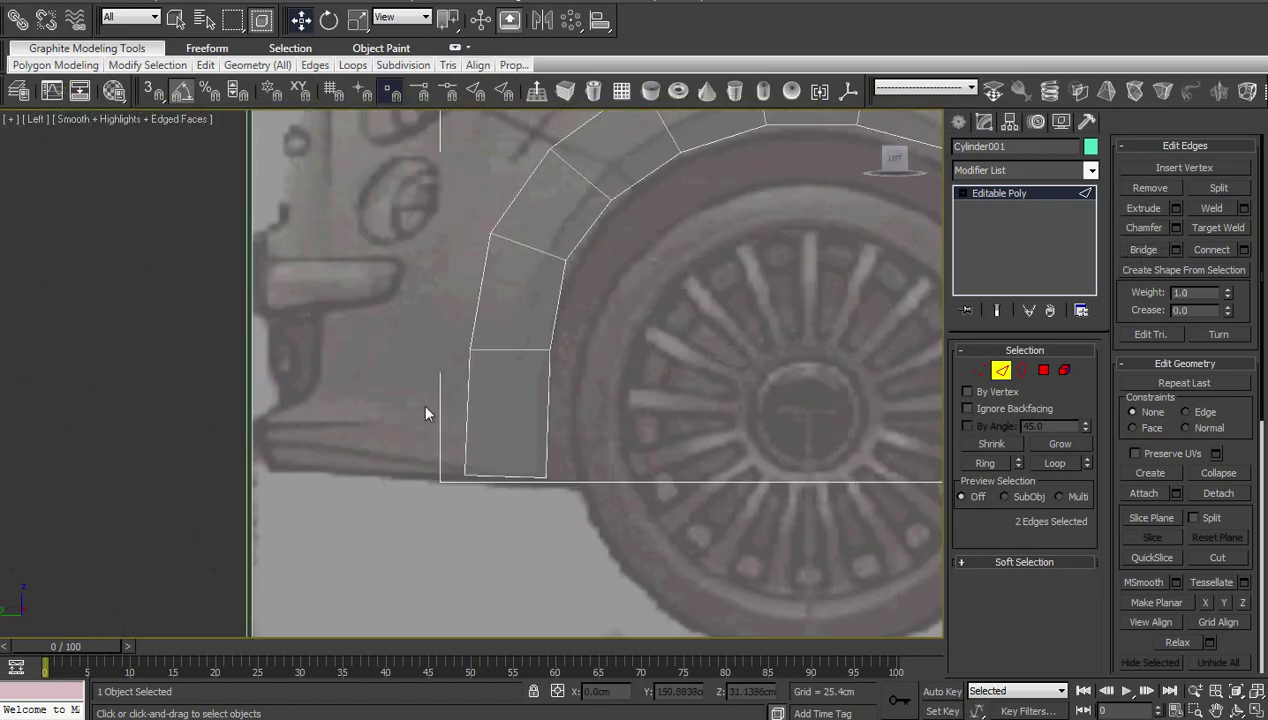
left_click(466, 404)
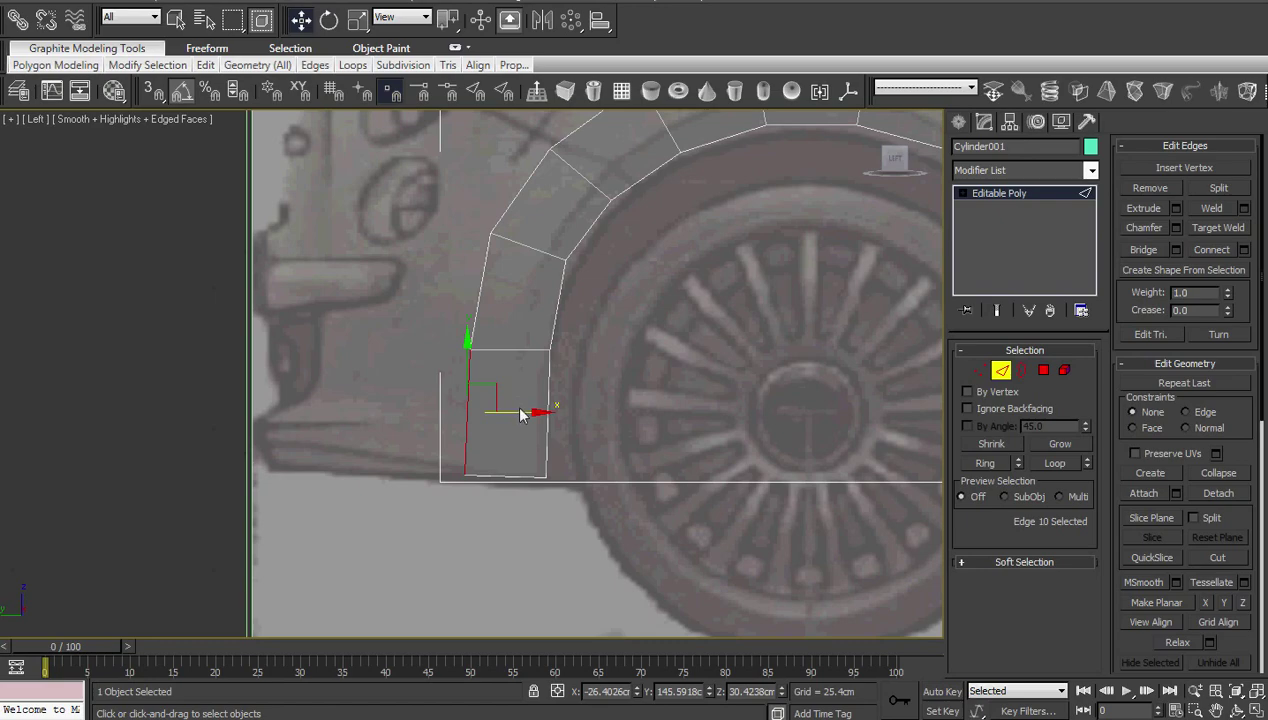
left_click_drag(520, 414, 440, 413, "shift")
In Top view, move the fender object outward to line up with the car's flank.
key("t")
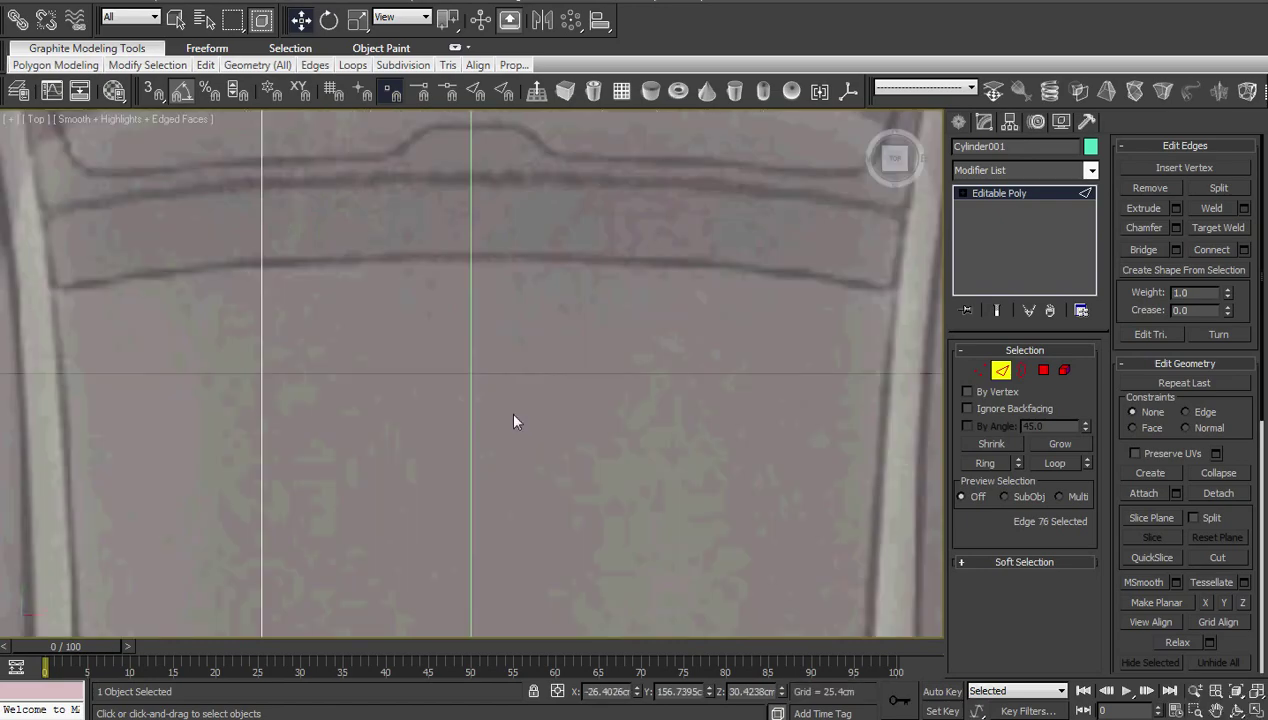
left_click(961, 193)
left_click(999, 193)
key("z")
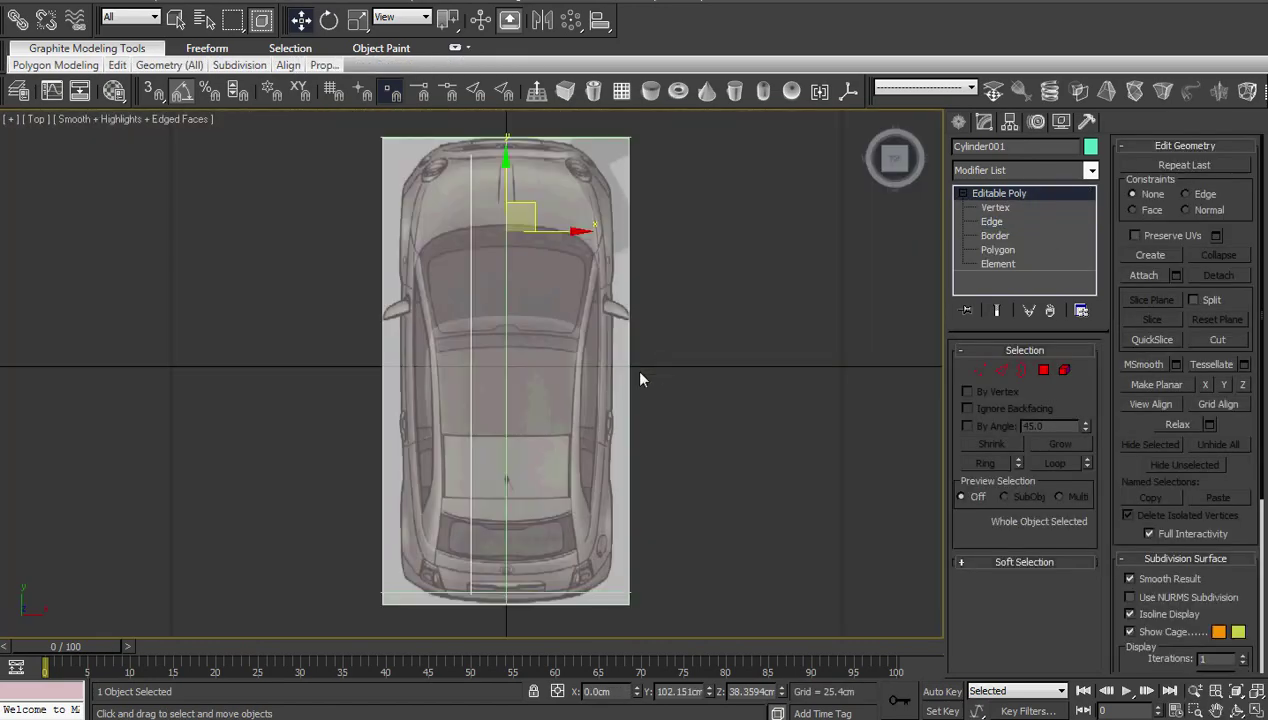
scroll(640, 378, "up", 2)
middle_click_drag(640, 378, 587, 409)
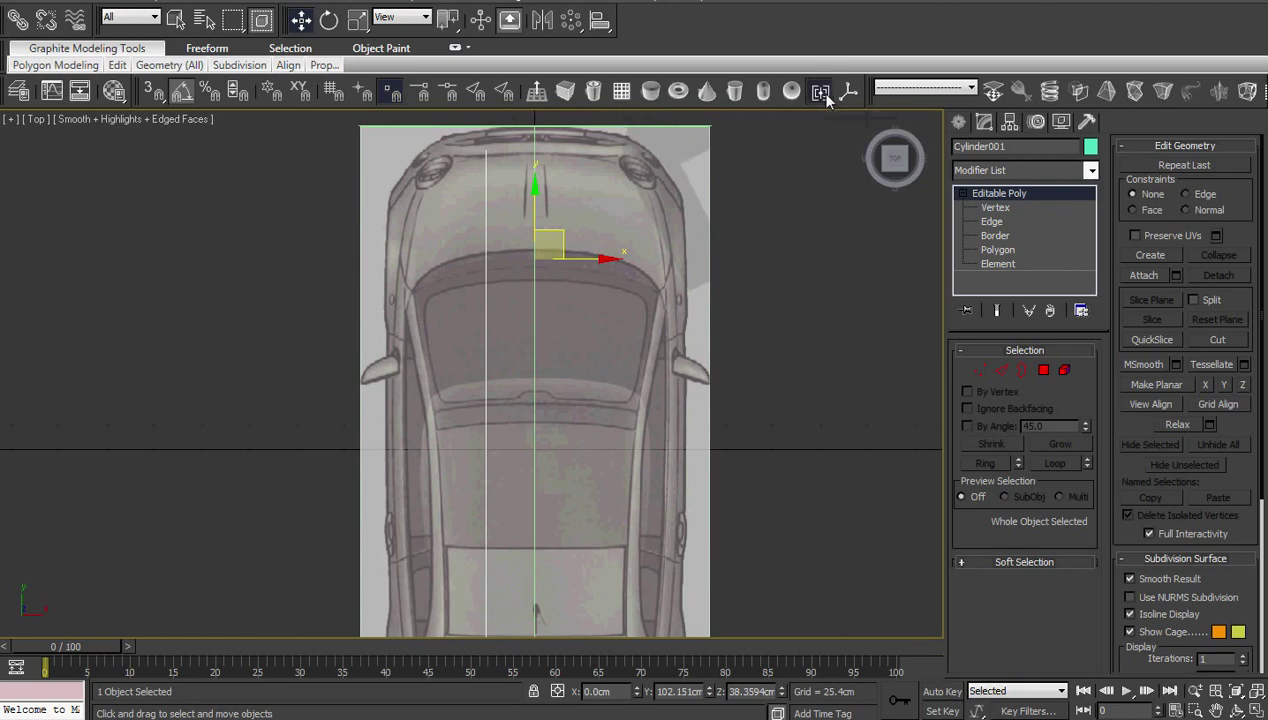
mouse_move(540, 248)
left_mouse_down()
mouse_move(452, 461)
mouse_move(438, 461)
left_mouse_up()
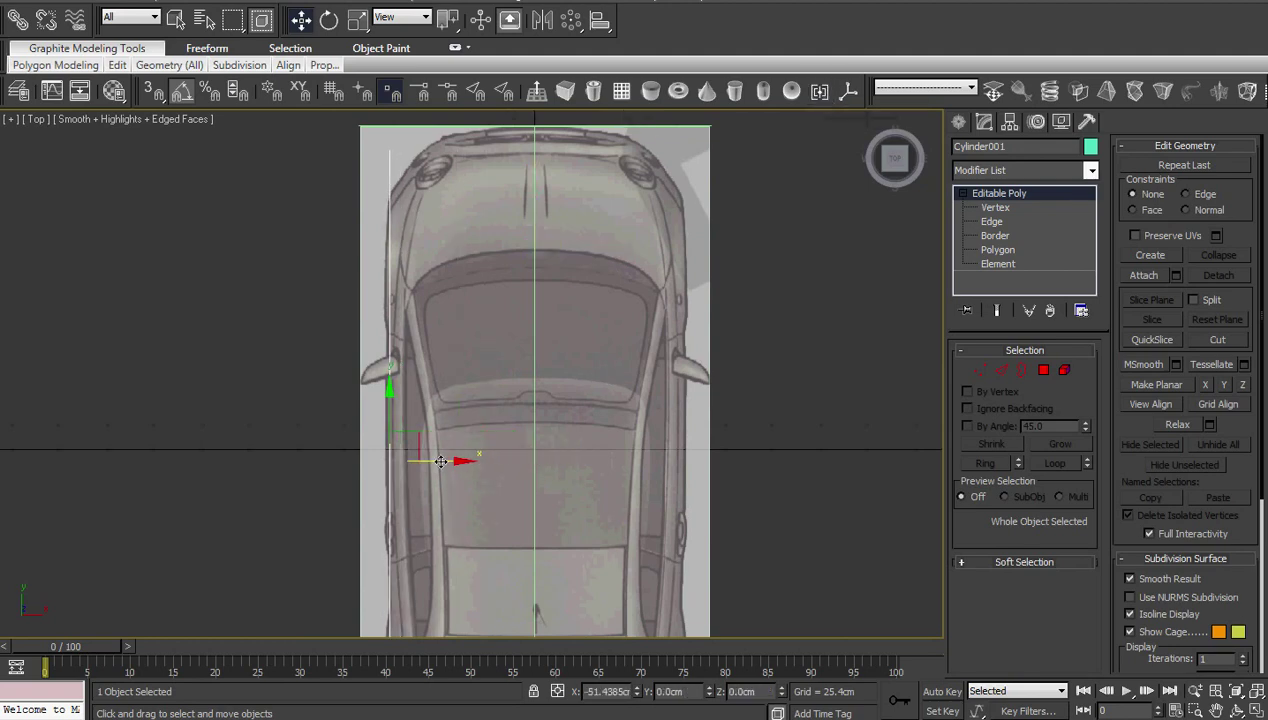
key("z")
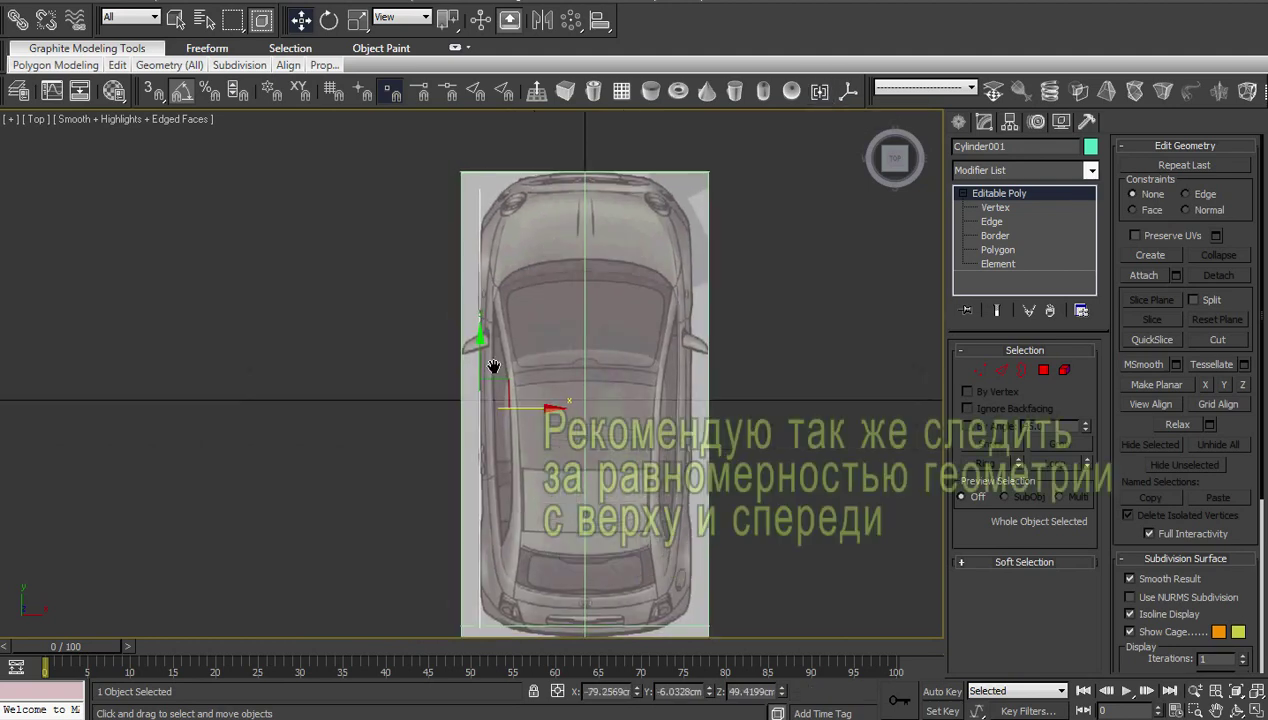
Zoom the Left view onto the front wheel arch and select one of its edges.
key("l")
key("z")
scroll(374, 364, "up", 5)
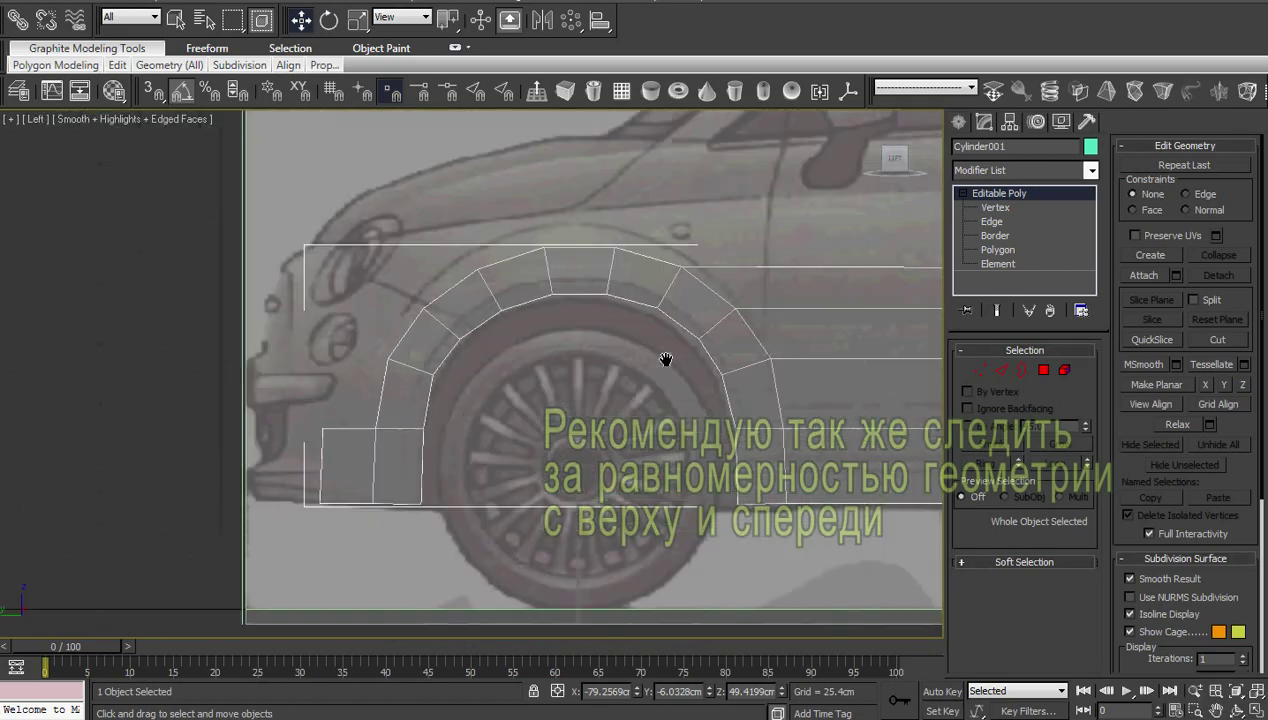
middle_click_drag(668, 360, 640, 412)
key("2")
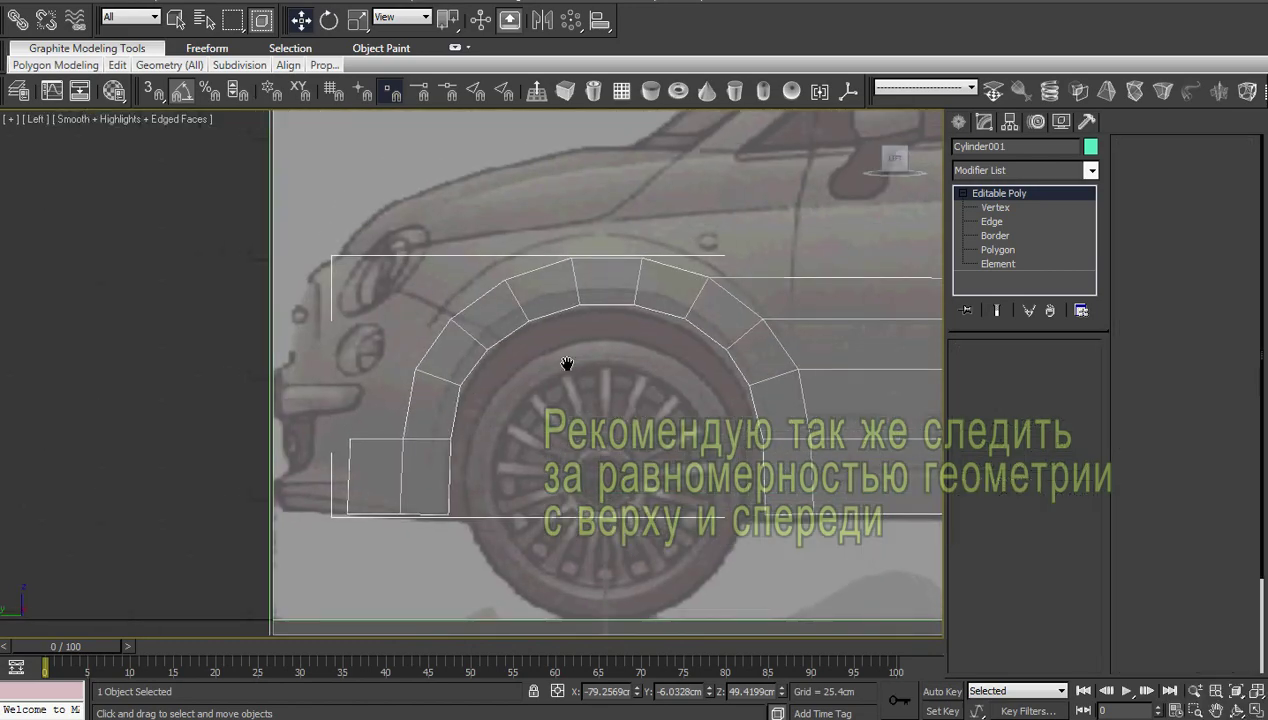
left_click(428, 348)
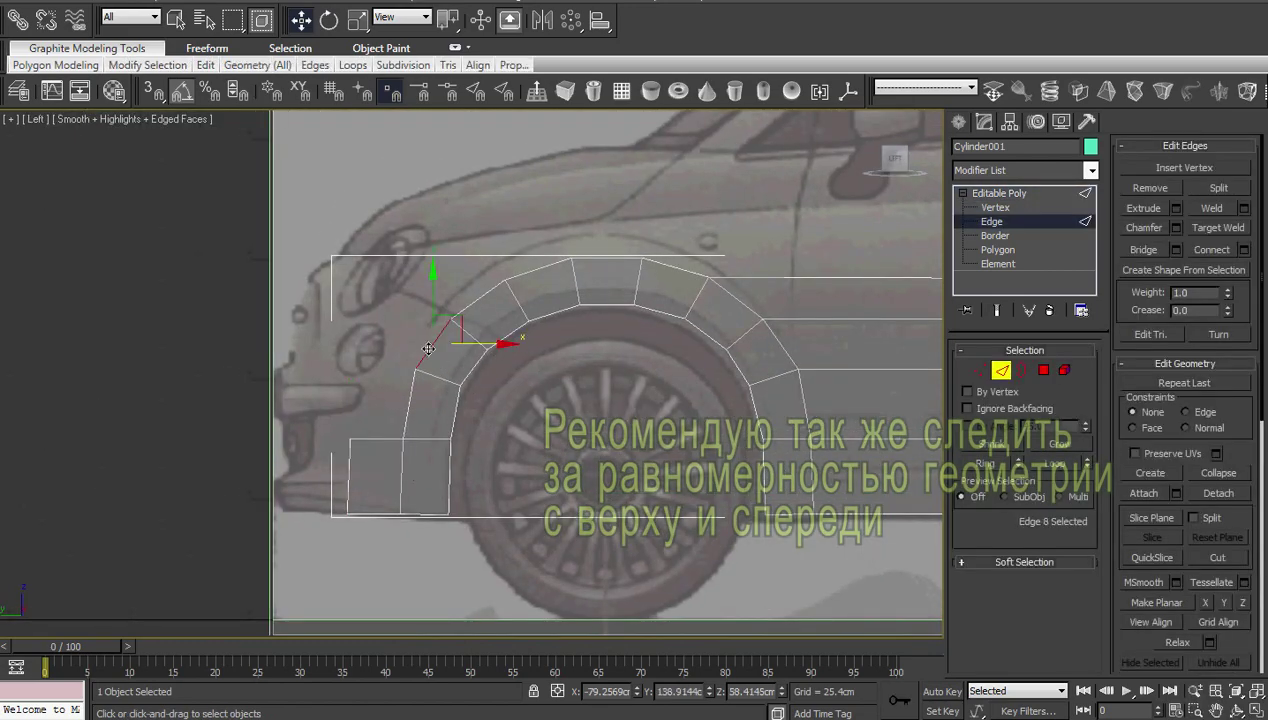
Convert the fender's cross edges to vertices and keep only the twelve outer arch vertices.
left_click(764, 384)
right_click(793, 440)
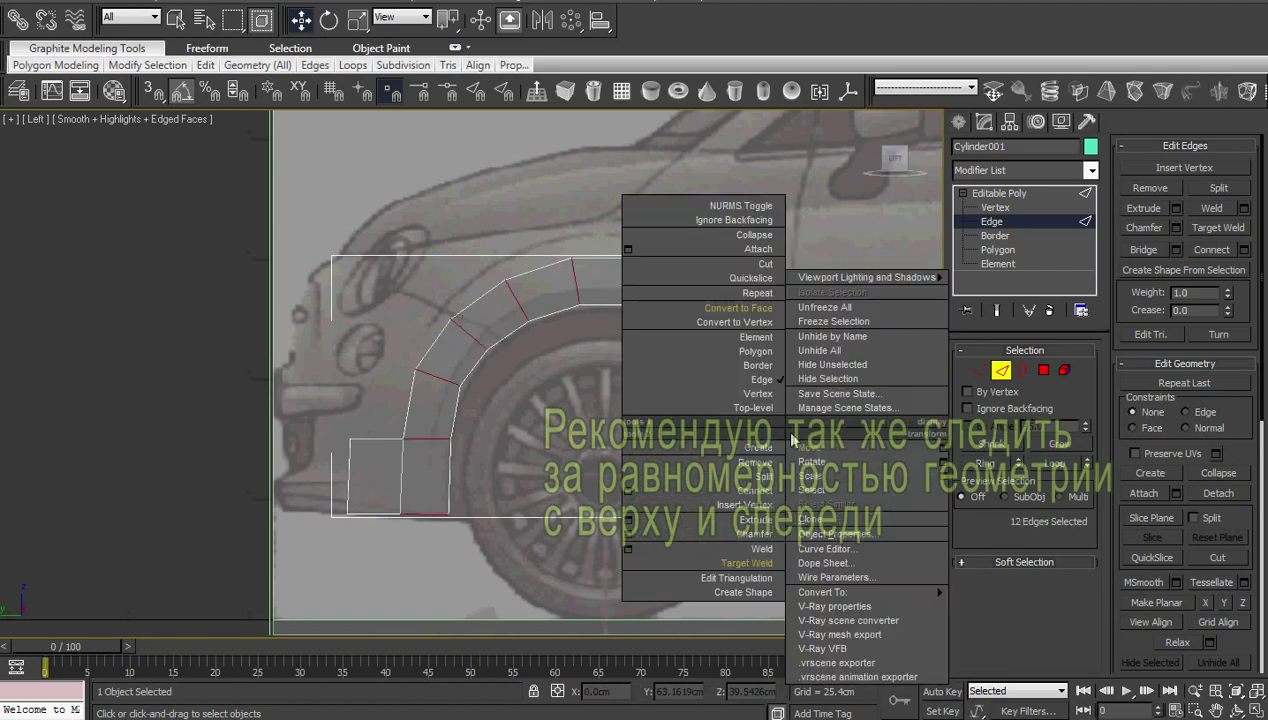
left_click(754, 330)
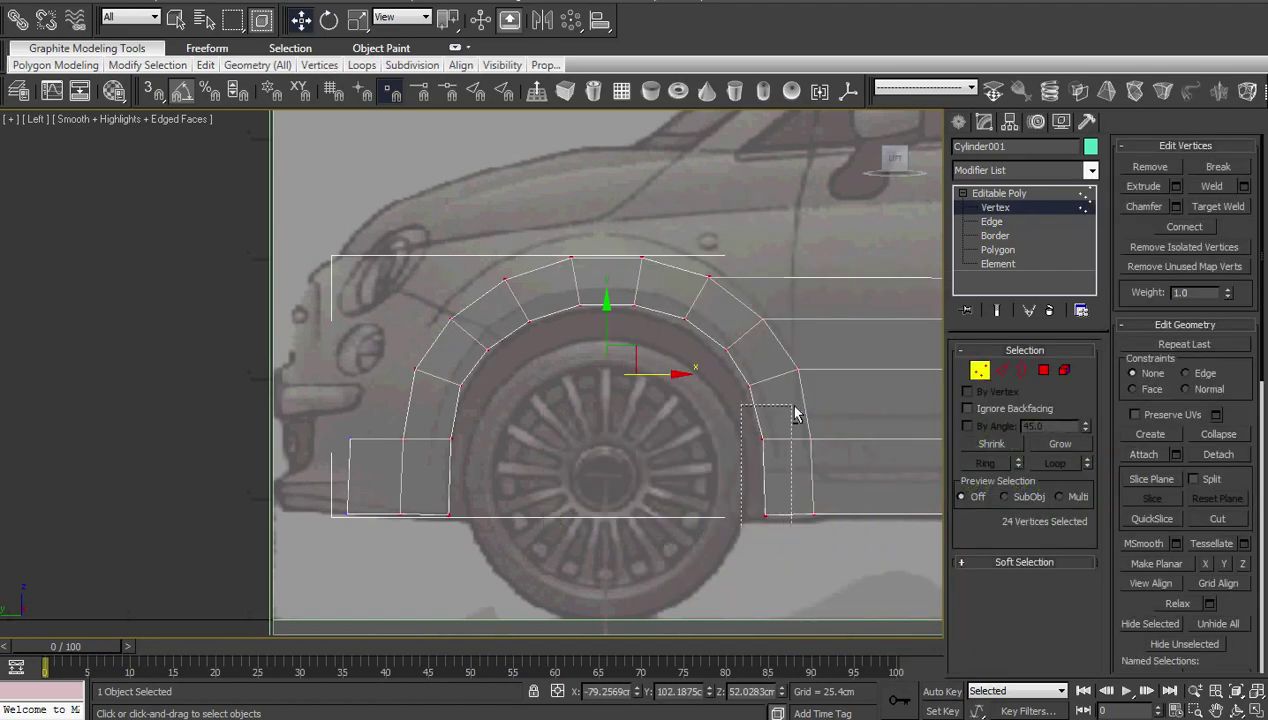
left_click_drag(745, 528, 798, 411, "alt")
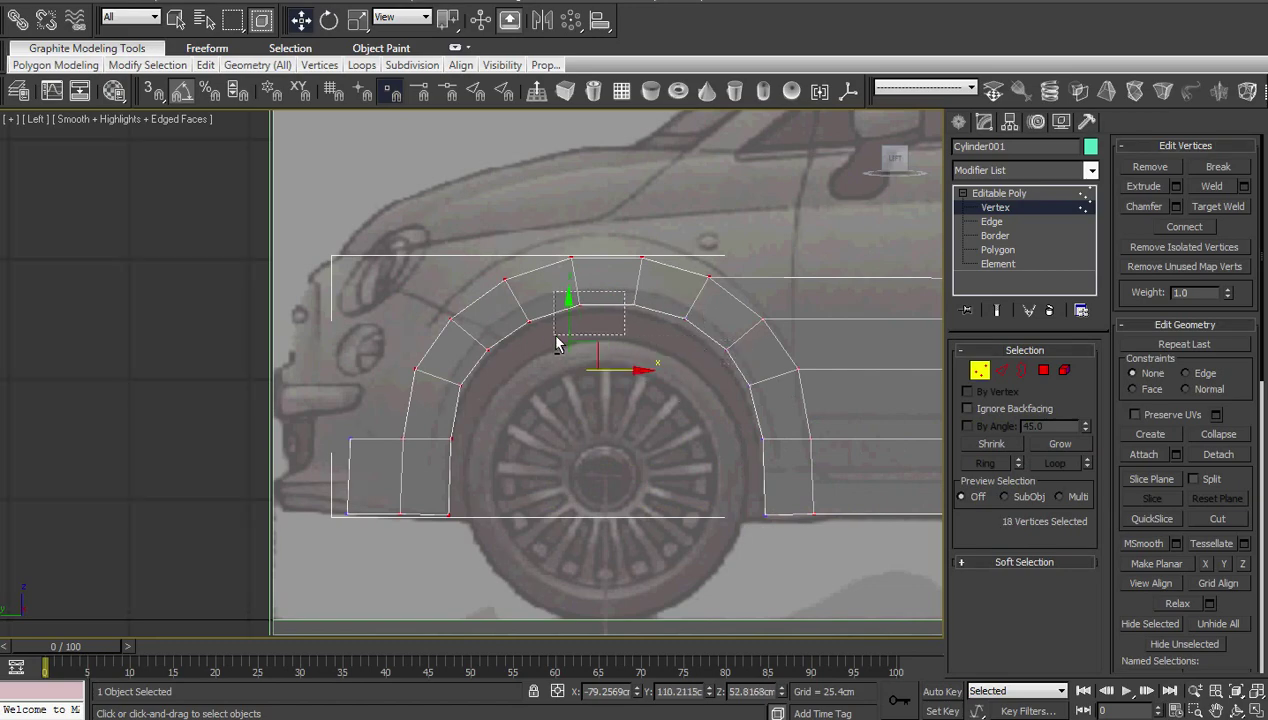
left_click_drag(557, 343, 518, 354, "alt")
left_click_drag(450, 432, 449, 436, "alt")
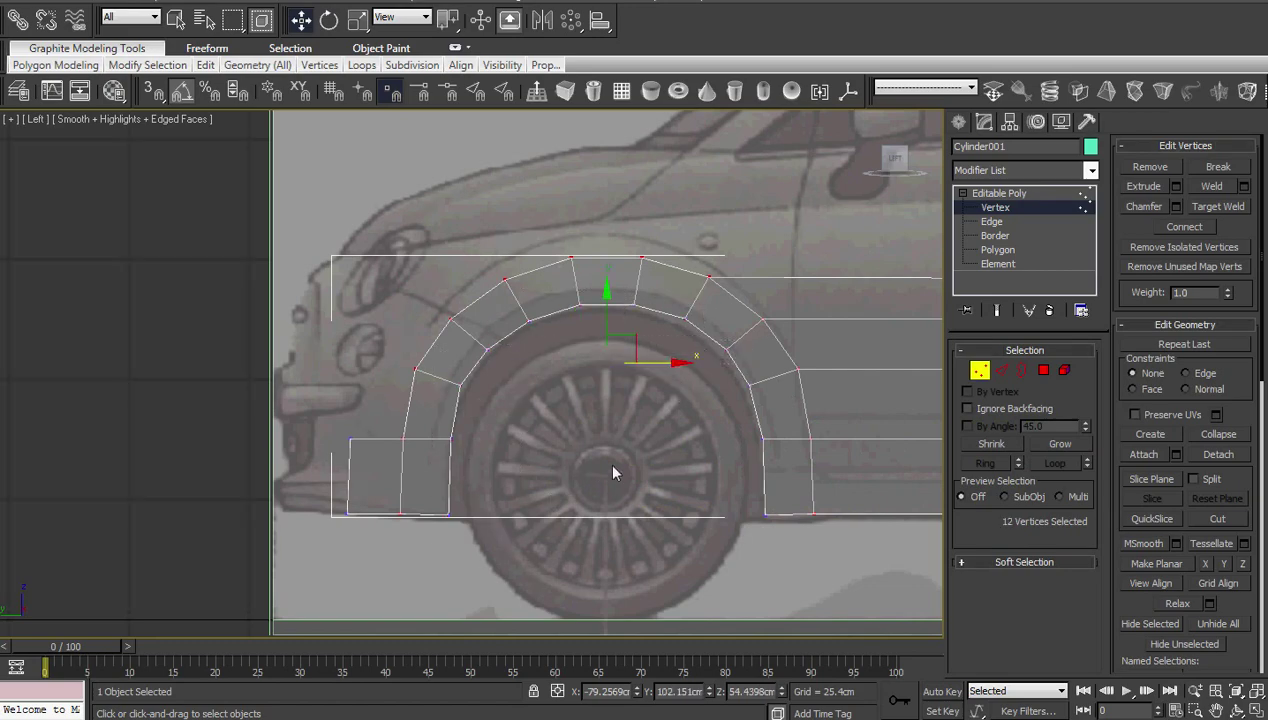
In top view, move the twelve outer vertices inward along X toward the body.
key("t")
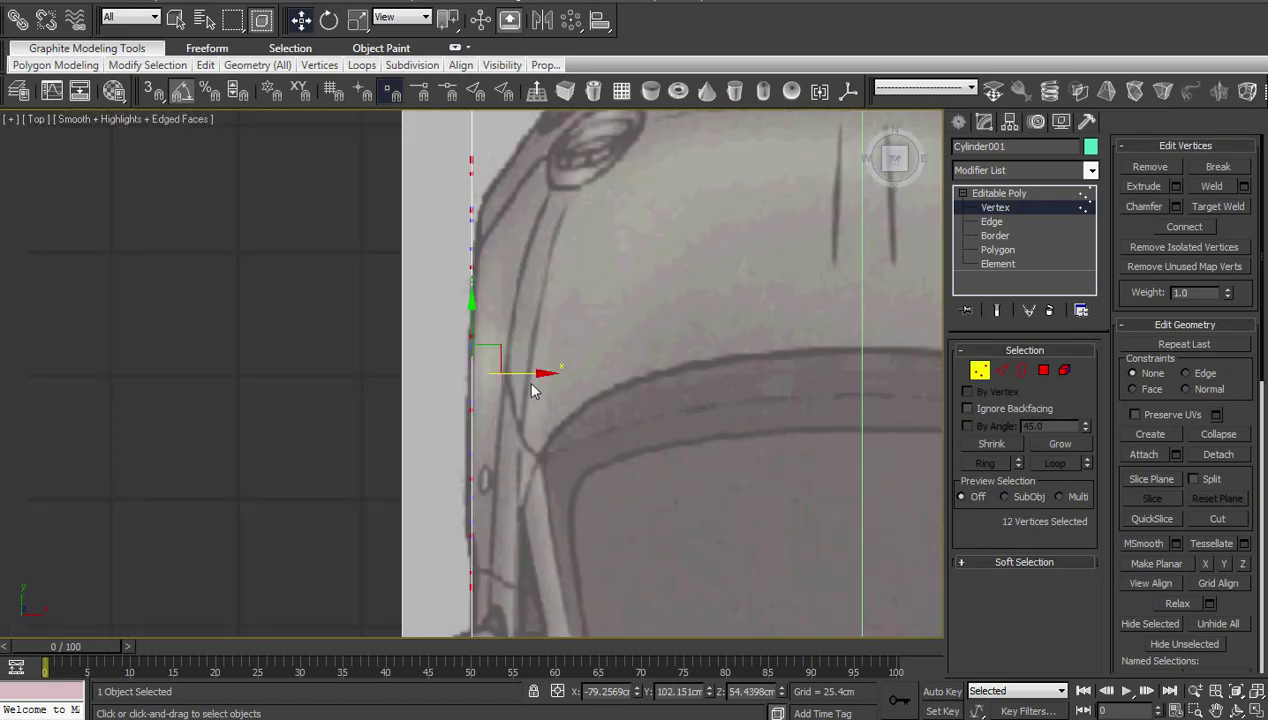
left_click_drag(527, 375, 545, 375)
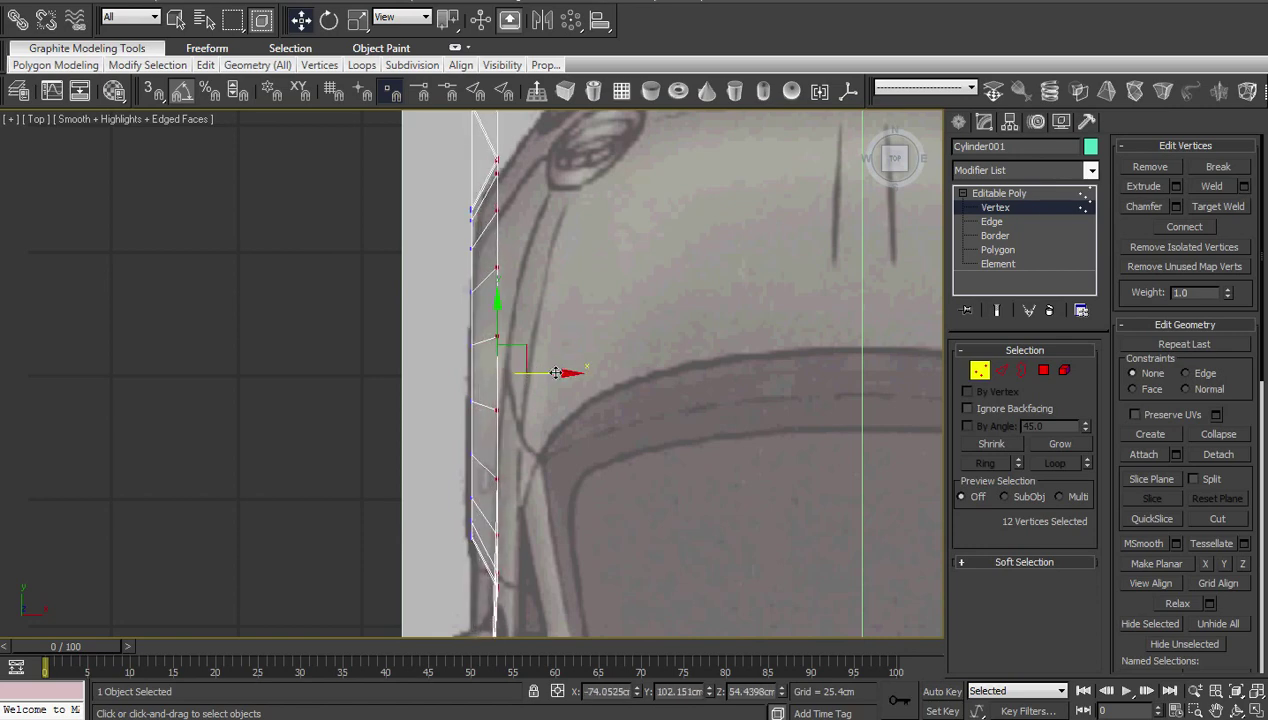
scroll(575, 400, "down", 1)
middle_click_drag(575, 400, 585, 458)
Pull the two front-most fender vertices further inward to follow the nose curve.
left_click_drag(504, 289, 443, 353)
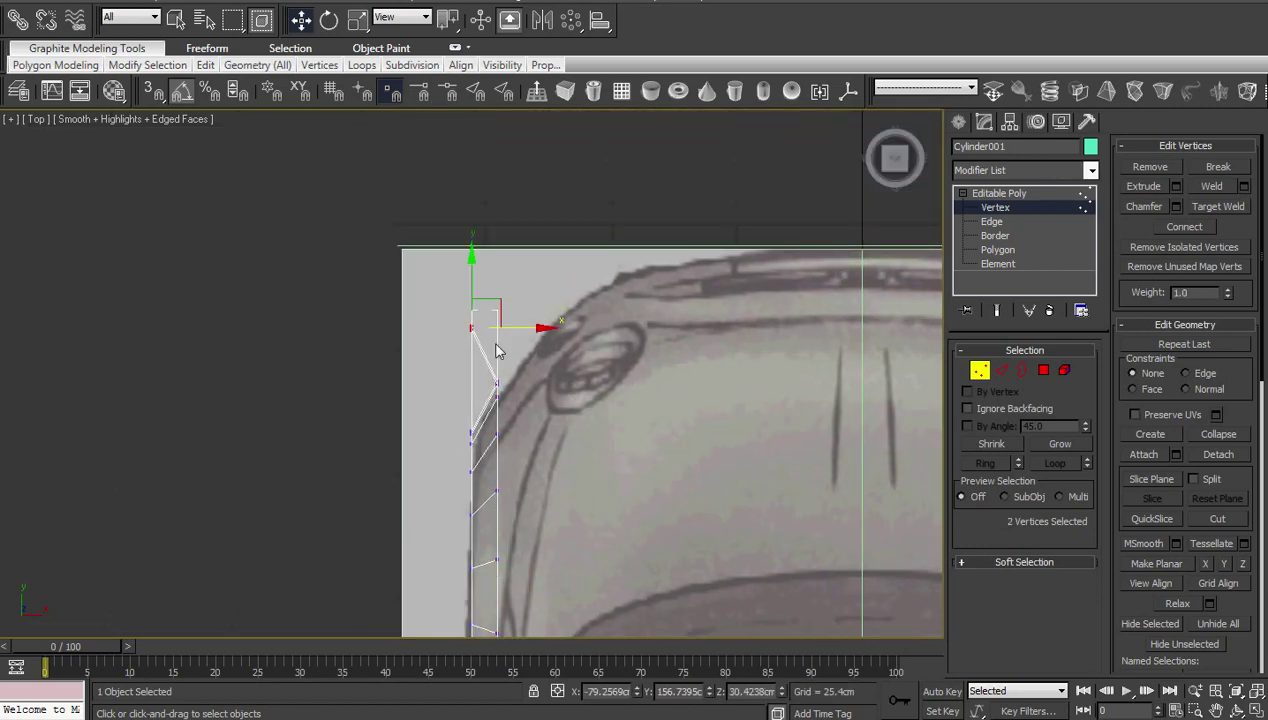
left_click_drag(540, 328, 588, 331)
middle_click_drag(585, 351, 583, 248)
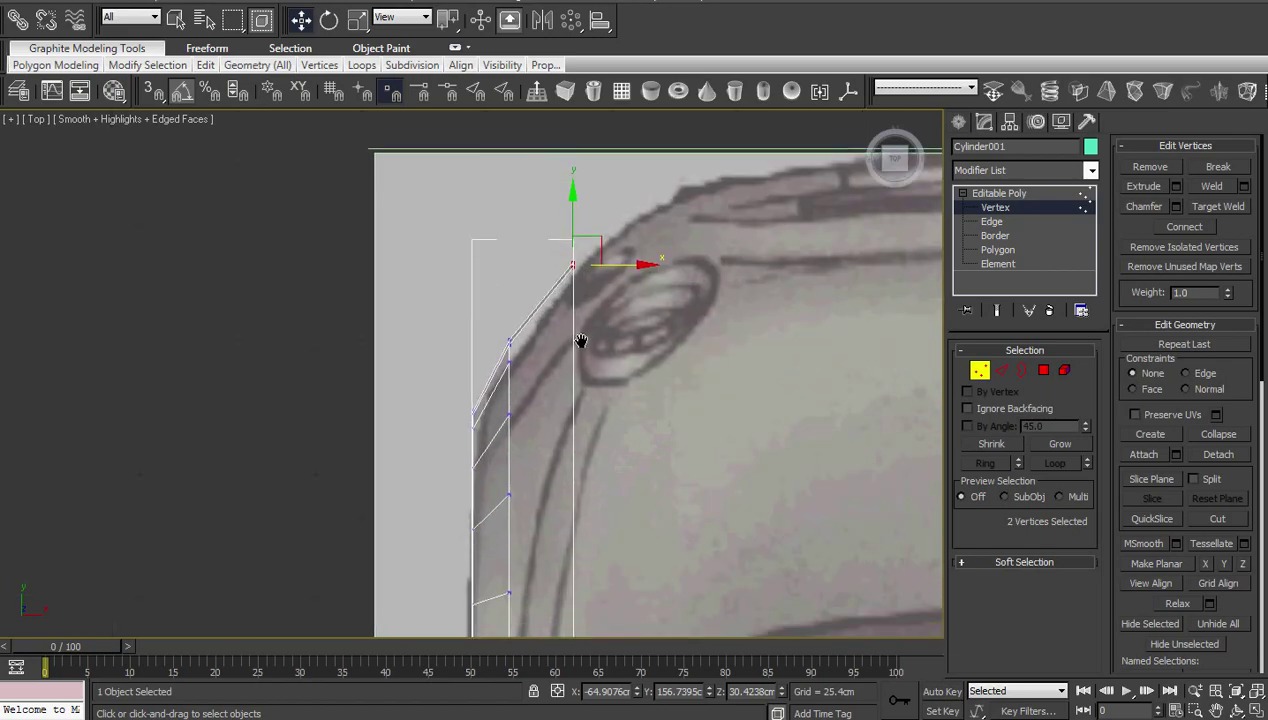
left_click_drag(441, 257, 478, 525)
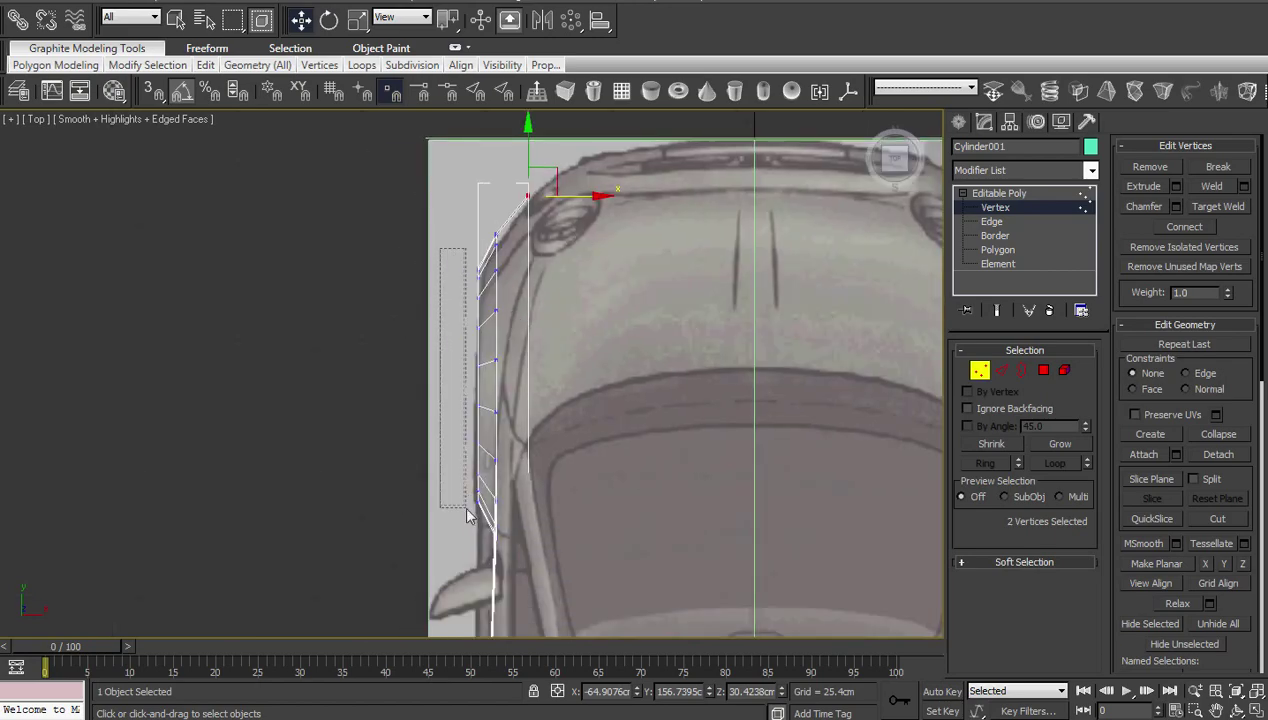
scroll(478, 525, "down", 2)
scroll(569, 478, "up", 2)
middle_click_drag(569, 478, 585, 462)
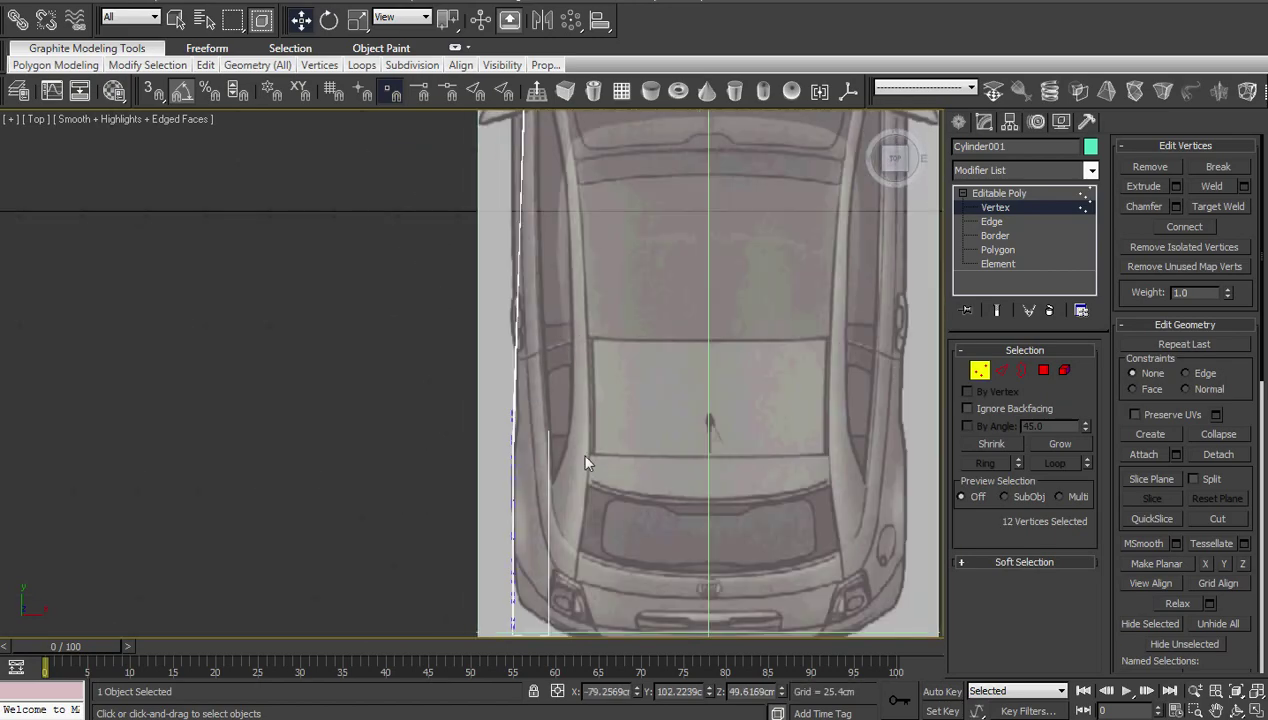
Orbit and return to side view to check the fender, then clear the vertex selection.
mouse_move(709, 420)
middle_mouse_down("alt")
mouse_move(580, 439)
mouse_move(669, 382)
middle_mouse_up("alt")
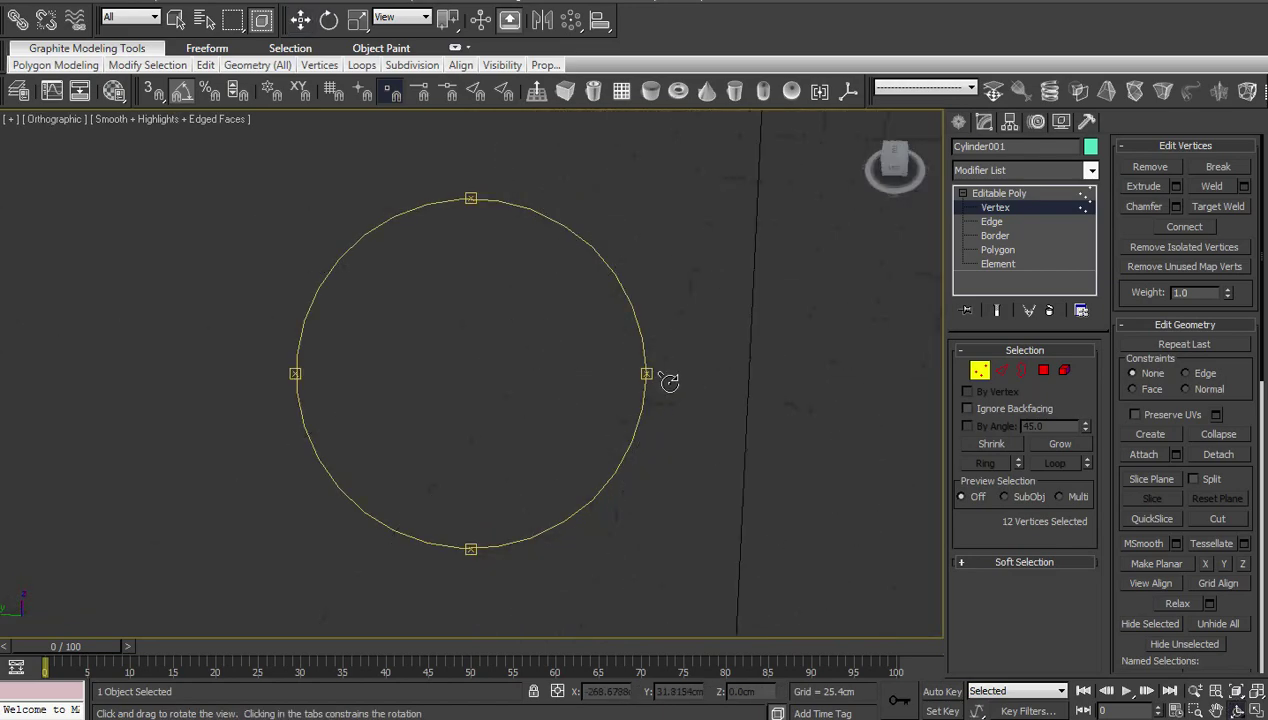
key("l")
scroll(546, 368, "up", 4)
scroll(546, 368, "down", 2)
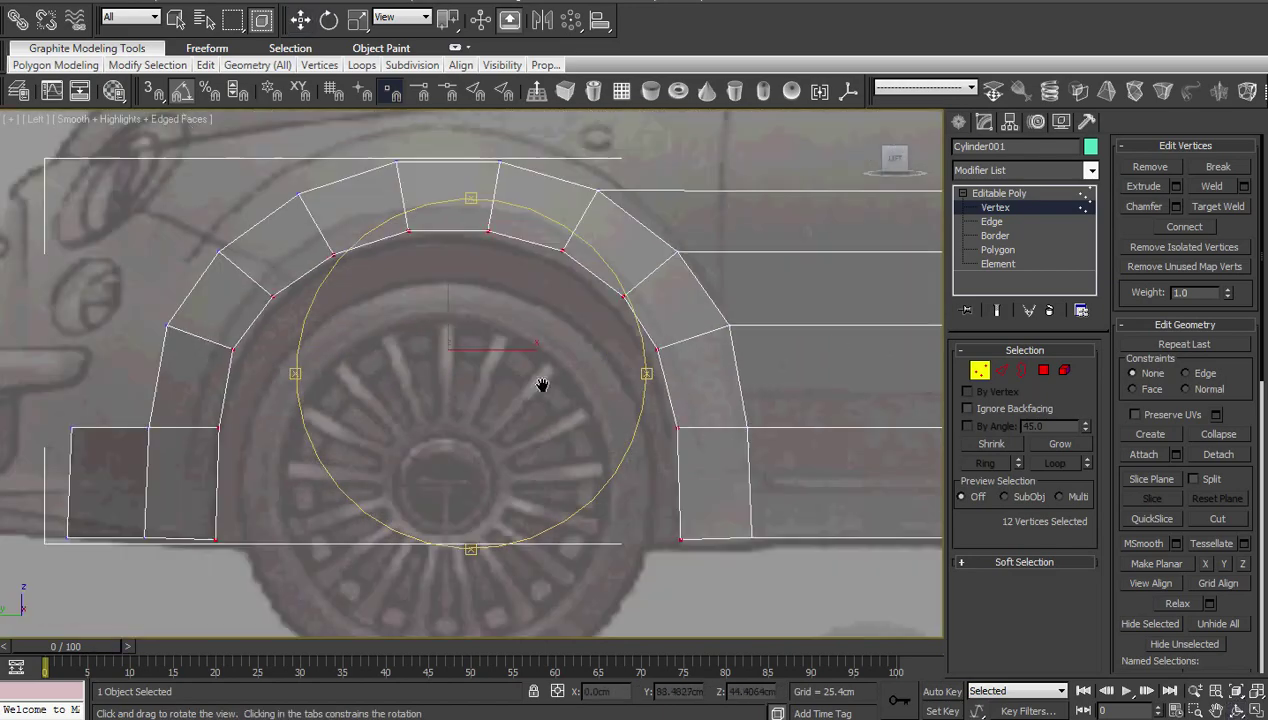
scroll(716, 396, "down", 5)
scroll(580, 425, "up", 5)
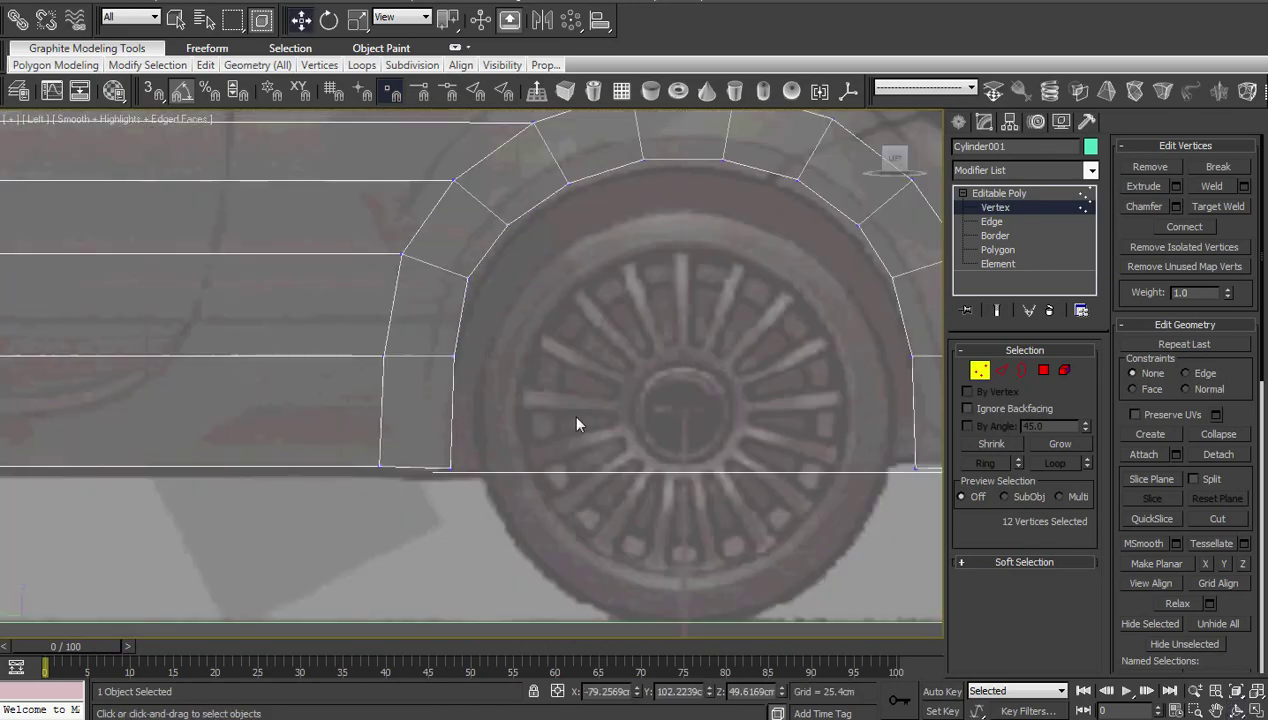
scroll(461, 504, "down", 1)
left_click(449, 433)
Select the rear arch's inner edge loop with Alt+L.
key("2")
left_click(418, 280)
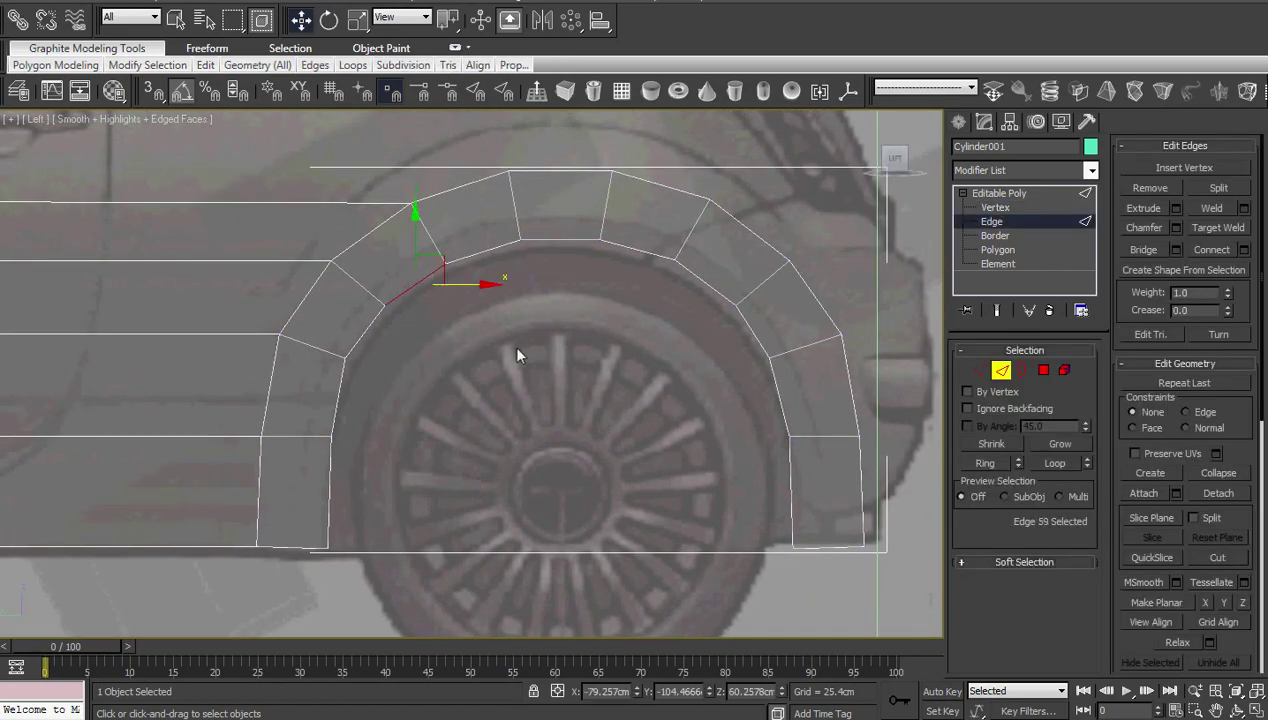
key("alt+l")
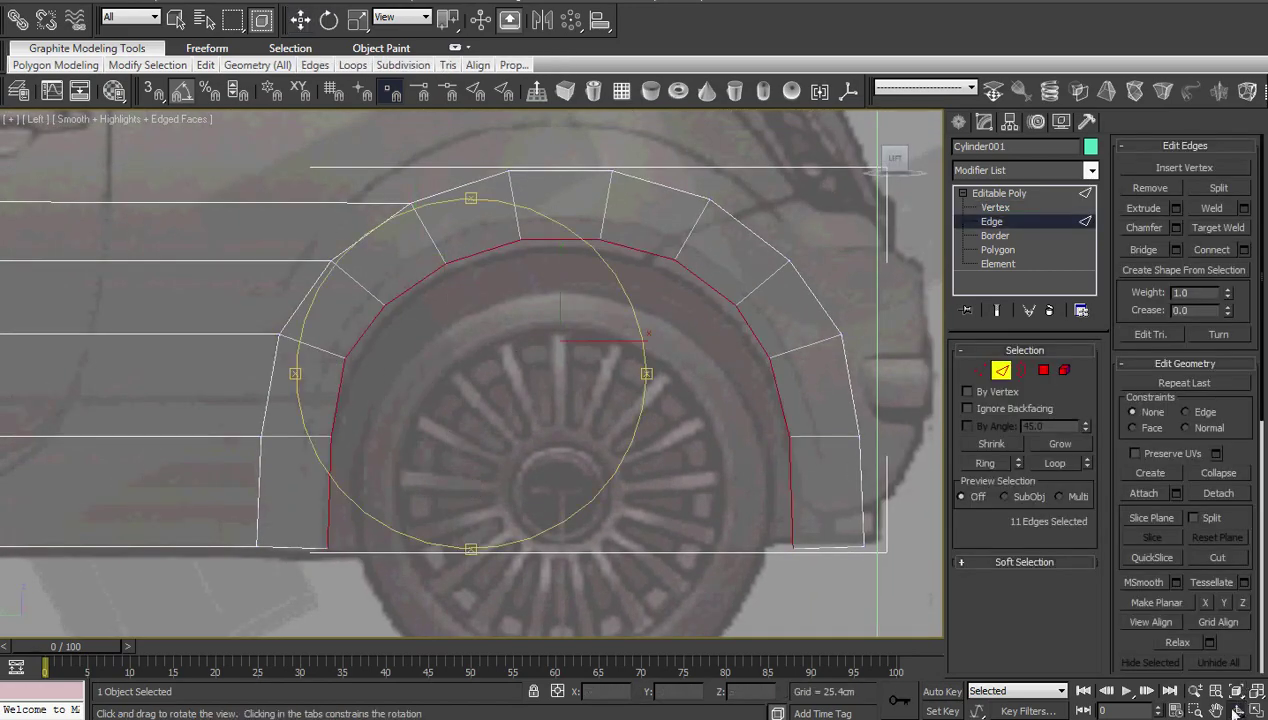
mouse_move(467, 365)
middle_mouse_down("alt")
mouse_move(523, 397)
mouse_move(558, 393)
middle_mouse_up("alt")
mouse_move(522, 325)
middle_mouse_down("alt")
mouse_move(540, 332)
mouse_move(571, 396)
middle_mouse_up("alt")
scroll(500, 362, "down", 3)
scroll(500, 362, "down", 2)
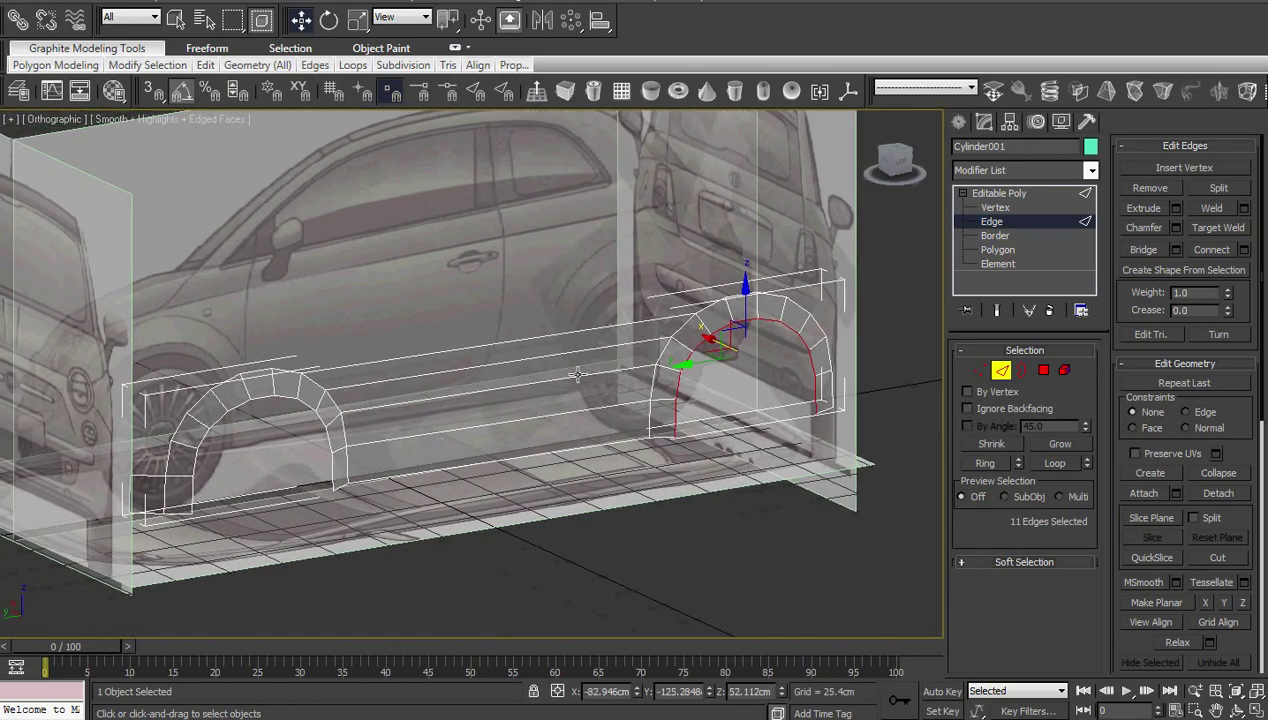
In top view, move the rear arch's column of vertices slightly inward along X.
key("t")
key("z")
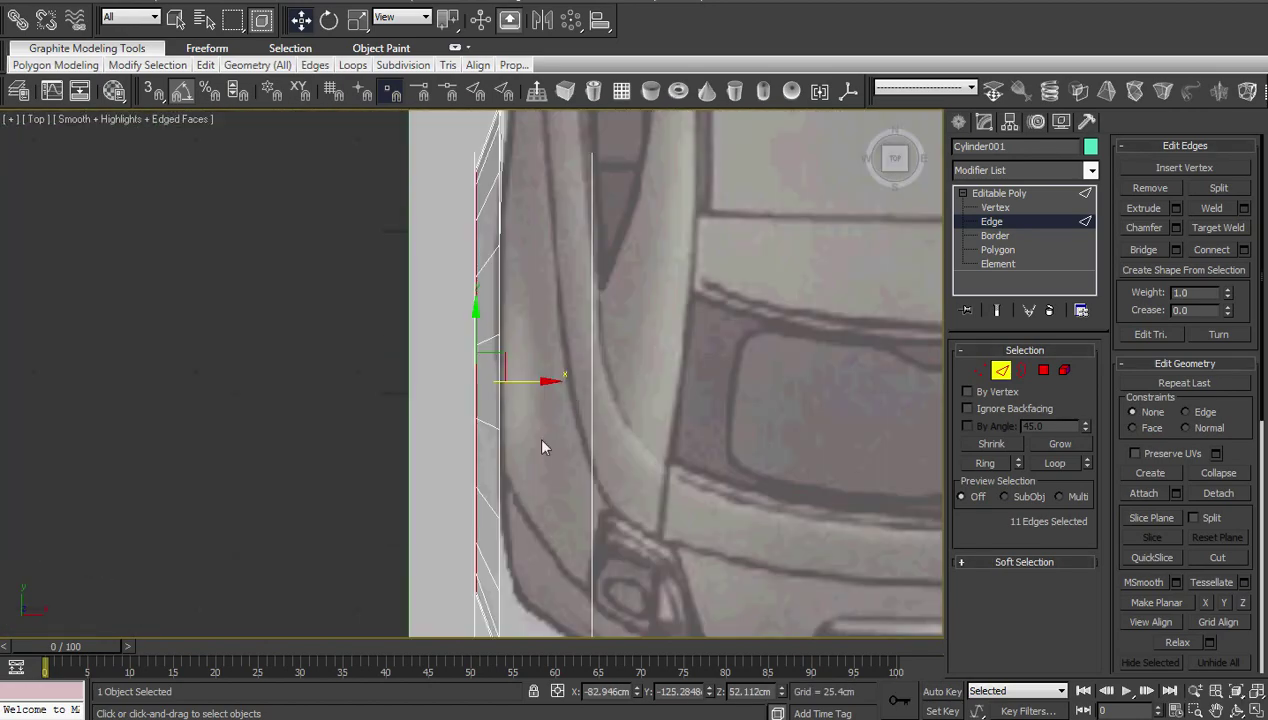
mouse_move(543, 442)
middle_mouse_down()
mouse_move(552, 388)
mouse_move(585, 437)
middle_mouse_up()
scroll(585, 437, "down", 1)
scroll(580, 442, "down", 3)
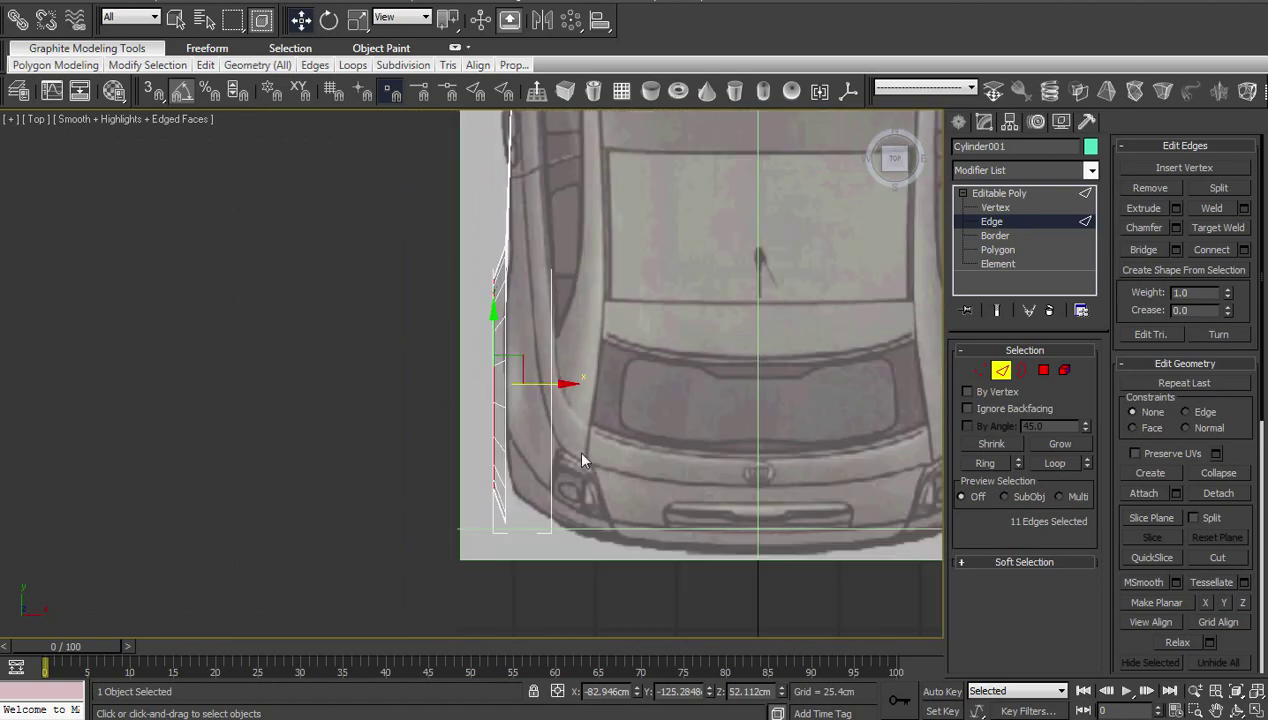
key("1")
left_click_drag(459, 554, 580, 256)
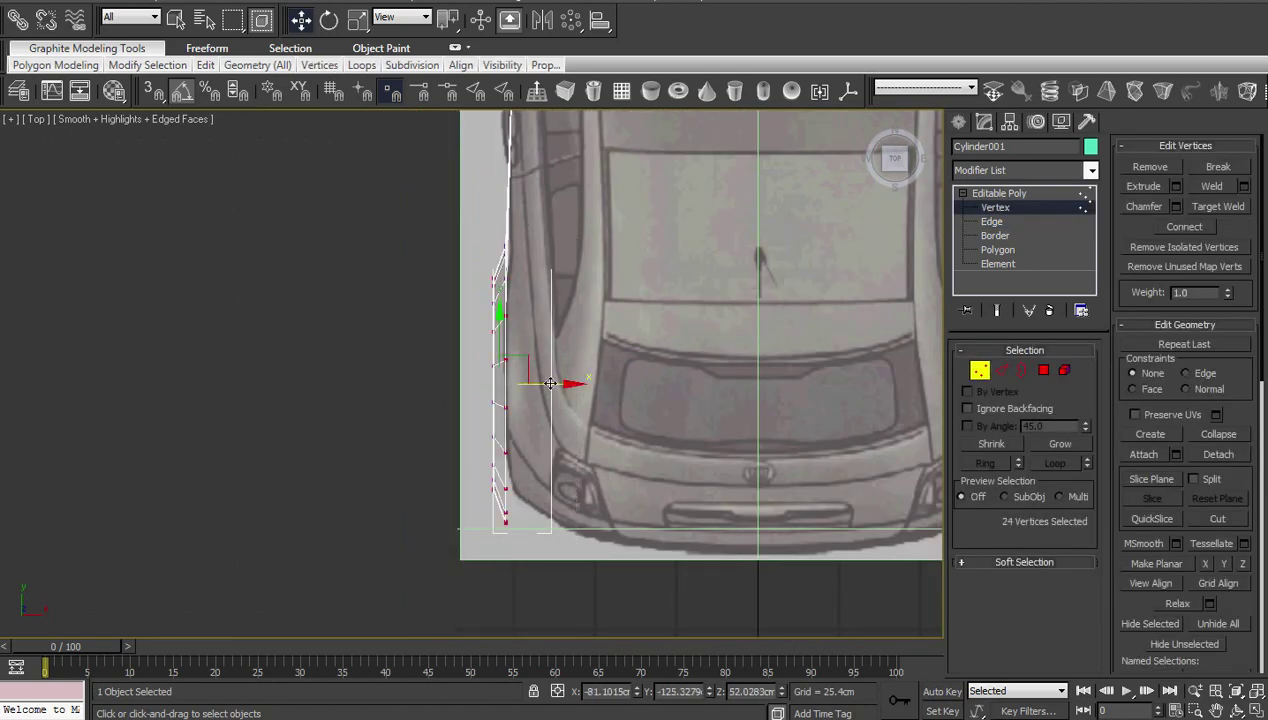
left_click_drag(550, 383, 559, 383)
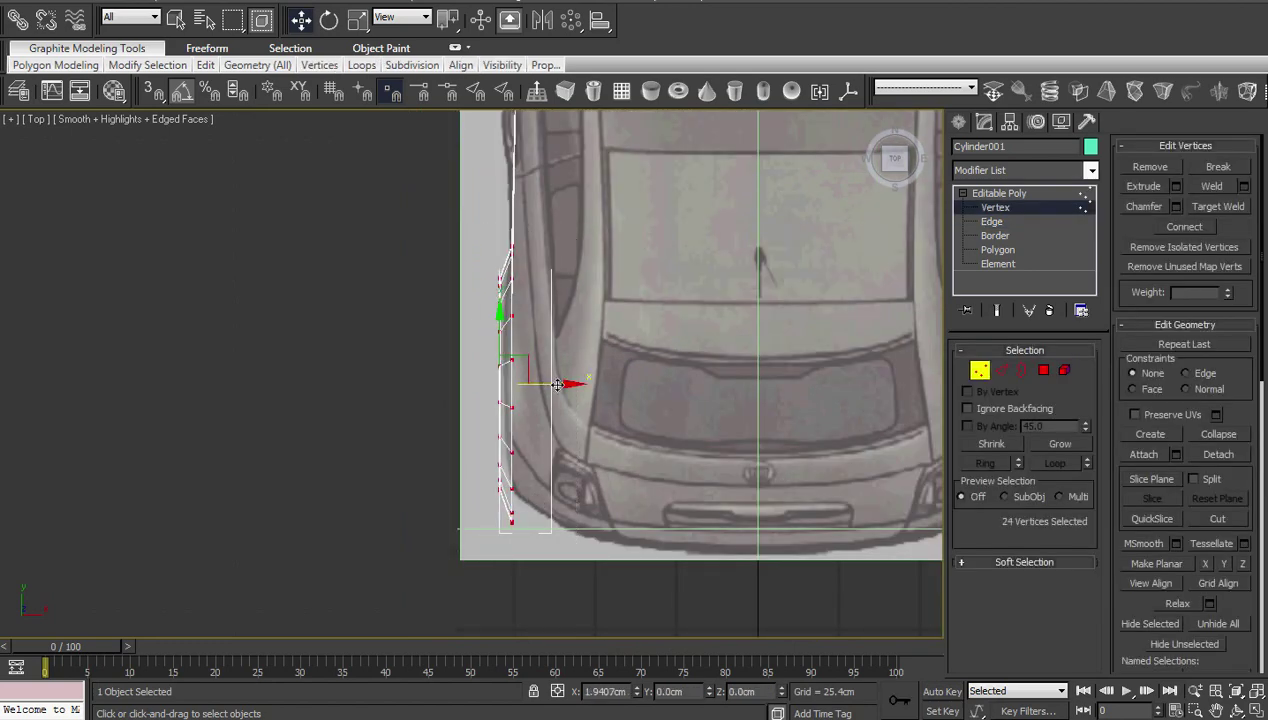
left_click(583, 457)
Switch to the side view and pan onto the rear wheel arch.
scroll(580, 371, "up", 2)
scroll(572, 370, "up", 2)
middle_click_drag(572, 370, 581, 406)
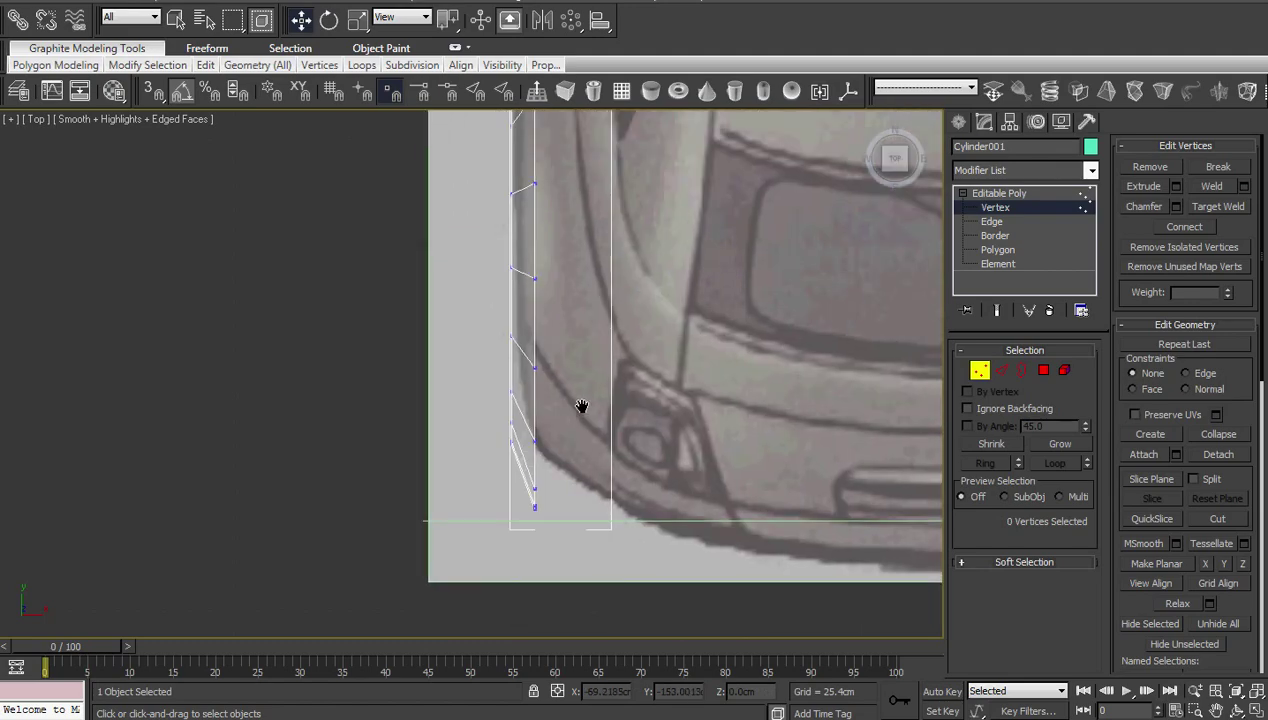
key("l")
scroll(581, 406, "down", 2)
middle_click_drag(679, 396, 374, 369)
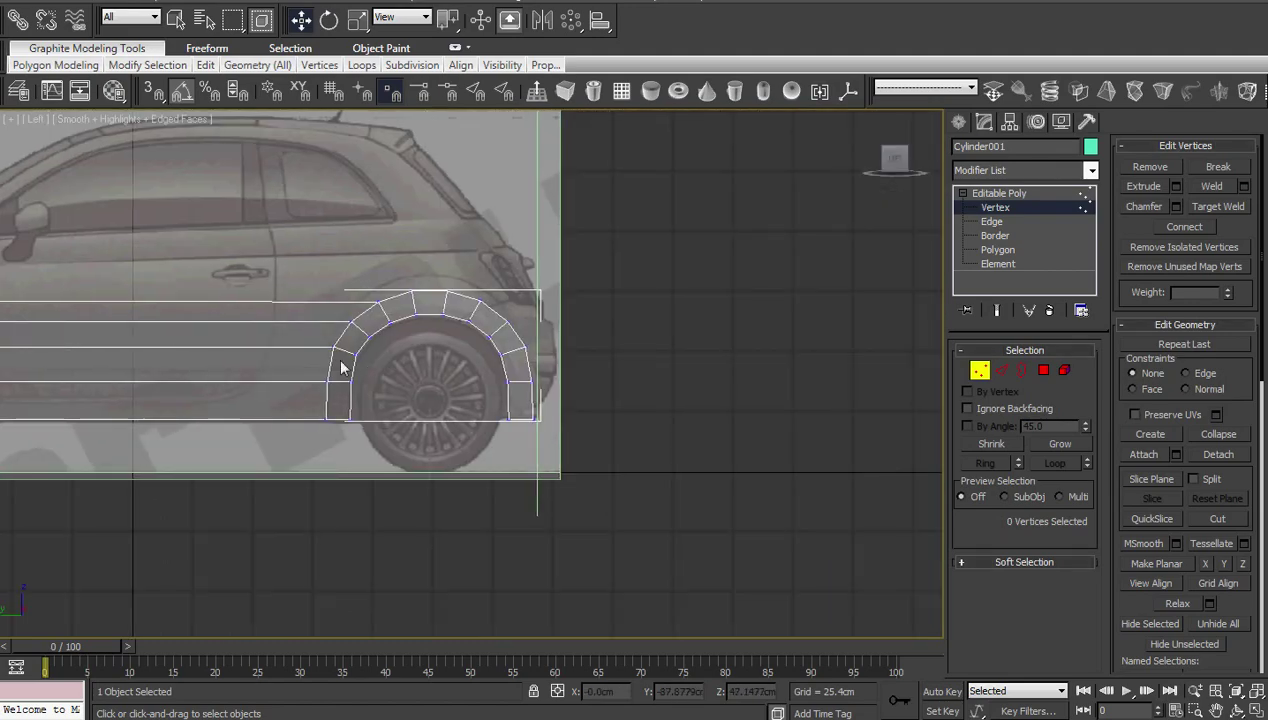
Frame the front wheel arch and set up moving edges at Edge level.
scroll(357, 368, "down", 2)
middle_click_drag(531, 402, 520, 391)
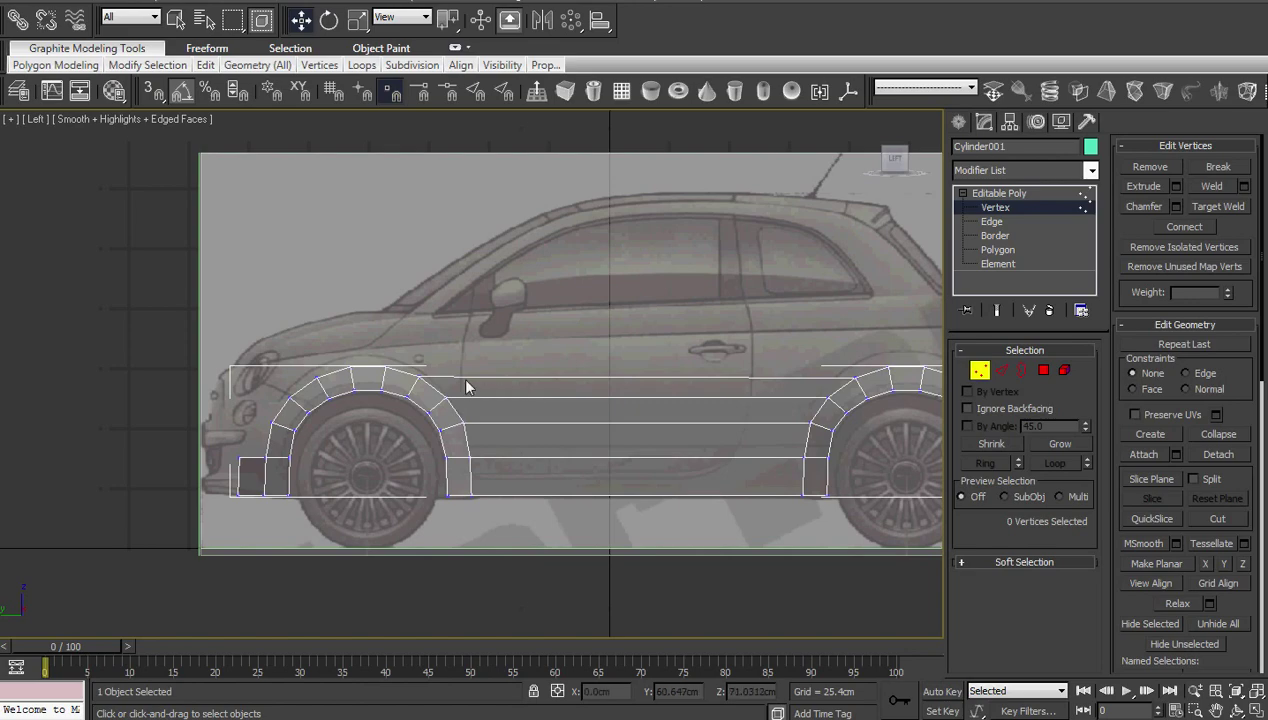
middle_click_drag(412, 386, 512, 398)
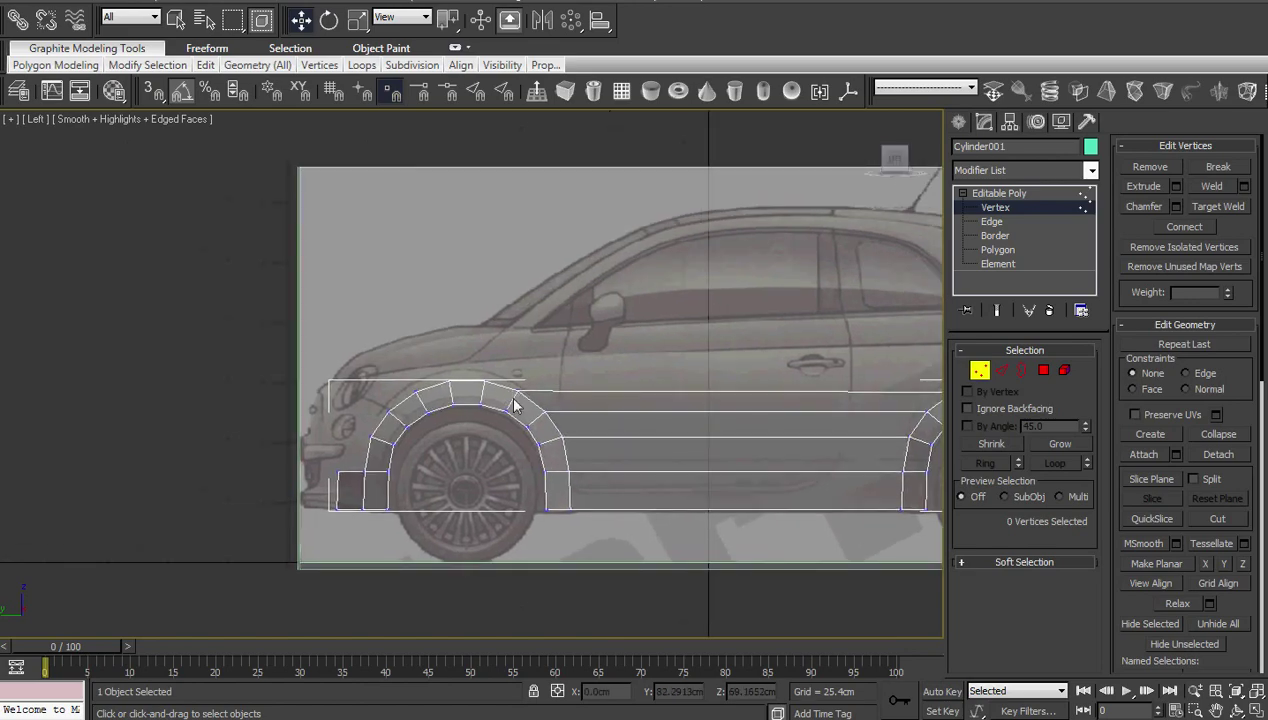
middle_click_drag(505, 403, 526, 405)
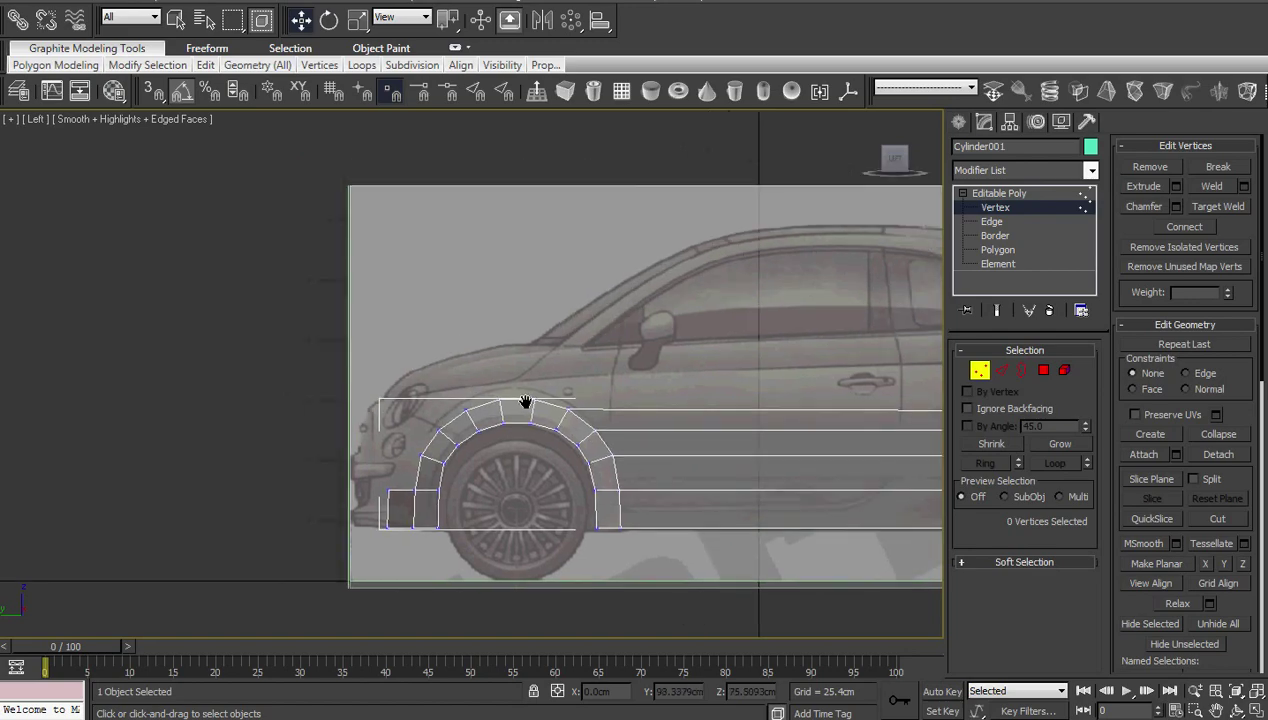
scroll(520, 400, "up", 3)
scroll(520, 397, "up", 2)
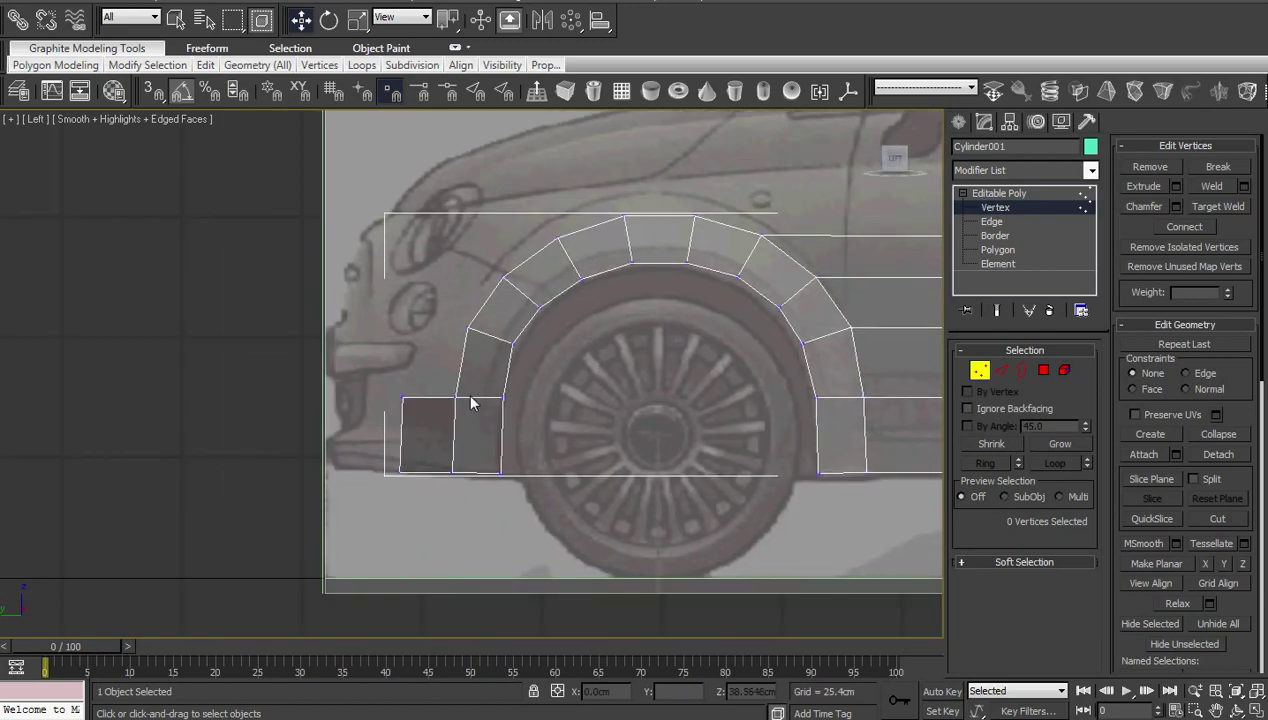
key("2")
right_click(398, 440)
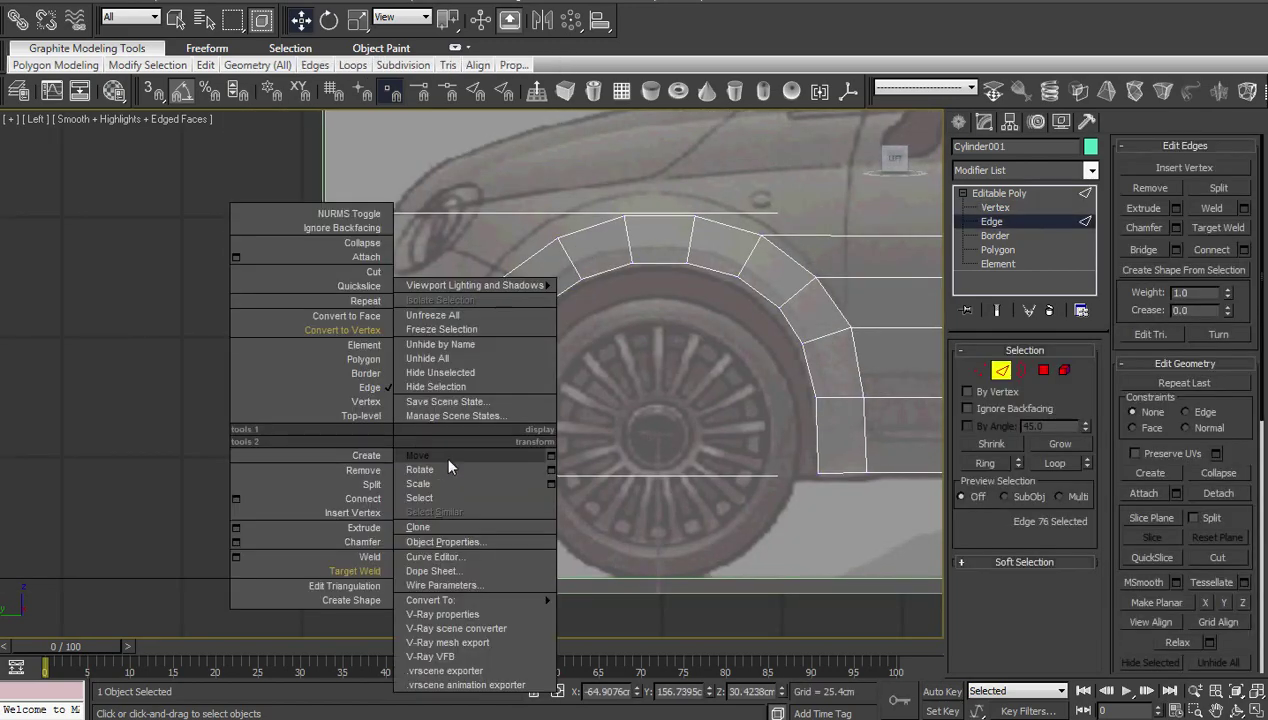
left_click(444, 456)
In top view, select the bumper's front edges out to the car's centre line.
key("t")
scroll(532, 420, "up", 5)
scroll(540, 415, "up", 3)
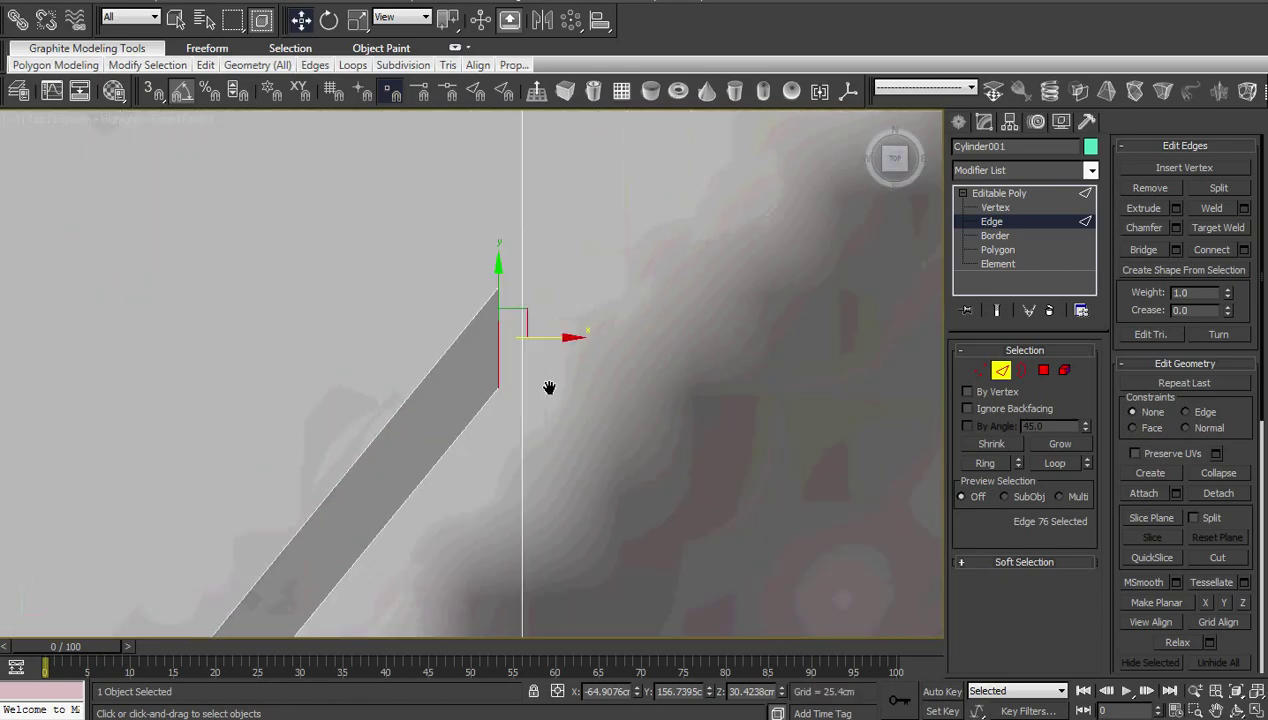
scroll(556, 412, "up", 3)
scroll(556, 414, "up", 2)
middle_click_drag(538, 407, 515, 389)
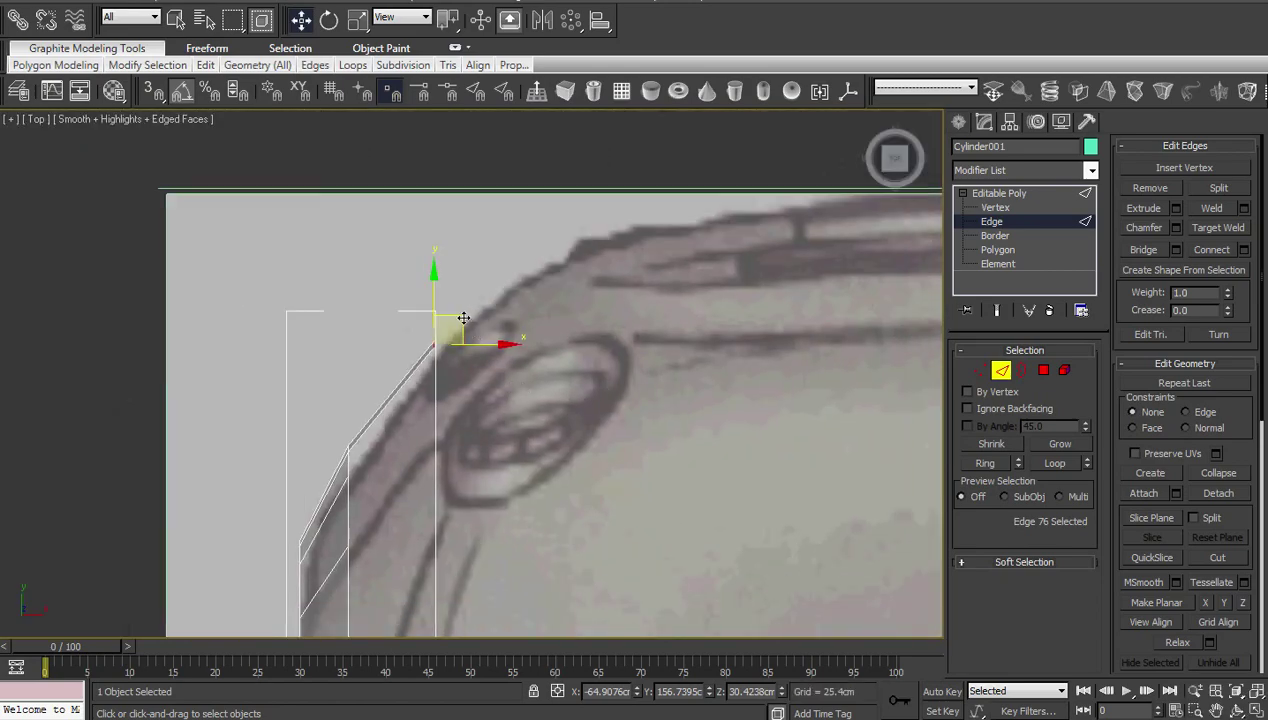
left_click(628, 218)
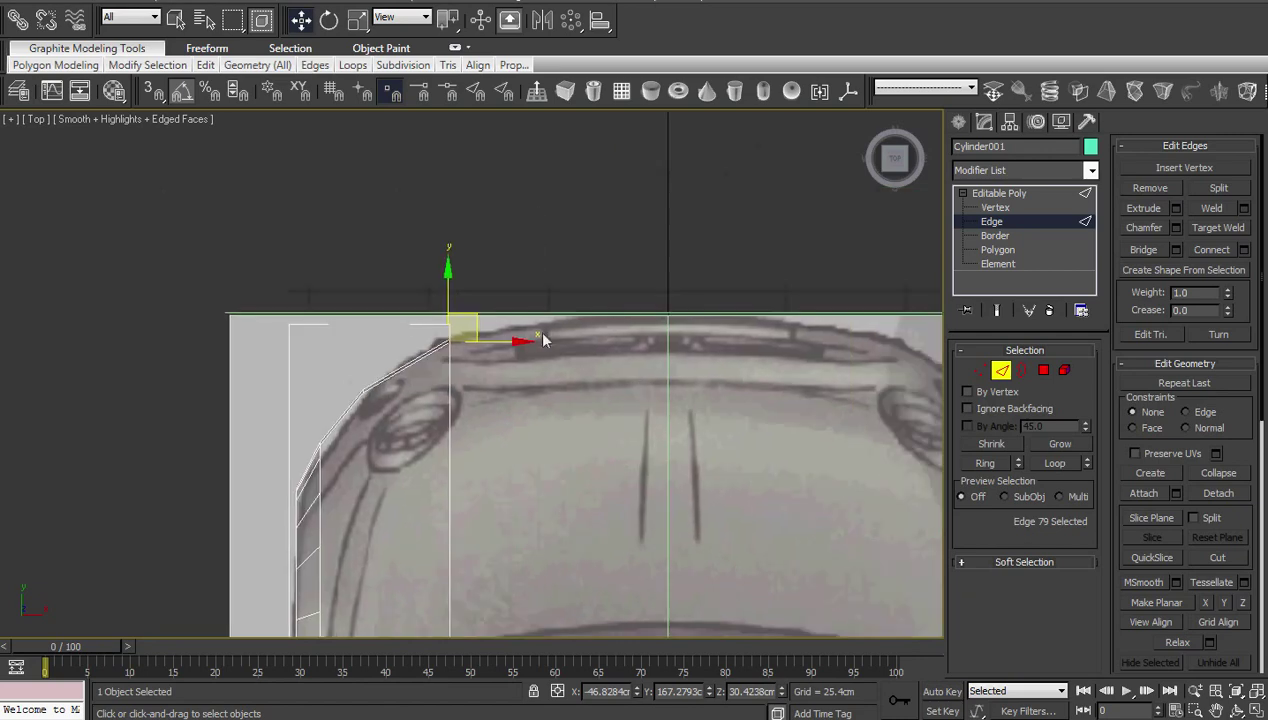
left_click(578, 298)
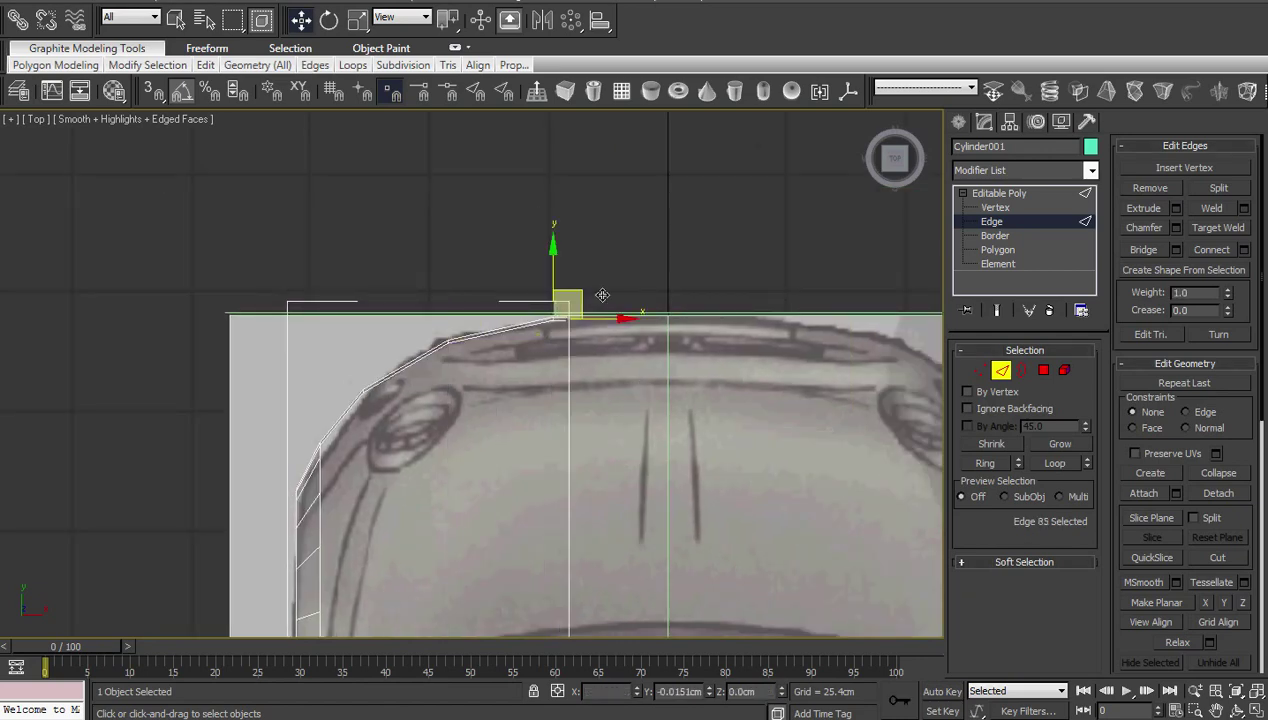
Scale and move the selected bumper edges to follow the nose outline.
scroll(694, 293, "up", 3)
right_click(690, 312)
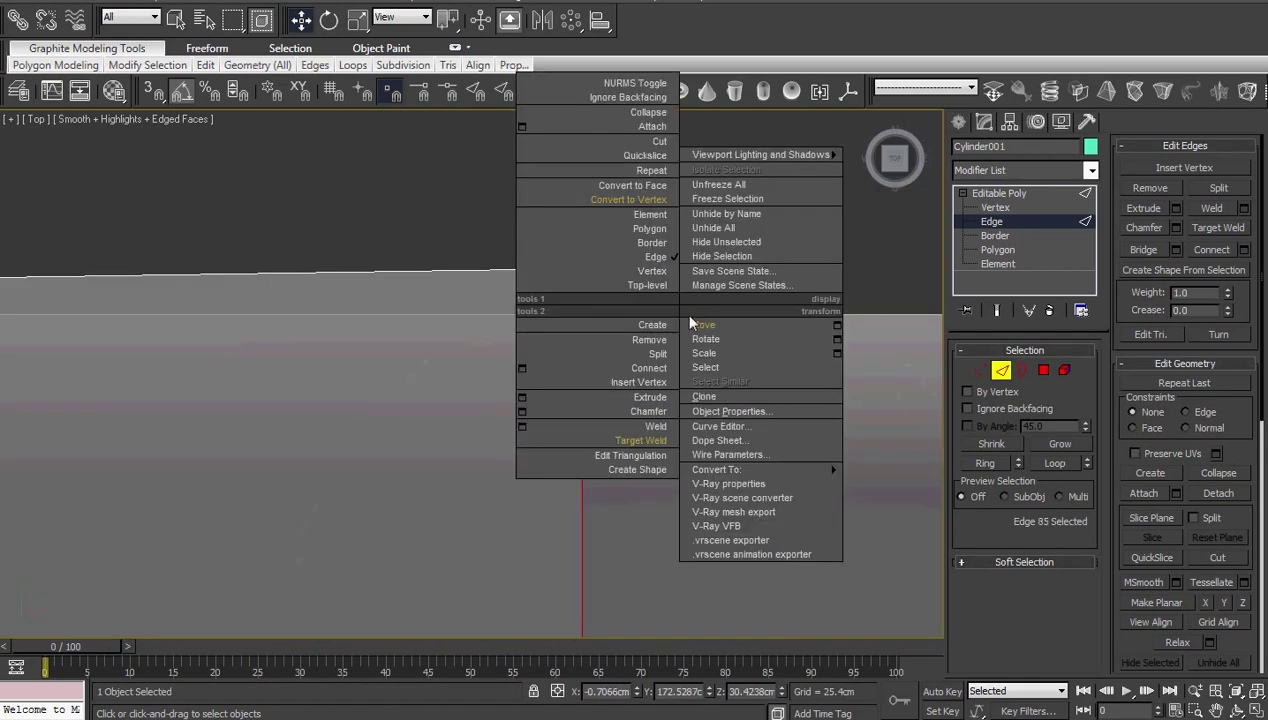
left_click(706, 350)
scroll(706, 363, "down", 2)
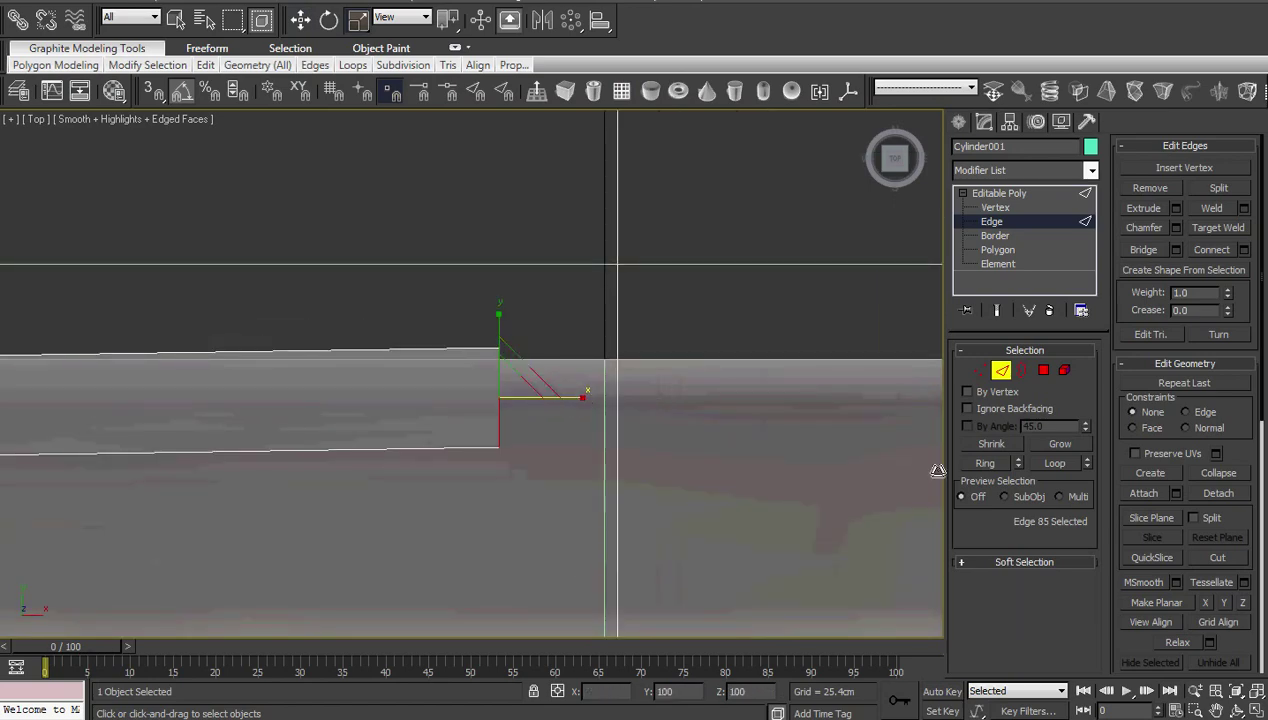
right_click(237, 483)
left_click(300, 480)
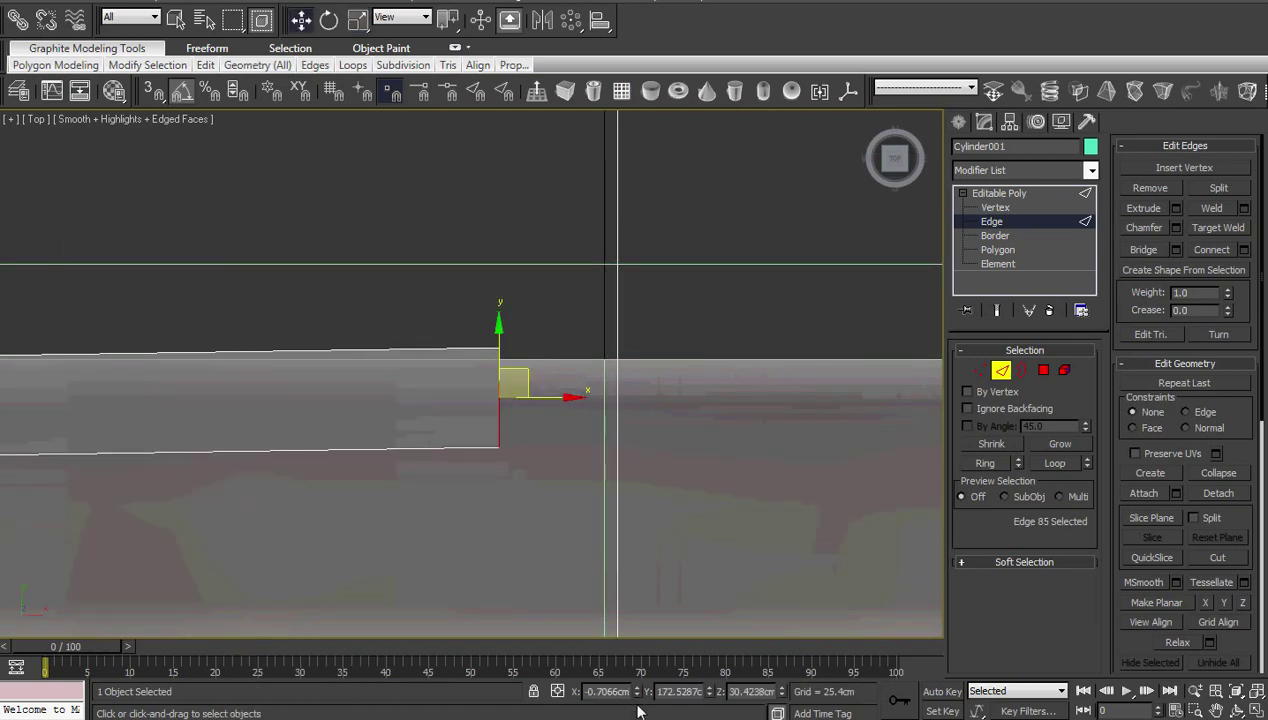
scroll(660, 552, "up", 2)
scroll(521, 538, "up", 2)
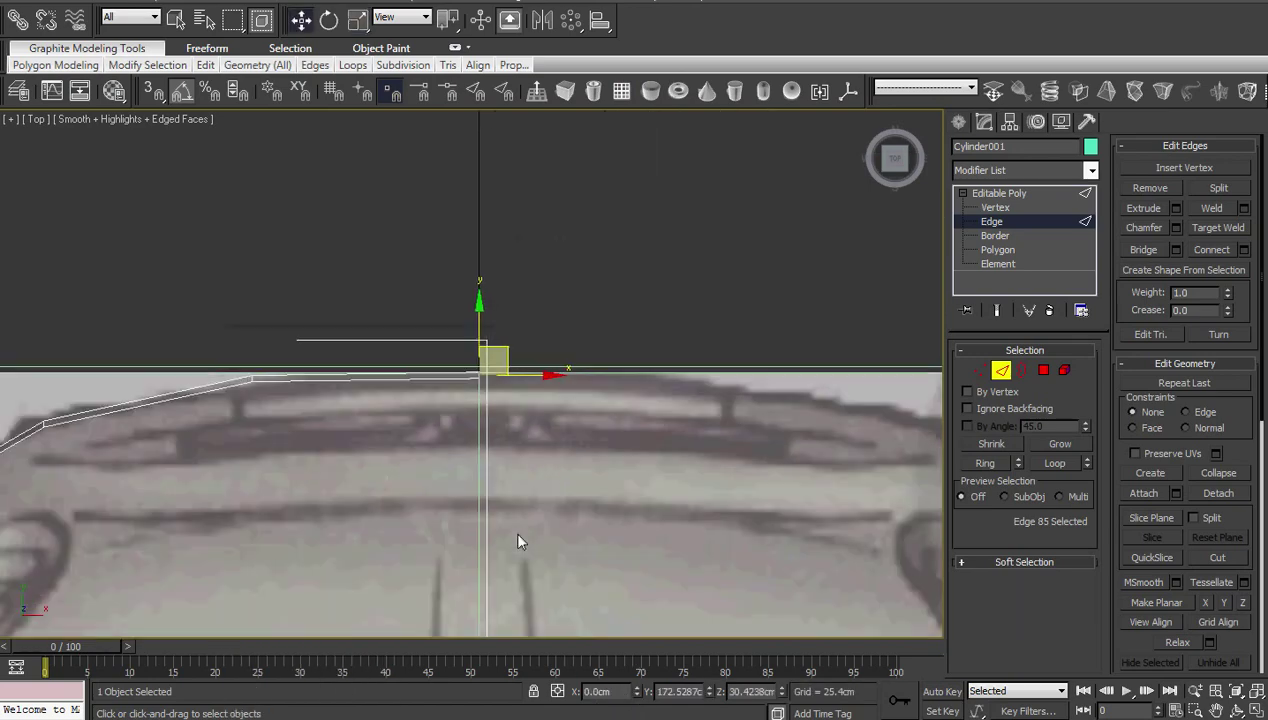
scroll(422, 481, "up", 2)
middle_click_drag(422, 481, 531, 469)
scroll(531, 469, "down", 2)
At vertex level, frame the front bumper outline in the top view.
key("1")
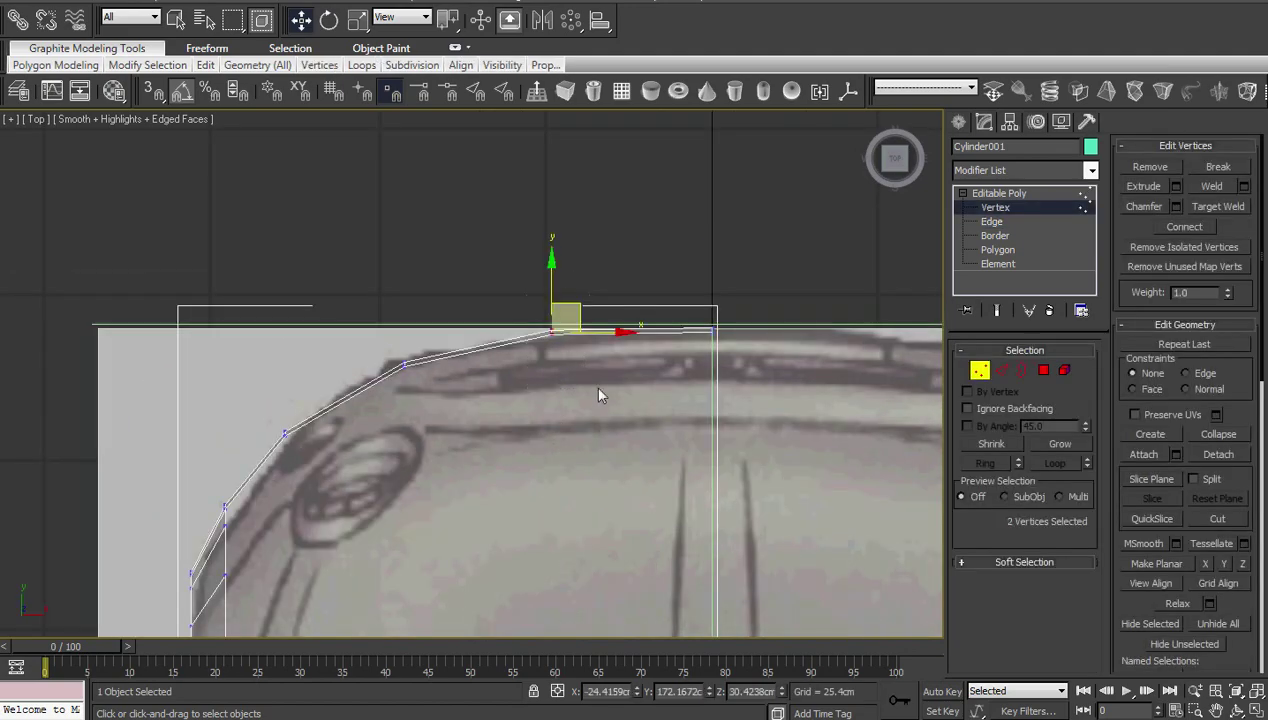
scroll(487, 470, "down", 3)
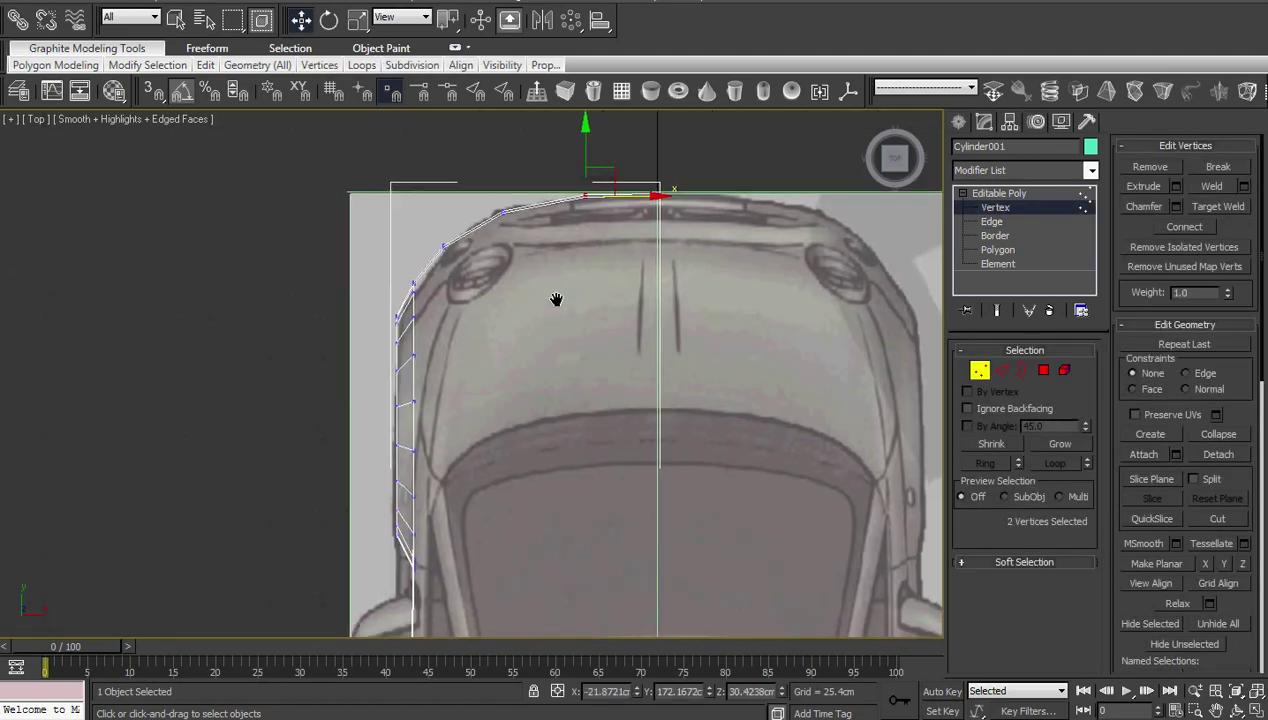
middle_click_drag(557, 297, 537, 153)
scroll(546, 421, "down", 2)
middle_click_drag(546, 421, 531, 454)
scroll(518, 597, "up", 4)
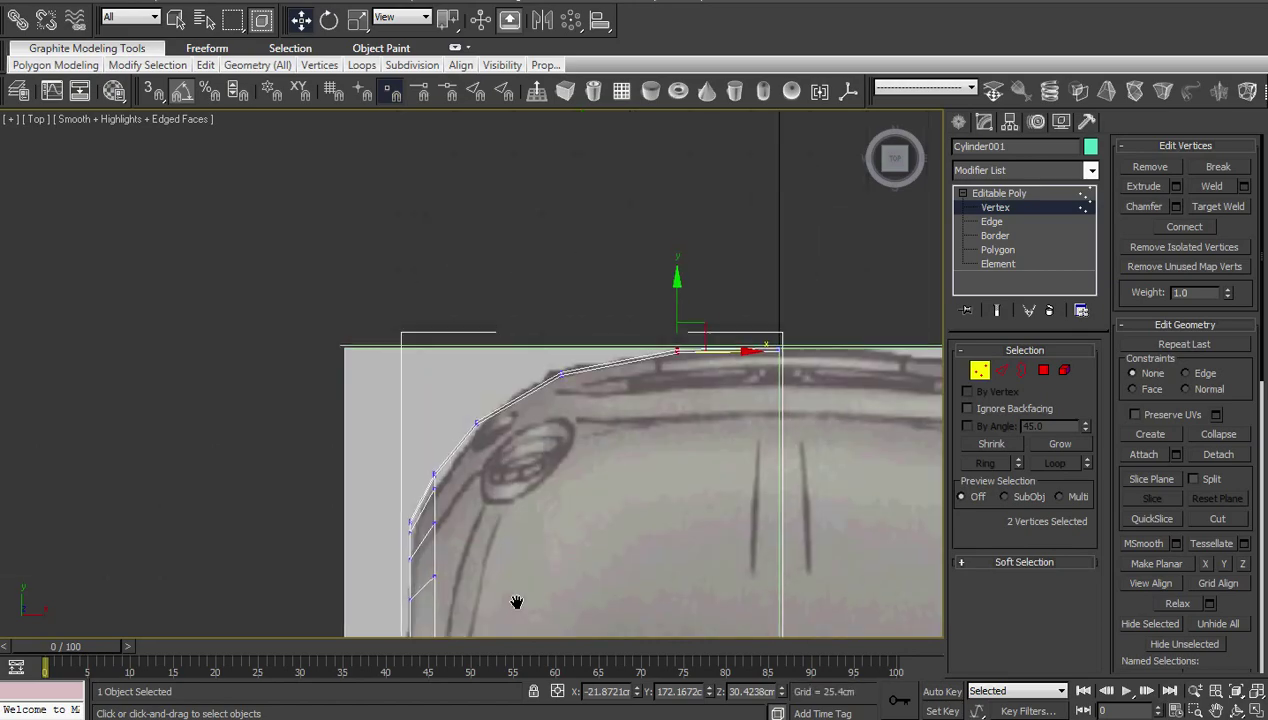
middle_click_drag(518, 597, 482, 528)
In side view at Edge level, marquee-select the bumper's two front edges.
key("l")
scroll(481, 527, "up", 3)
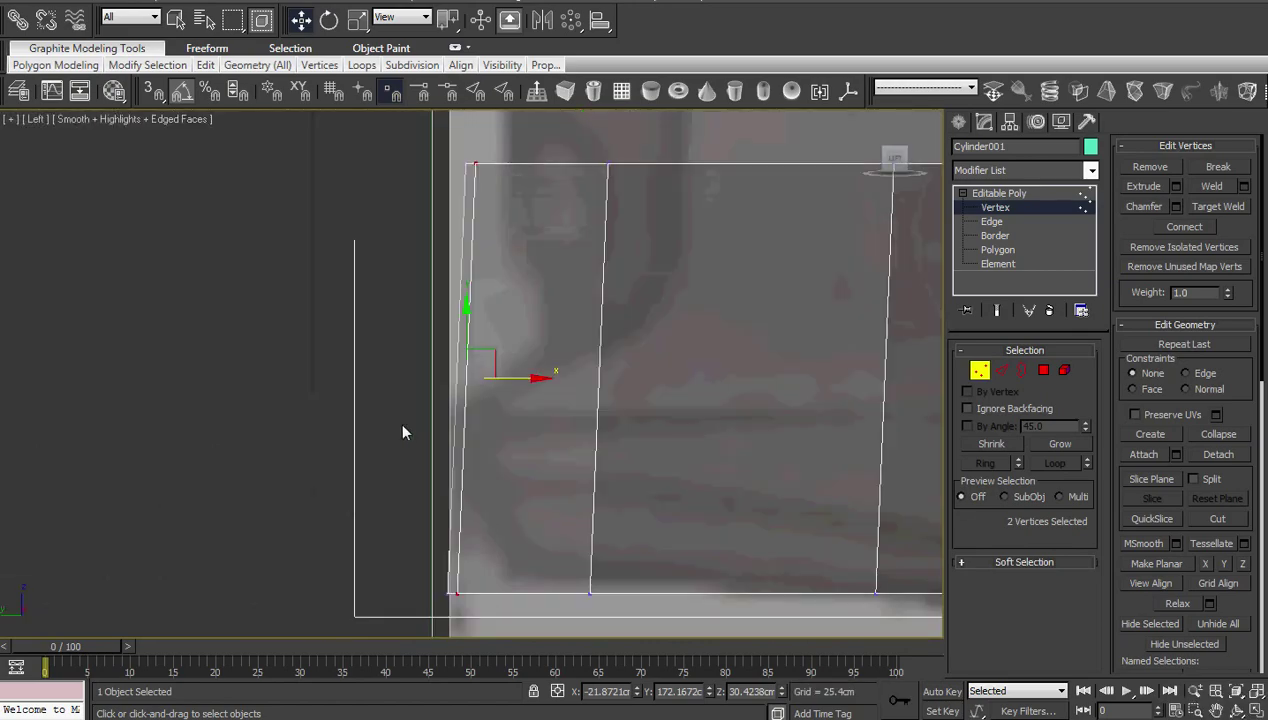
scroll(569, 462, "down", 3)
scroll(494, 508, "down", 2)
scroll(494, 508, "up", 4)
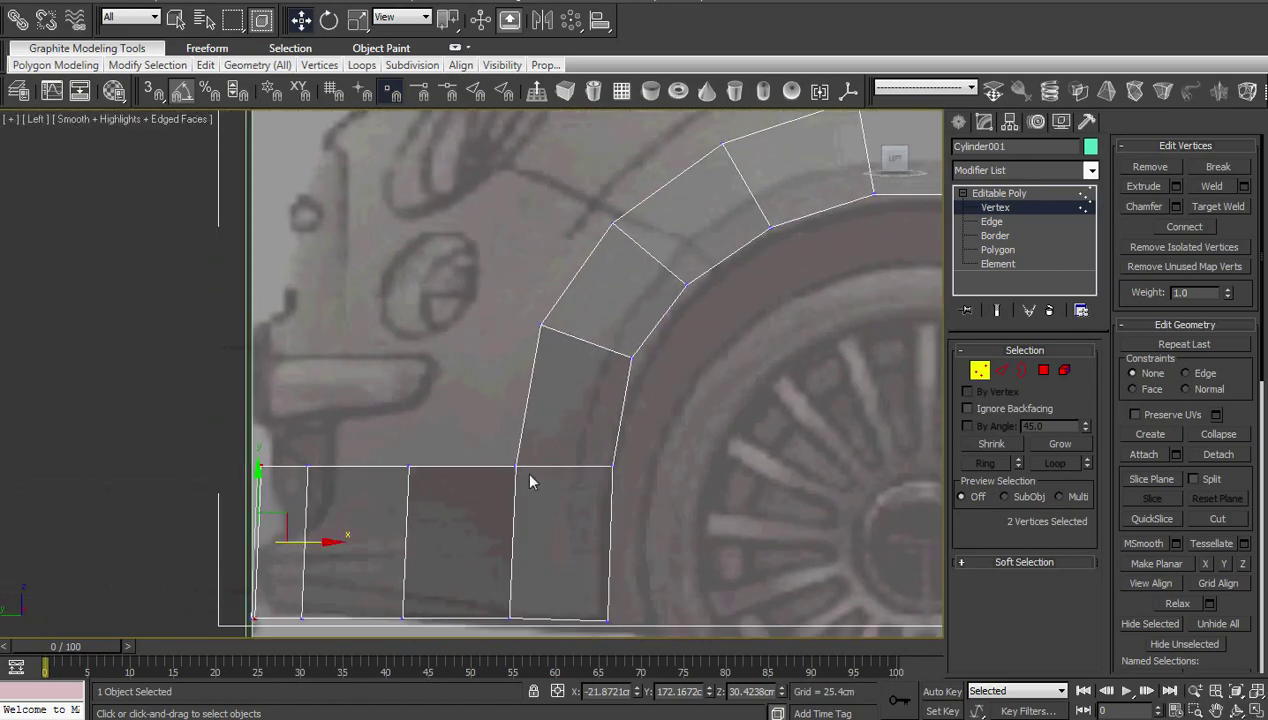
key("2")
left_click_drag(230, 405, 342, 484)
scroll(393, 430, "down", 3)
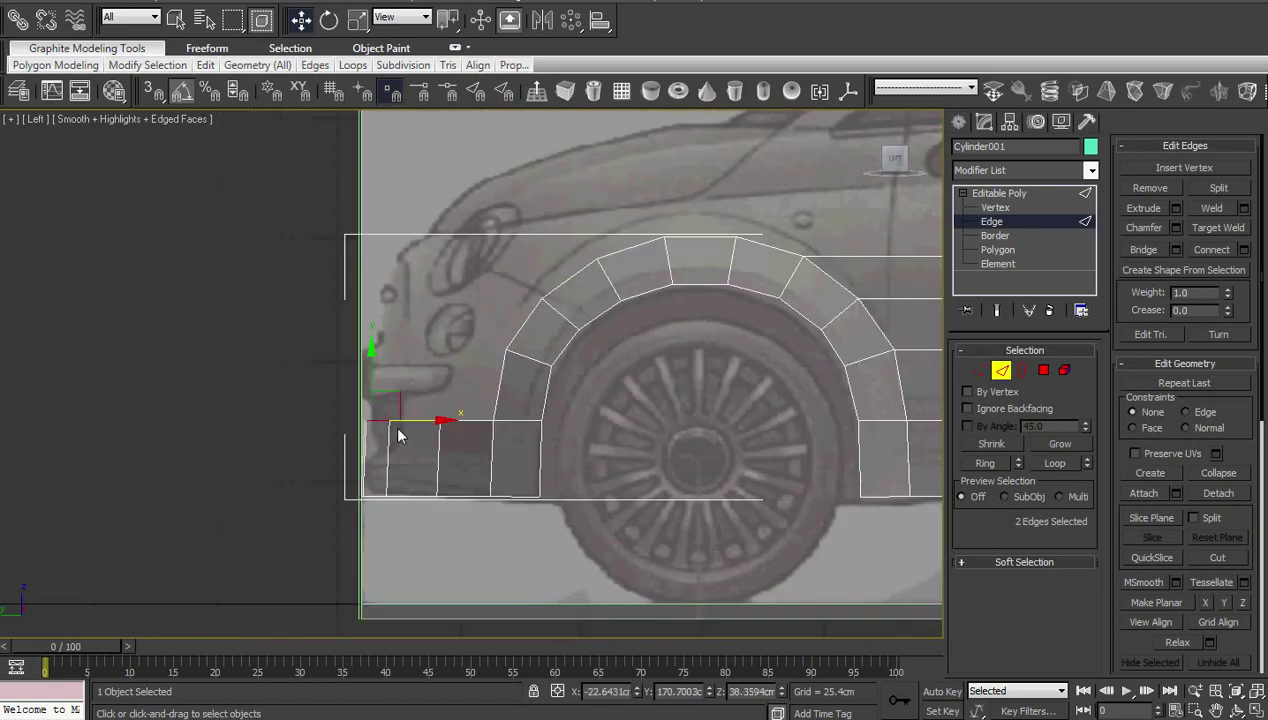
scroll(393, 437, "down", 2)
scroll(410, 440, "up", 4)
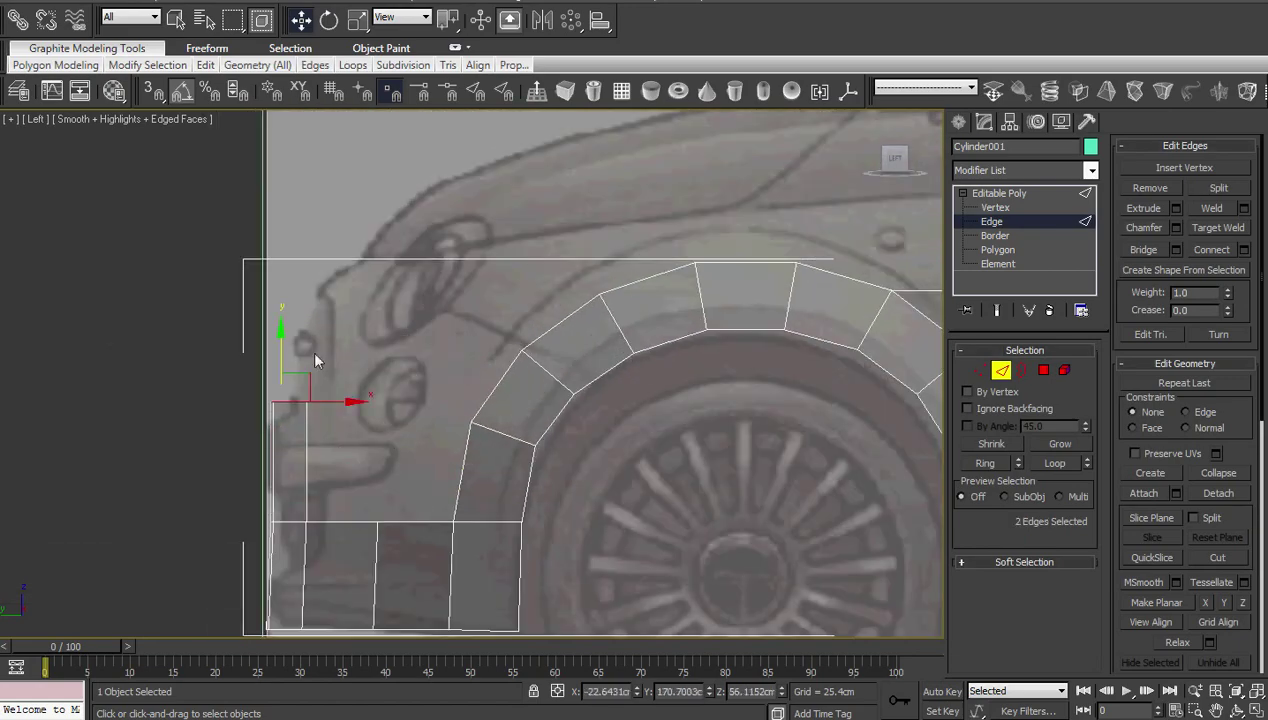
Shift-drag the edges up the nose in two segments, then back along the hood line.
left_click_drag(311, 379, 350, 258, "shift")
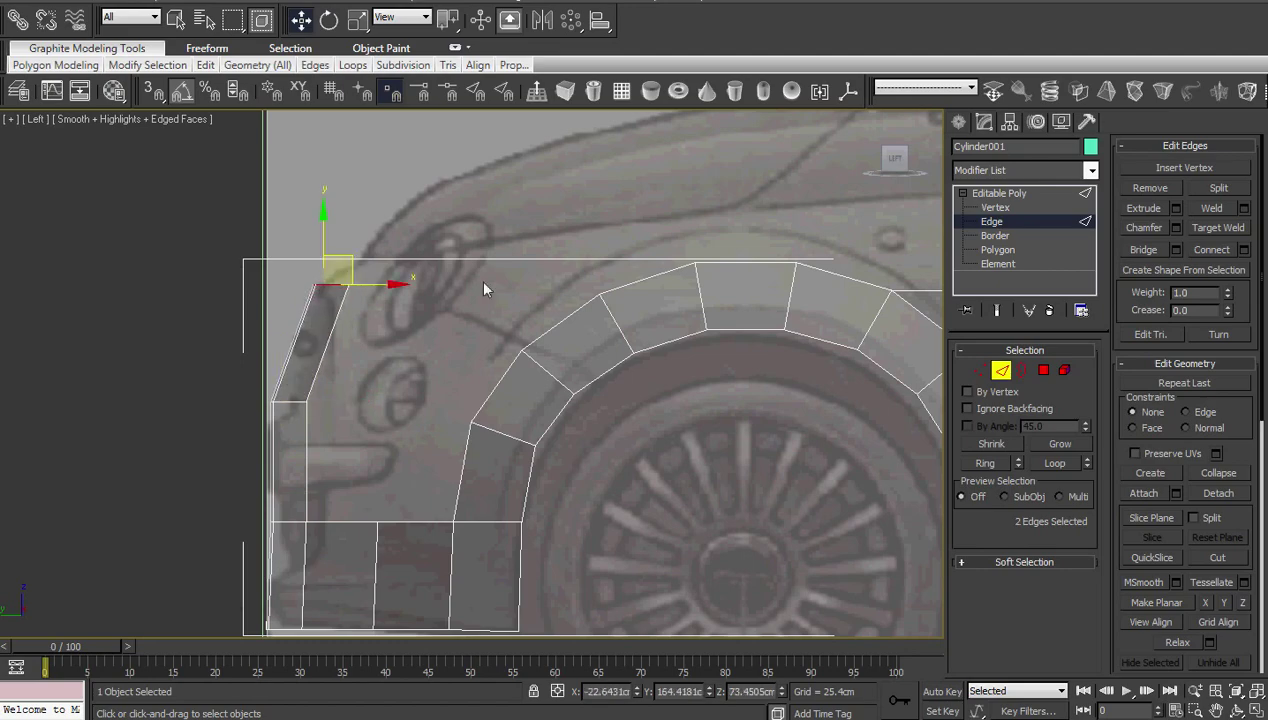
middle_click_drag(438, 252, 338, 365)
mouse_move(260, 367)
left_mouse_down("shift")
mouse_move(347, 275)
mouse_move(479, 231)
left_mouse_up("shift")
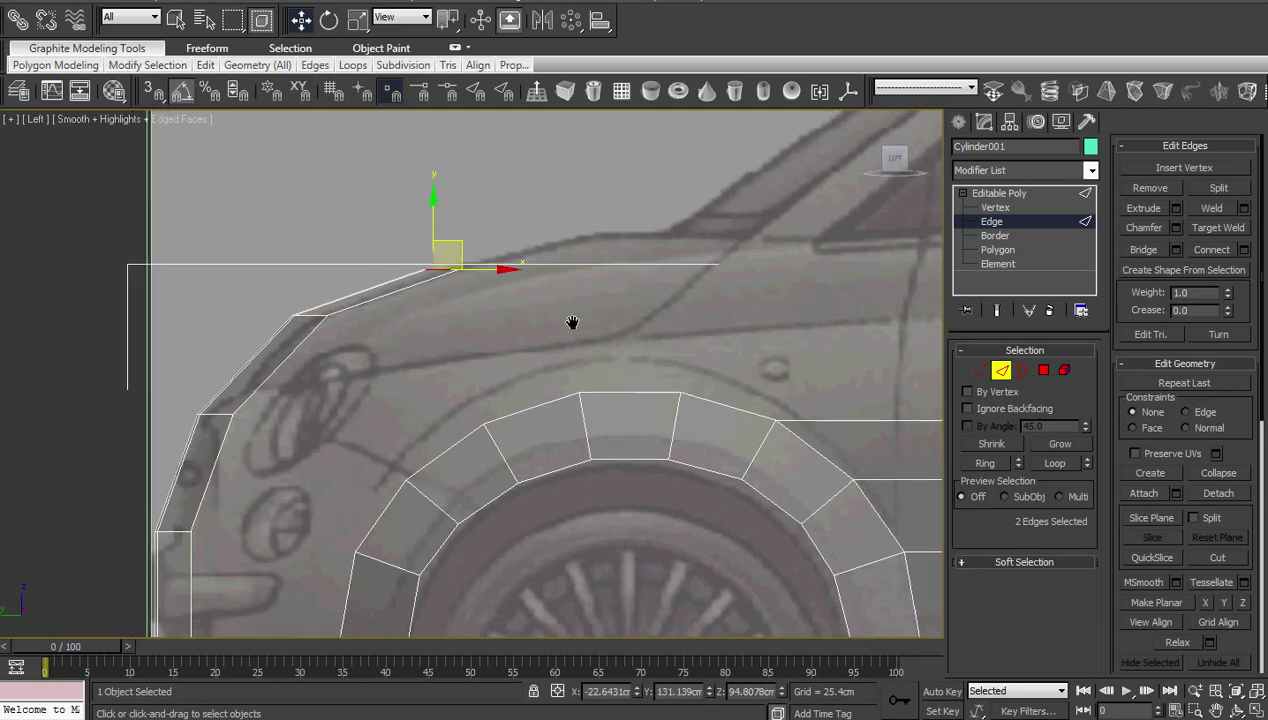
middle_click_drag(479, 231, 323, 360)
mouse_move(313, 355)
left_mouse_down("shift")
mouse_move(433, 320)
mouse_move(524, 317)
left_mouse_up("shift")
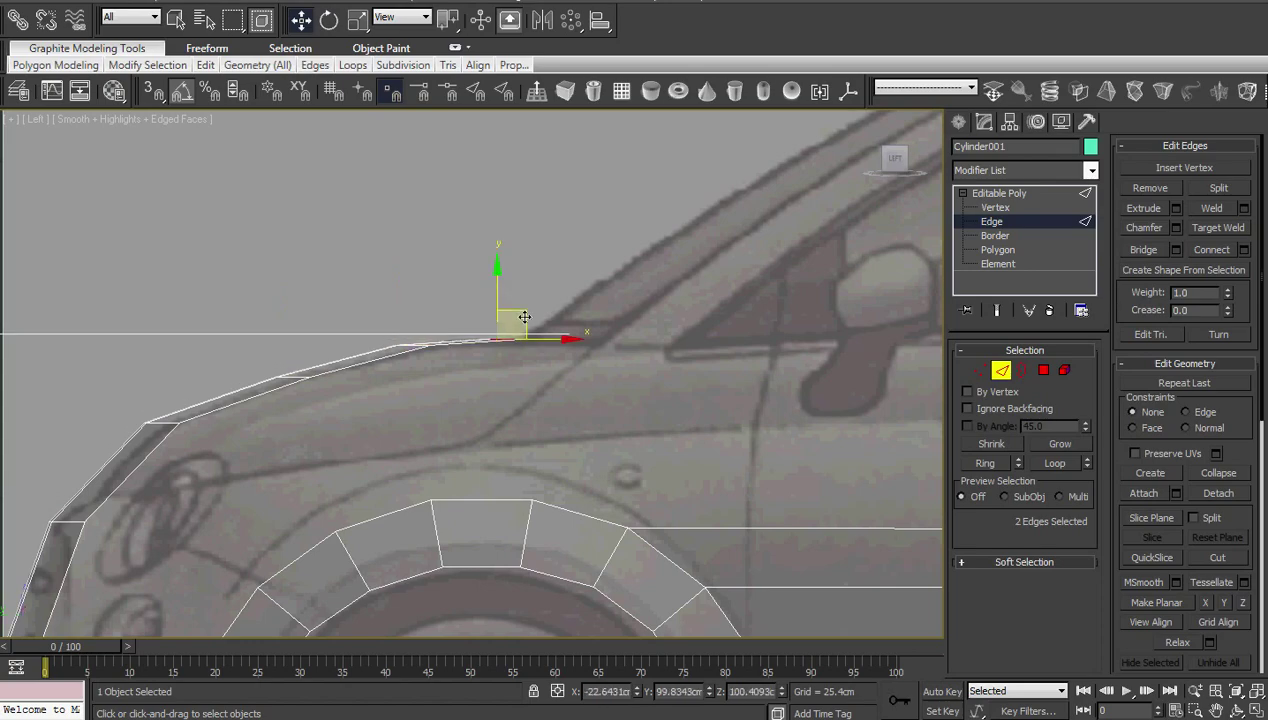
In top view, move the hood panel's rear edge to the windscreen base.
key("t")
scroll(517, 436, "down", 3)
scroll(511, 426, "down", 2)
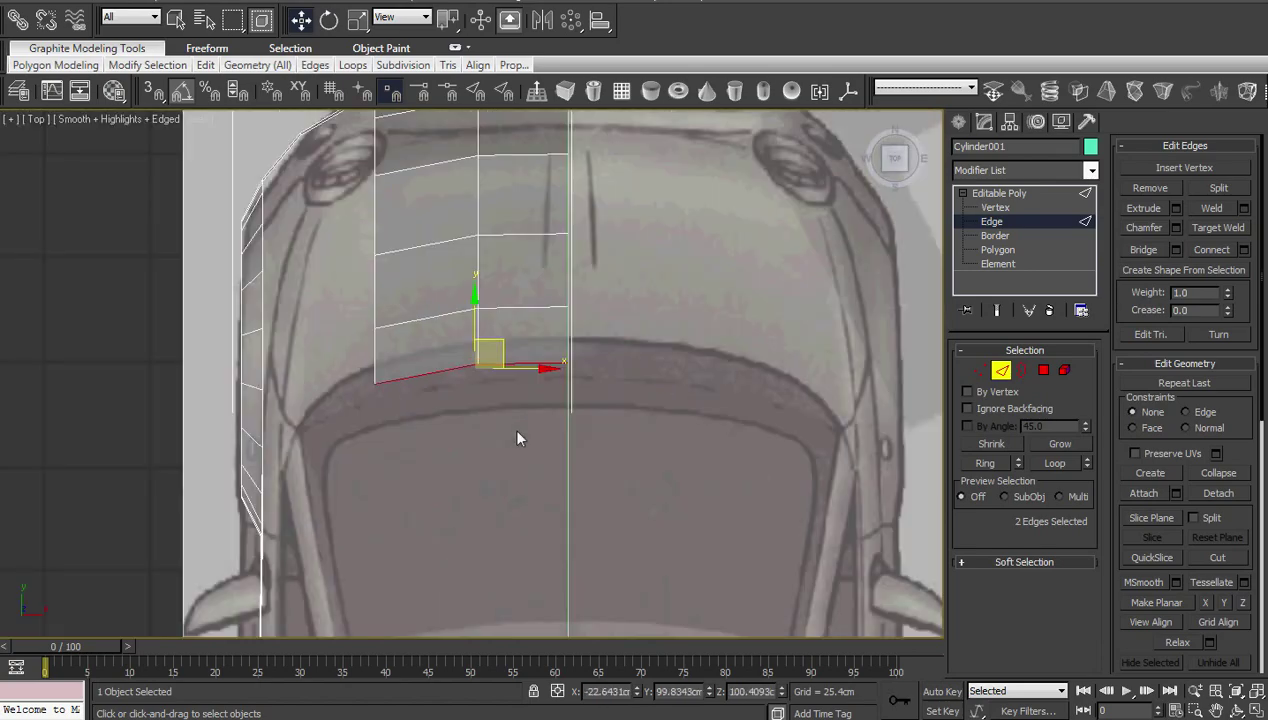
scroll(511, 426, "up", 3)
left_click_drag(550, 370, 567, 341, "shift")
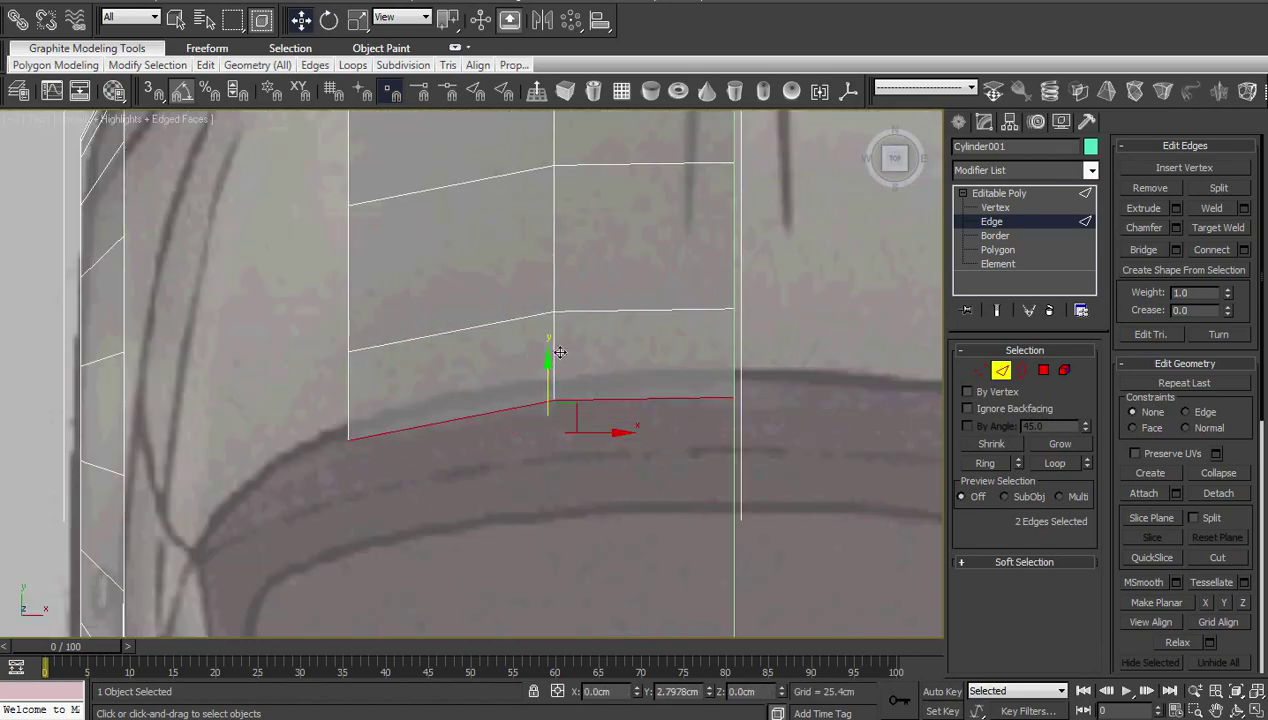
At vertex level, select the vertices along the hood's inner edge.
scroll(646, 472, "down", 2)
key("1")
mouse_move(677, 300)
left_mouse_down()
mouse_move(631, 438)
mouse_move(636, 410)
left_mouse_up()
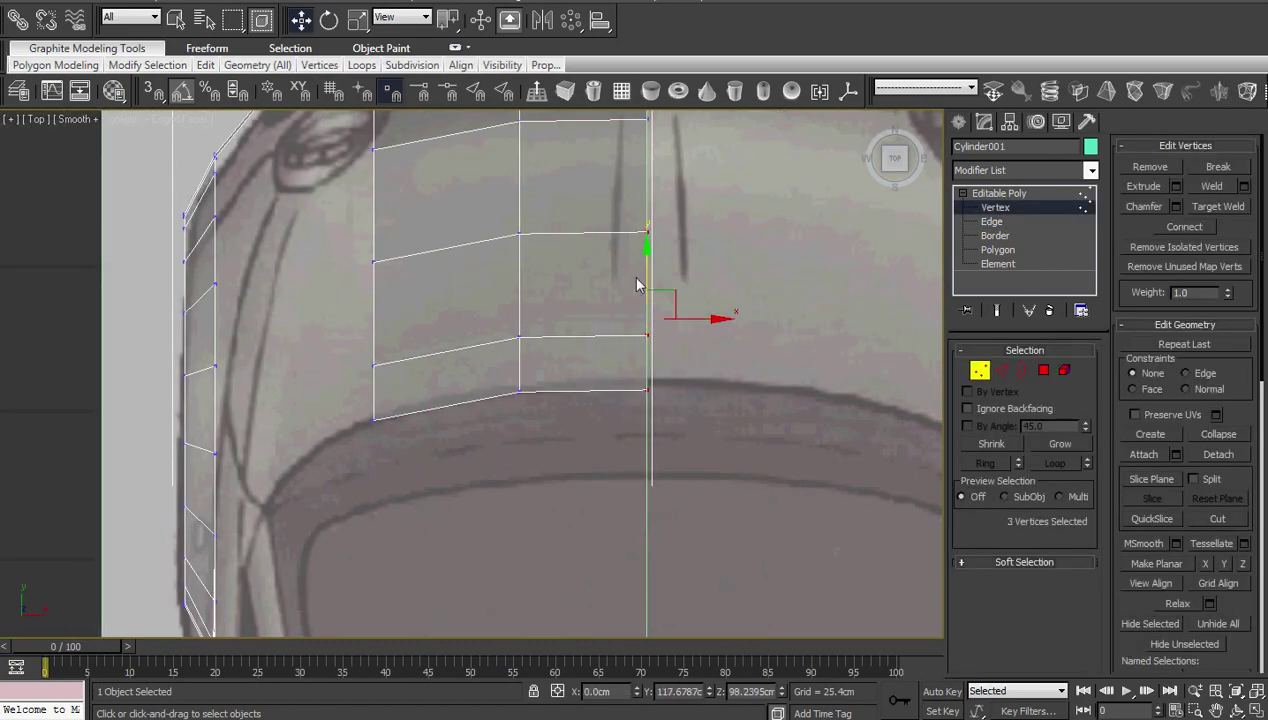
middle_click_drag(644, 270, 580, 417)
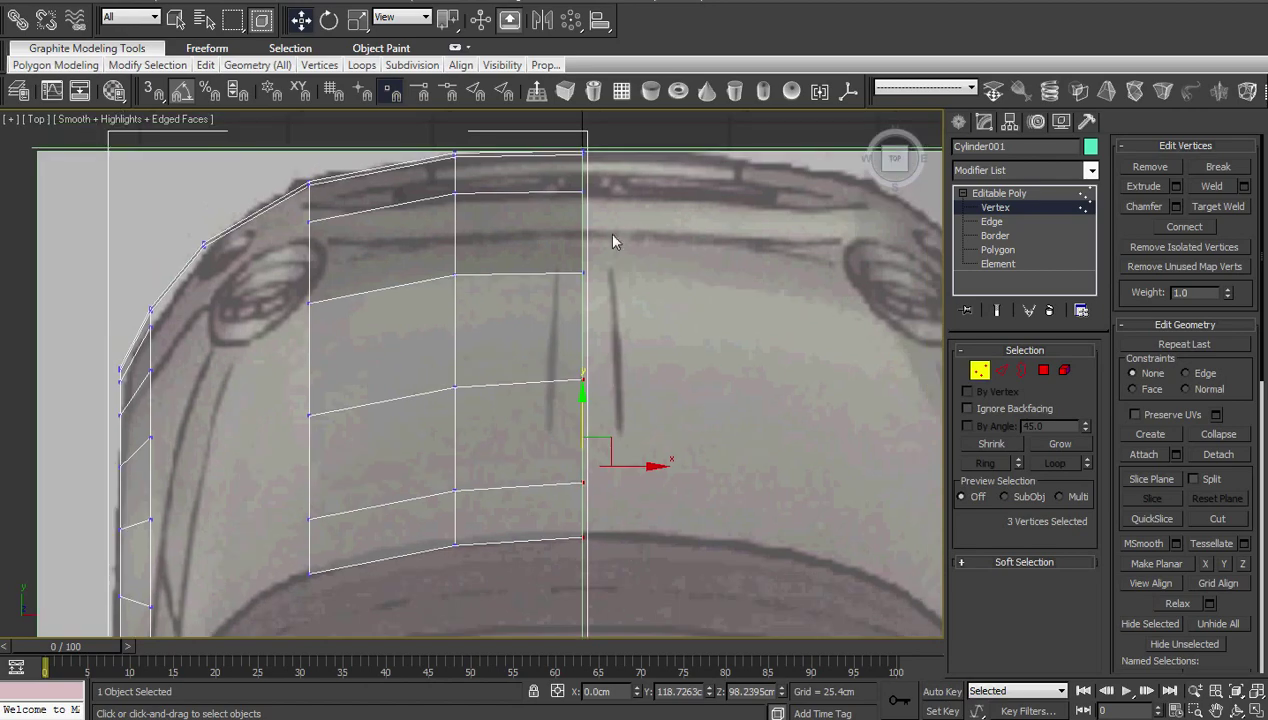